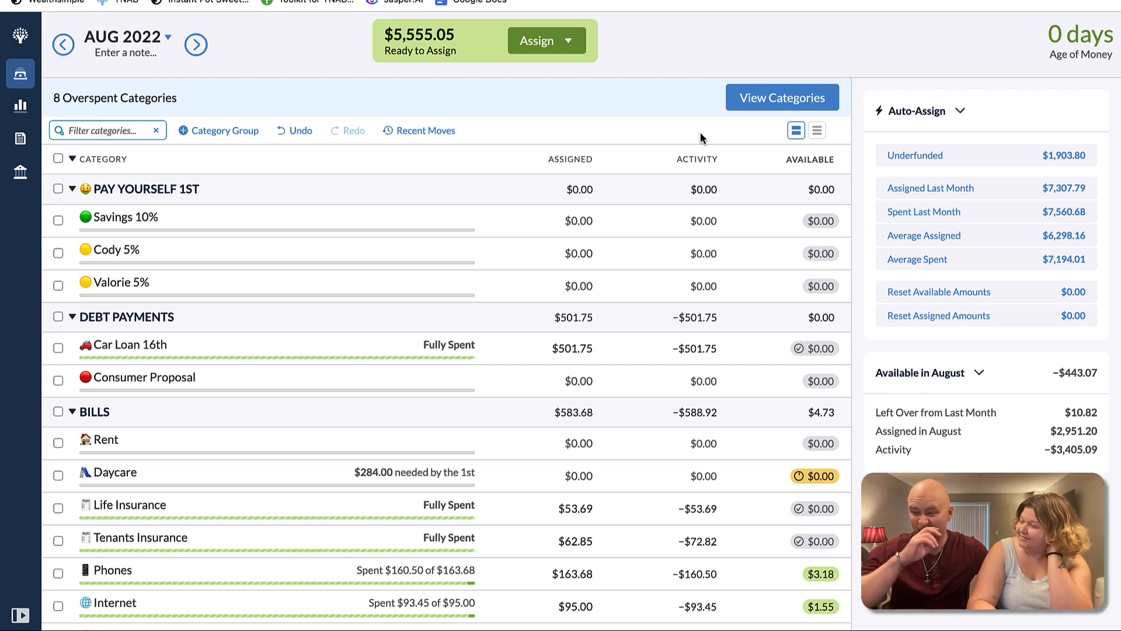
Assign $555 to the Savings 10% category for August 2022
left_click(559, 218)
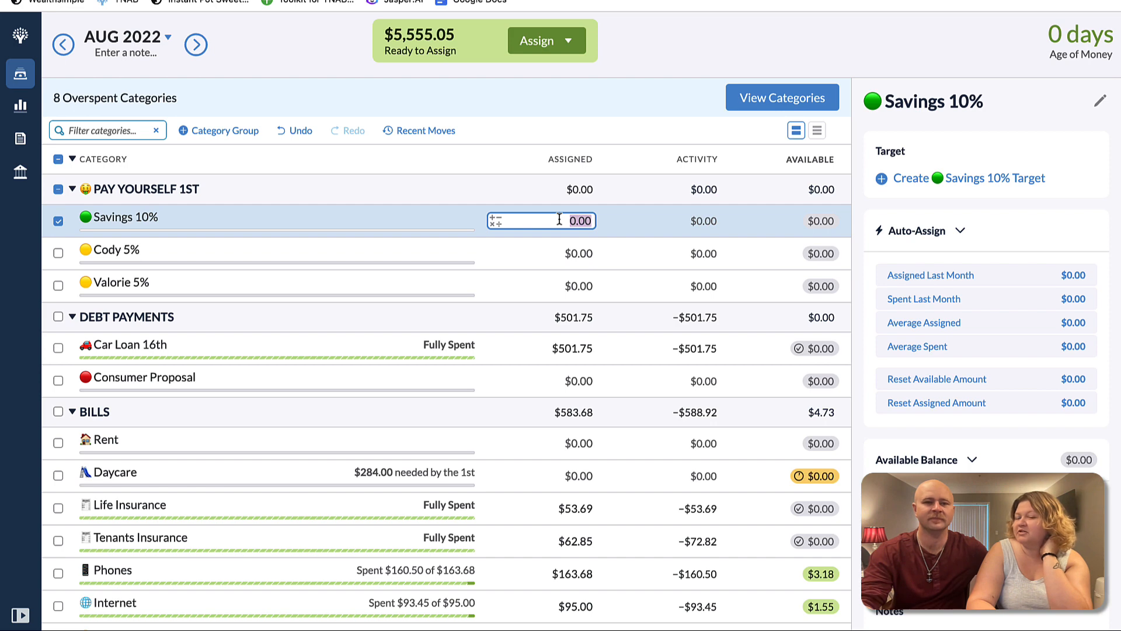
type("5")
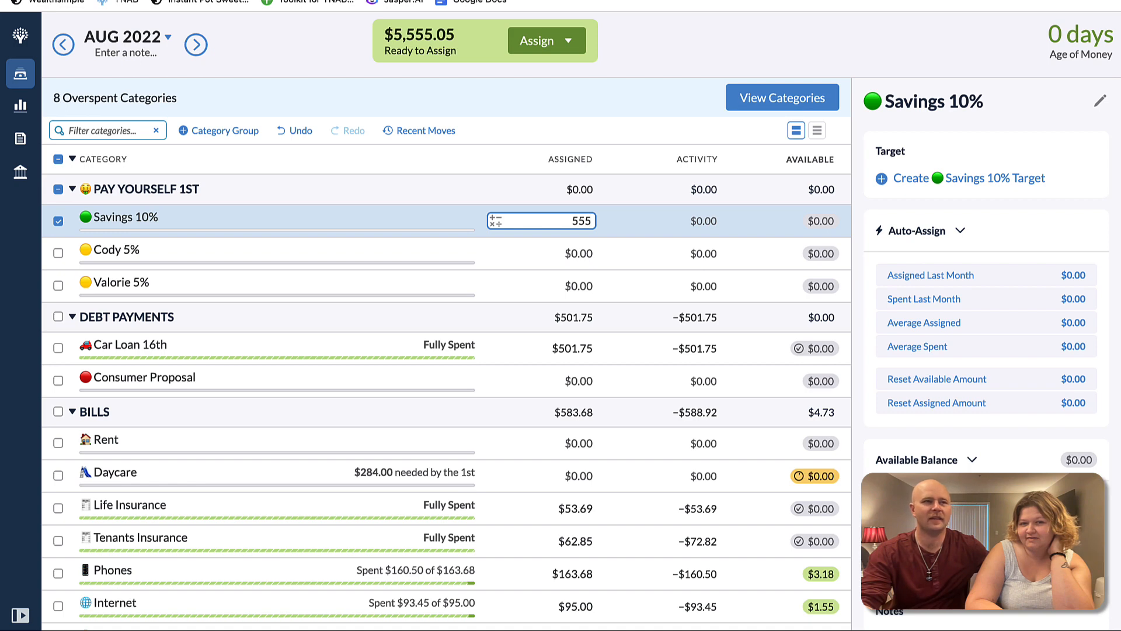
type("55")
key("Return")
Assign $250 to each of the two personal 5% categories in the Pay Yourself 1st group
type("250")
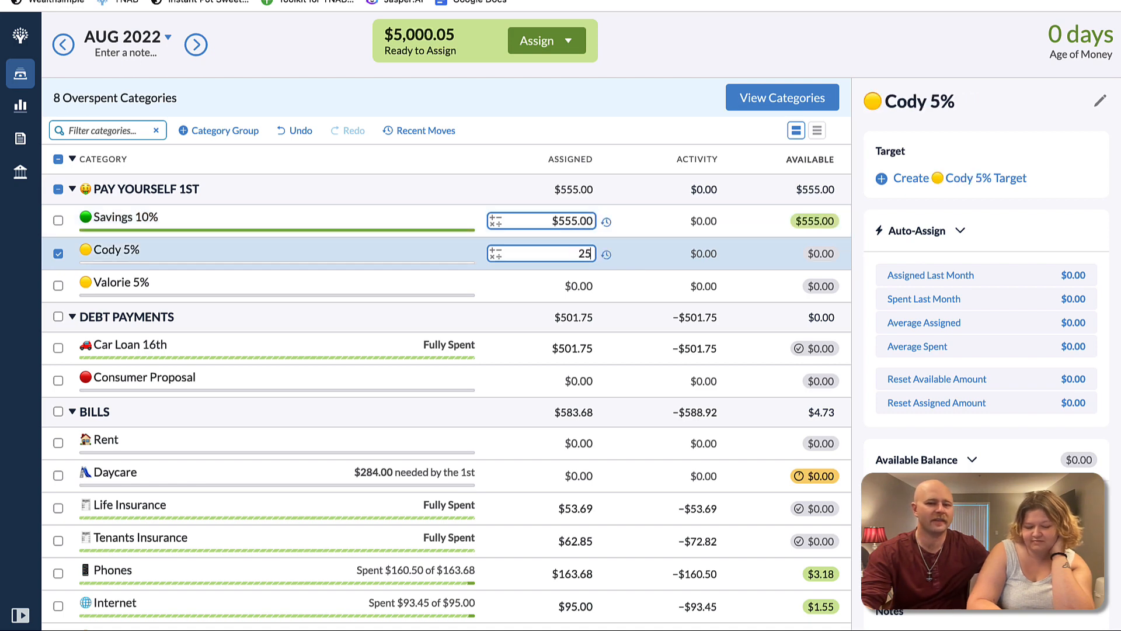
key("Return")
type("250")
key("Up")
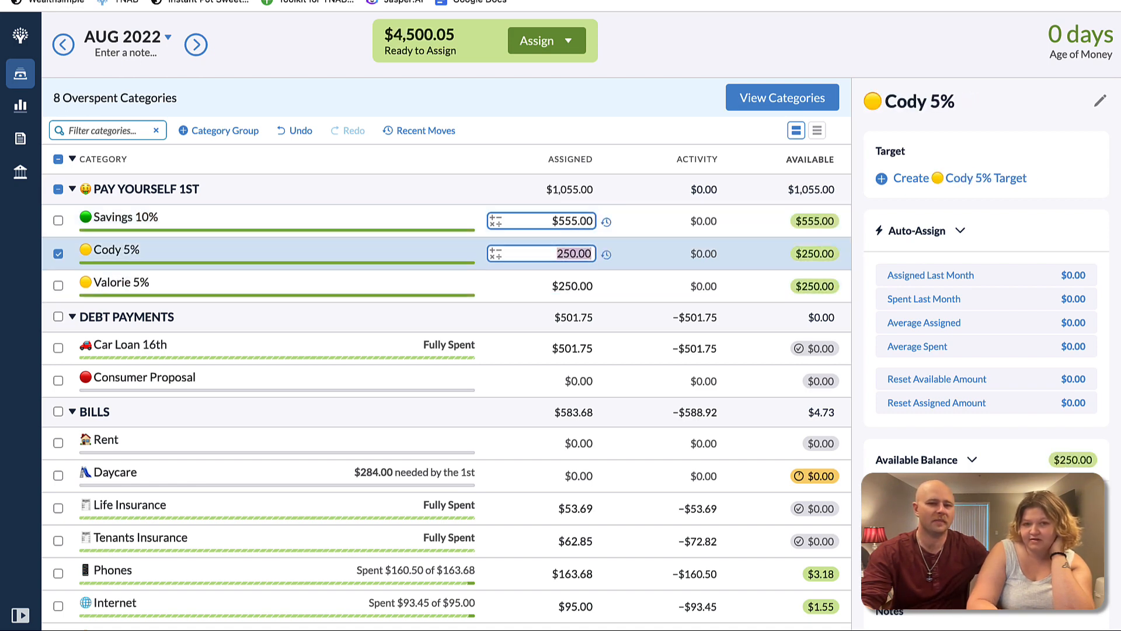
left_click(55, 254)
left_click(56, 254)
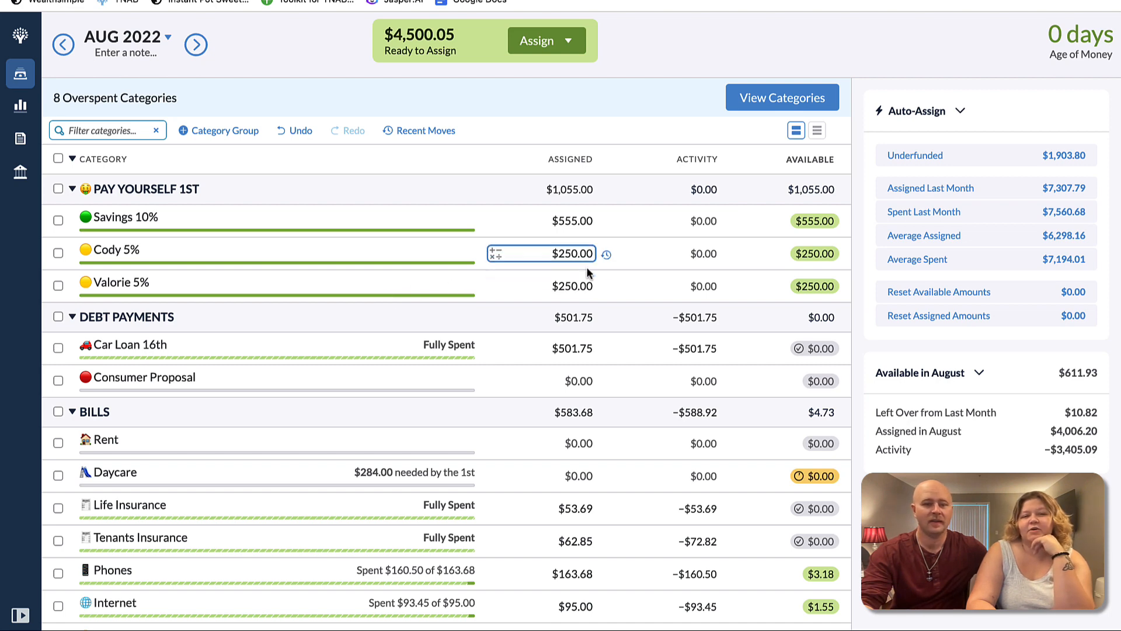
Move the $250 available in the first personal 5% category to the same person's Fun Money category
left_click(830, 255)
key("Tab")
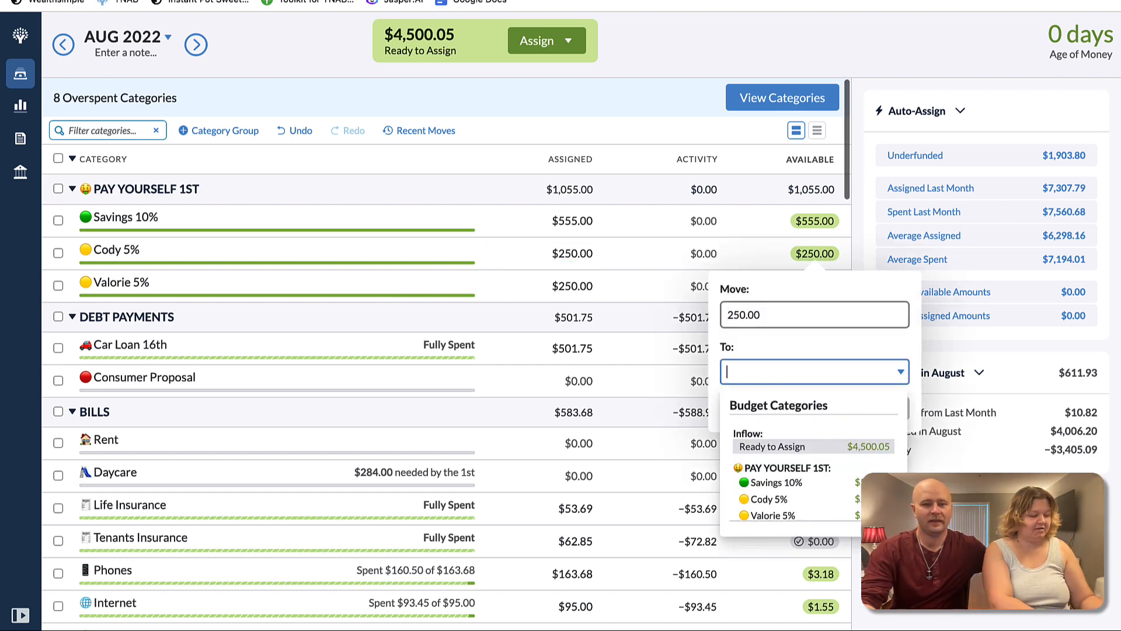
type("cod")
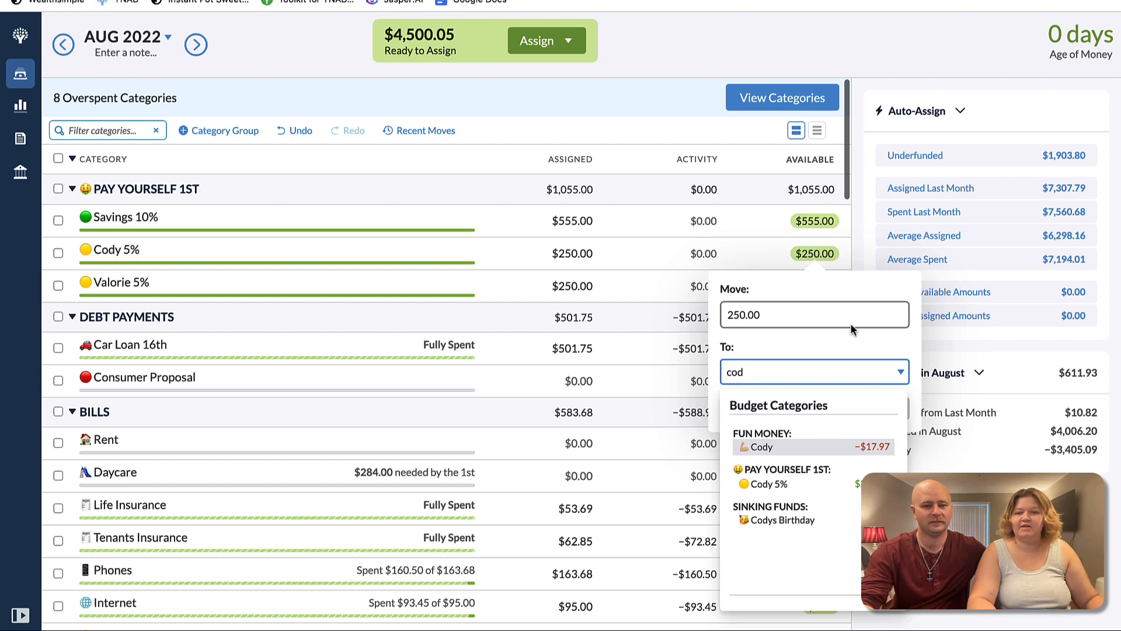
left_click(840, 447)
left_click(888, 409)
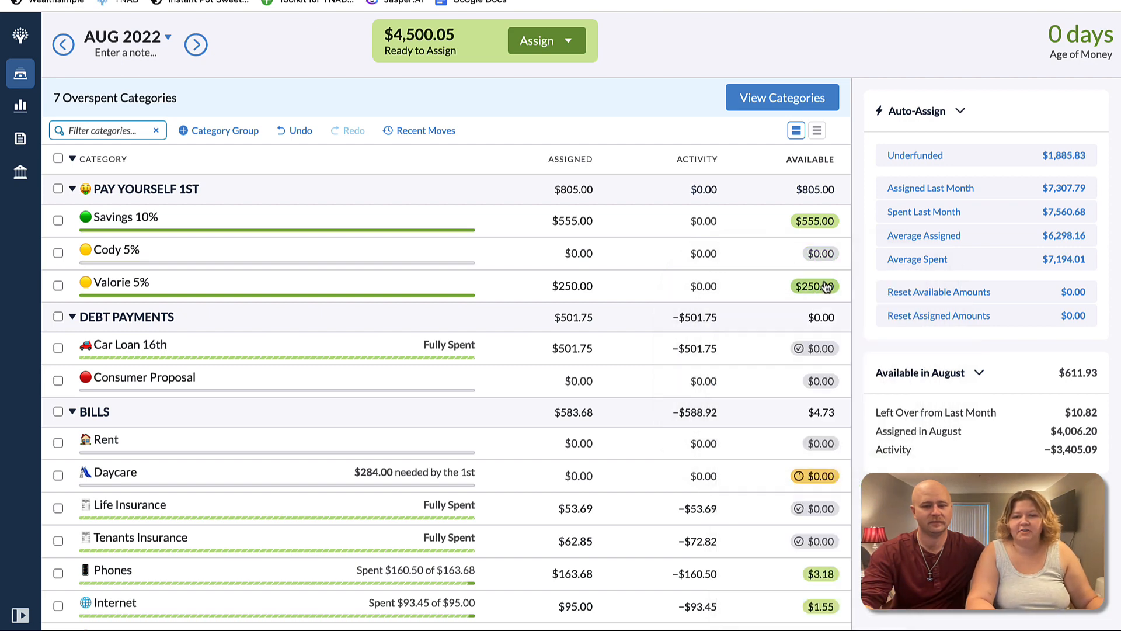
Move the $250 available in the second personal 5% category to that person's Fun Money category
left_click(815, 286)
key("Tab")
type("val")
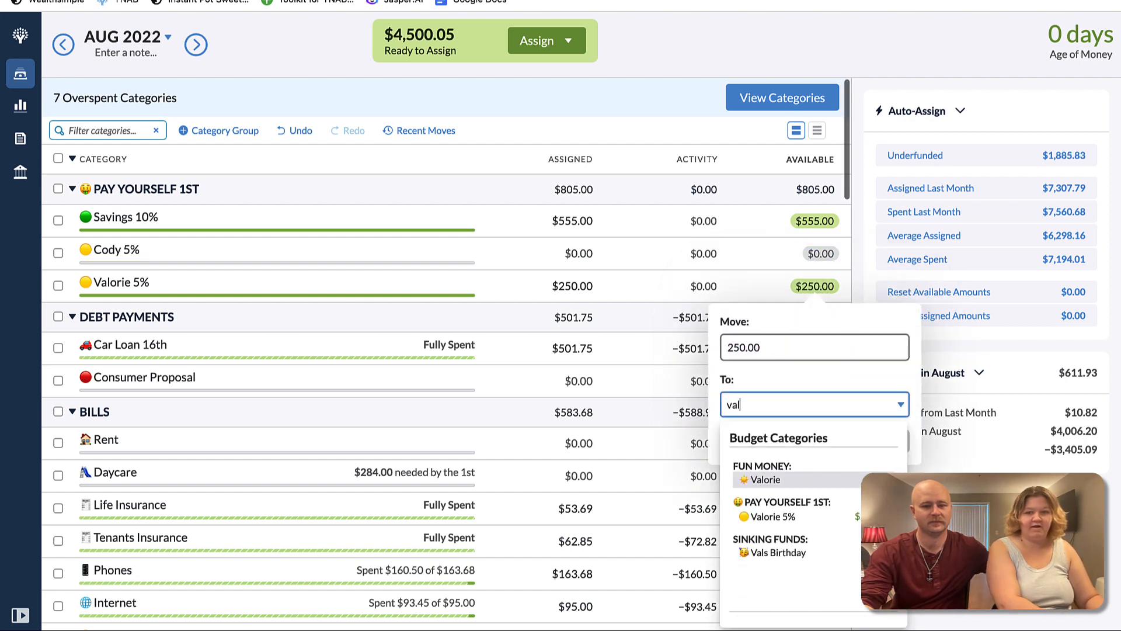
left_click(808, 479)
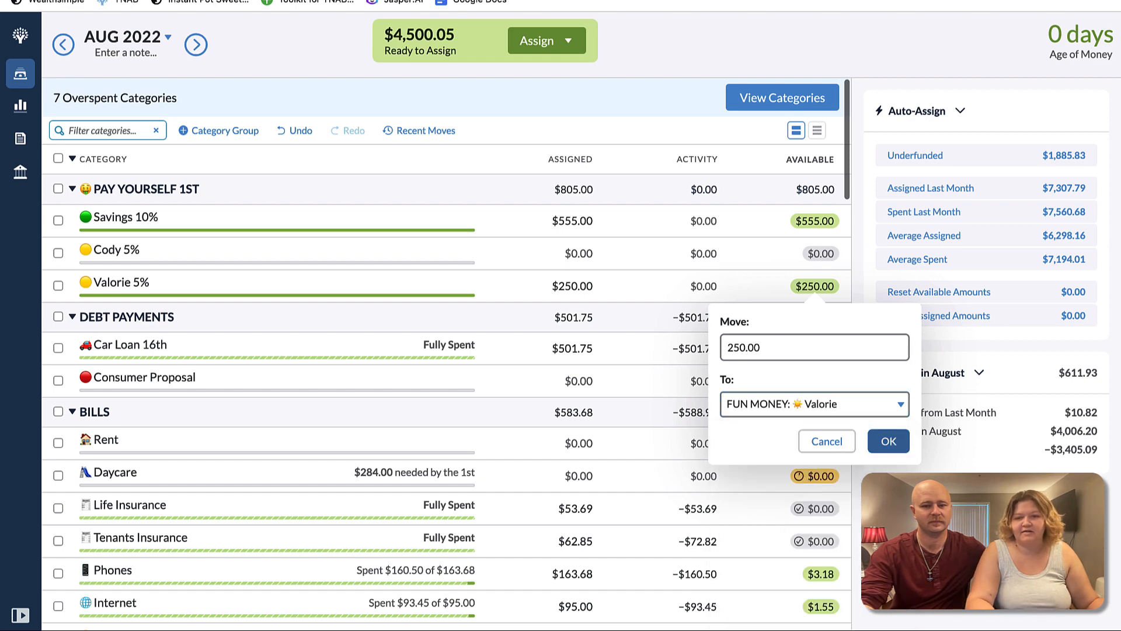
left_click(888, 441)
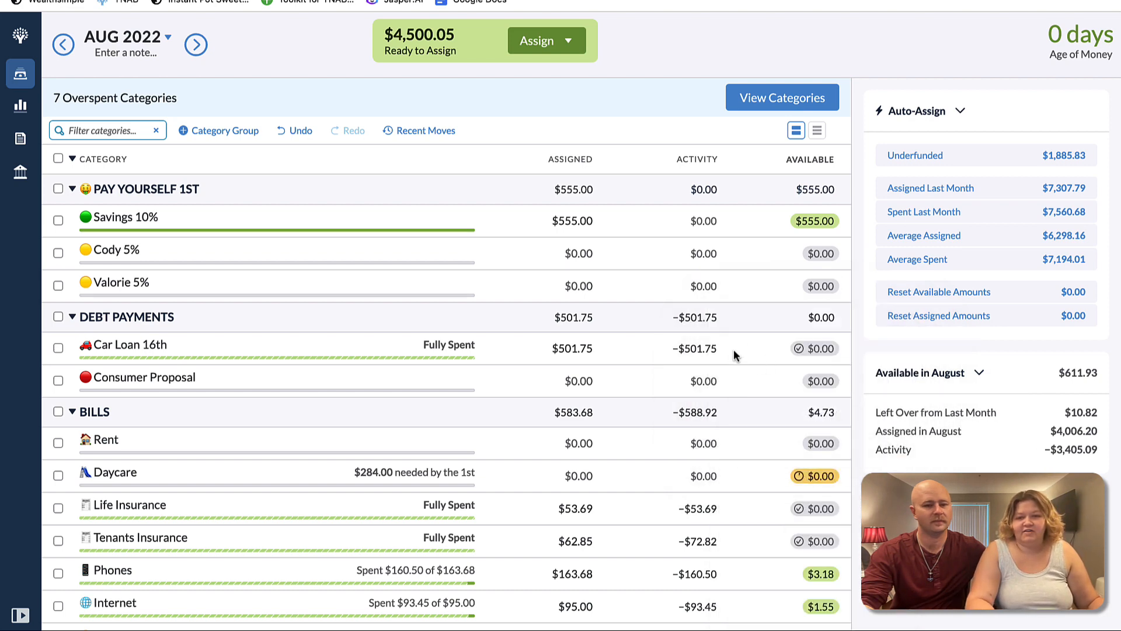
Show only the overspent categories and cover the Food & Grocery overspending with Ready to Assign
scroll(734, 350, "down", 5)
scroll(733, 349, "up", 5)
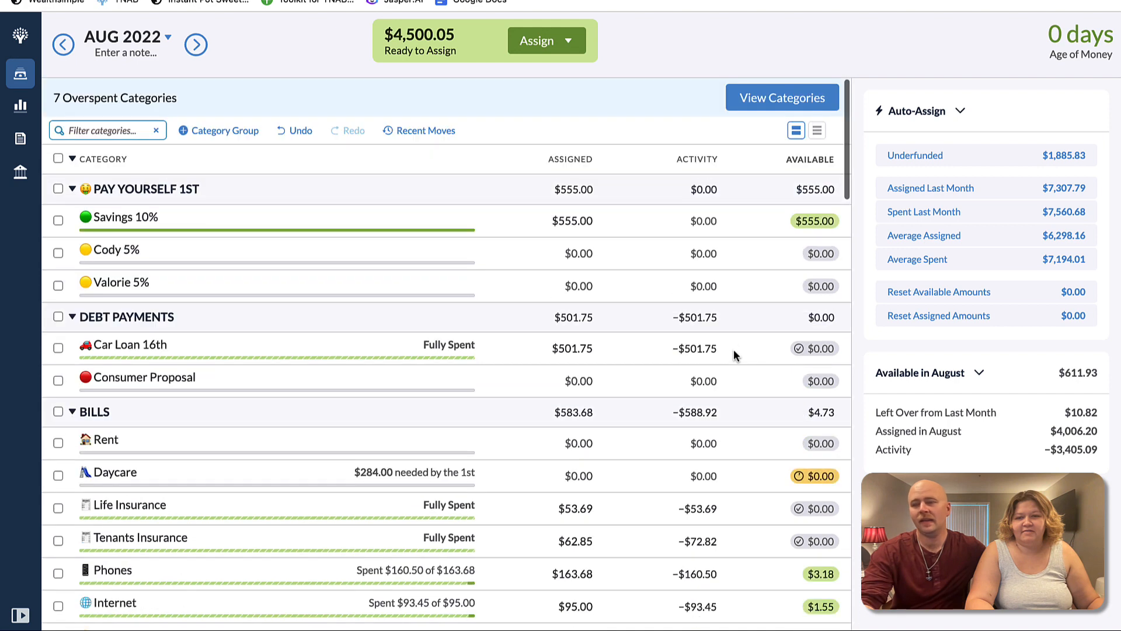
left_click(775, 96)
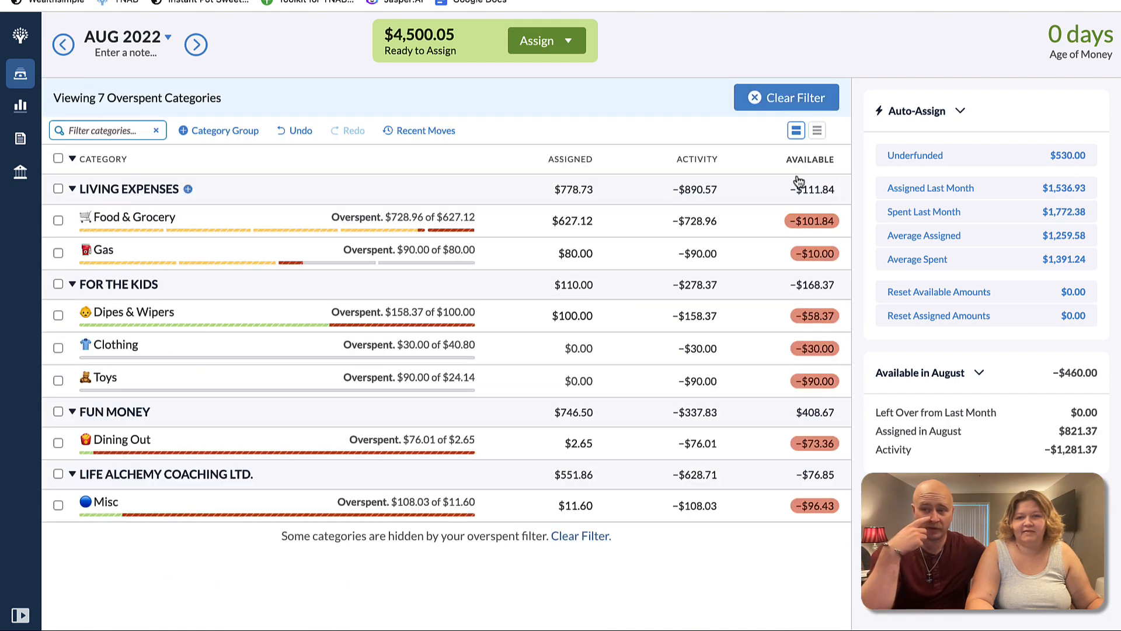
left_click(803, 223)
left_click(783, 281)
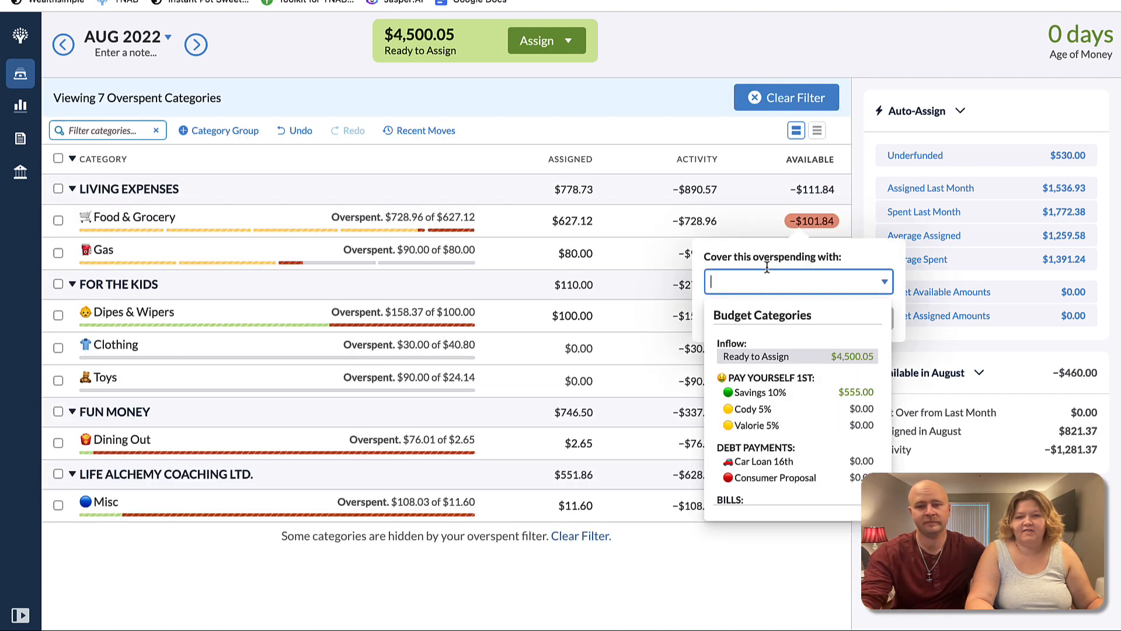
left_click(761, 356)
left_click(868, 318)
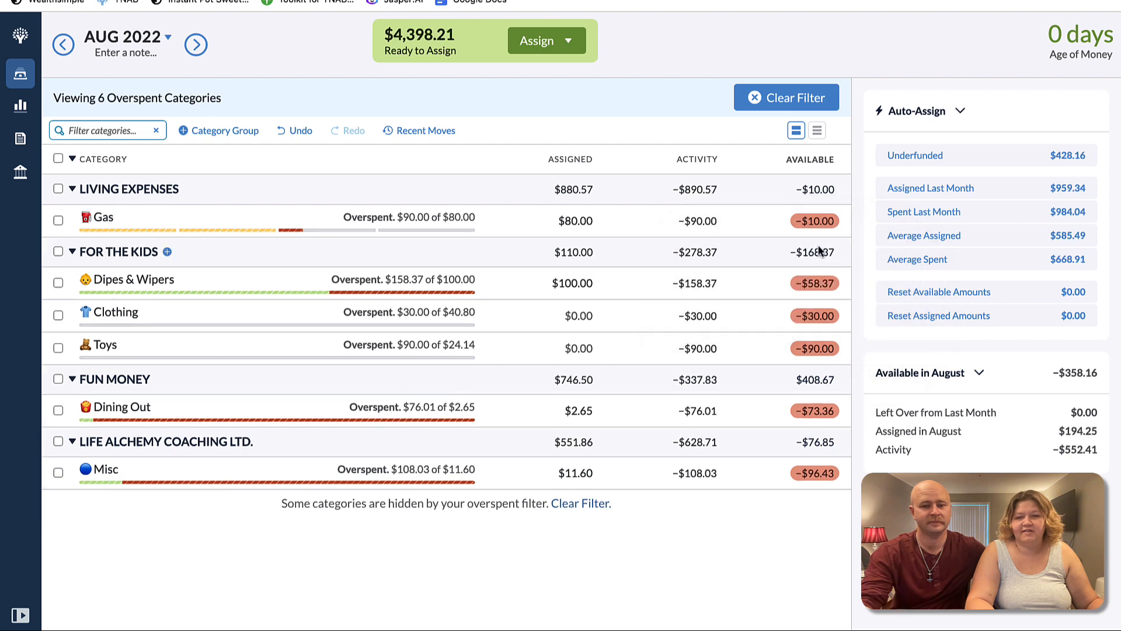
Cover the Gas category's overspending with money from Ready to Assign
left_click(821, 223)
left_click(818, 286)
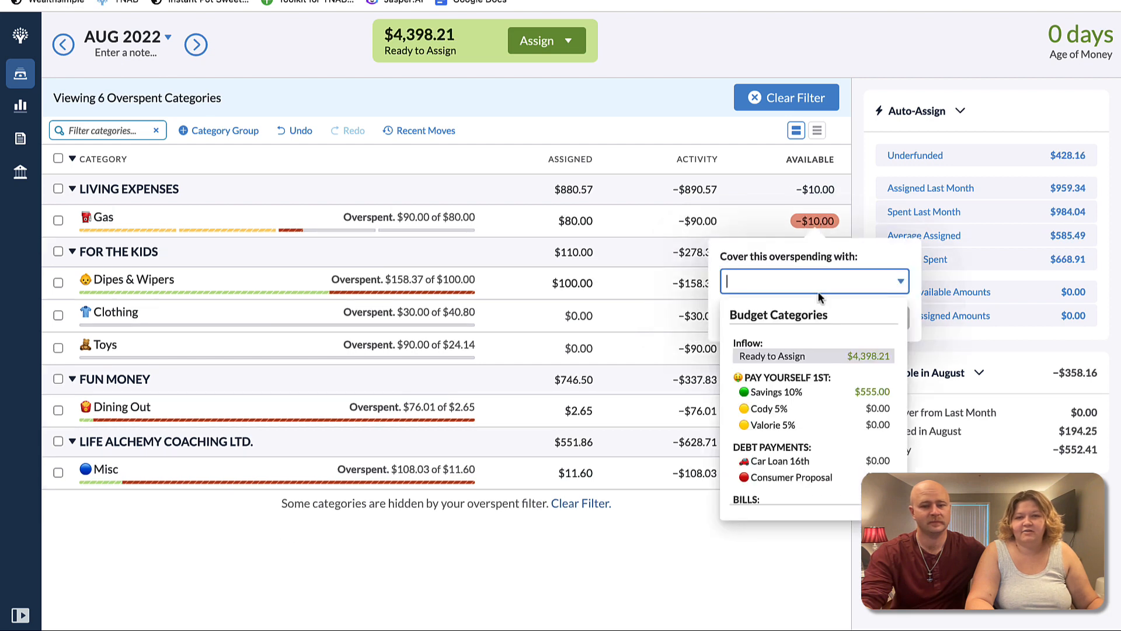
left_click(768, 355)
left_click(877, 321)
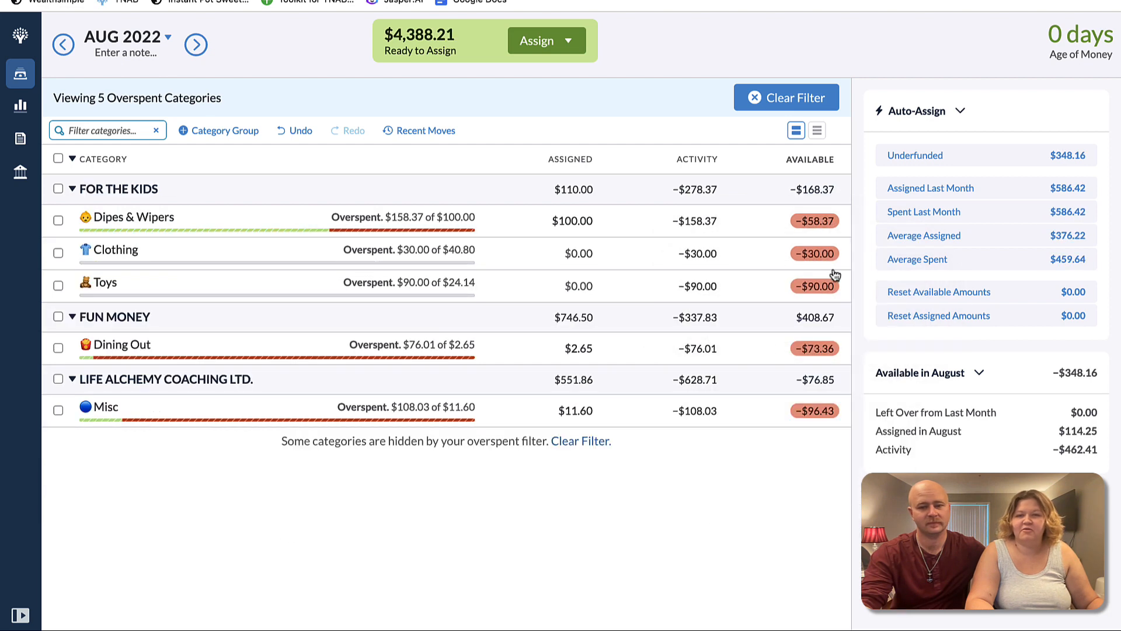
Cover the Dipes & Wipers overspending in For the Kids with Ready to Assign
left_click(814, 220)
left_click(815, 281)
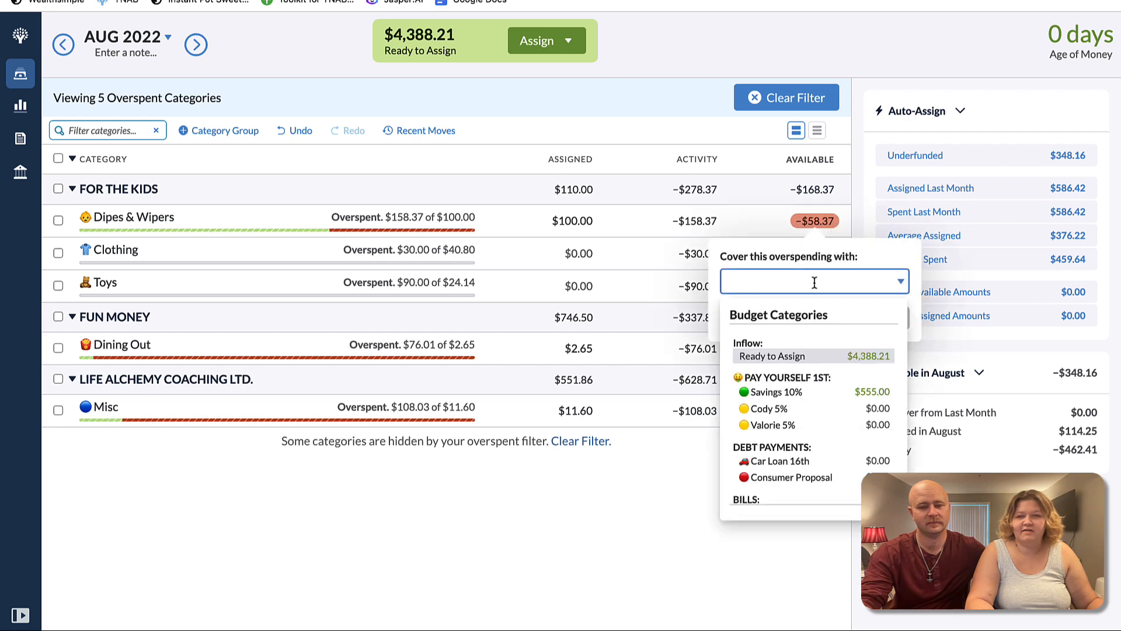
left_click(797, 354)
left_click(886, 319)
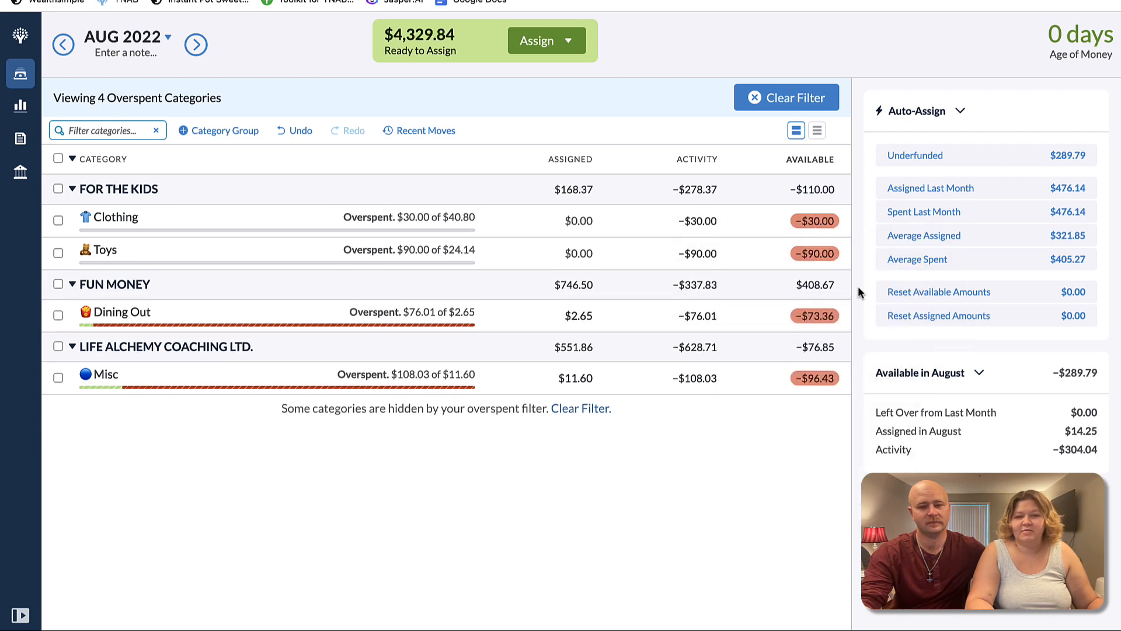
Cover the Clothing overspending in For the Kids with Ready to Assign
left_click(823, 222)
left_click(824, 282)
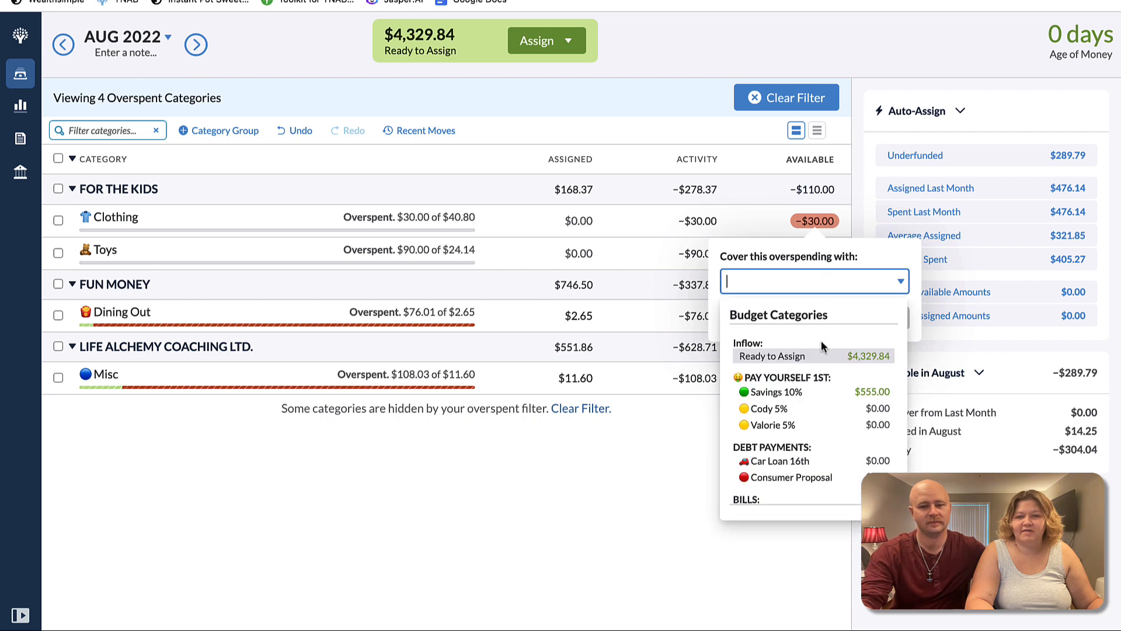
left_click(818, 349)
left_click(888, 319)
Cover the Toys overspending in For the Kids with Ready to Assign
left_click(829, 221)
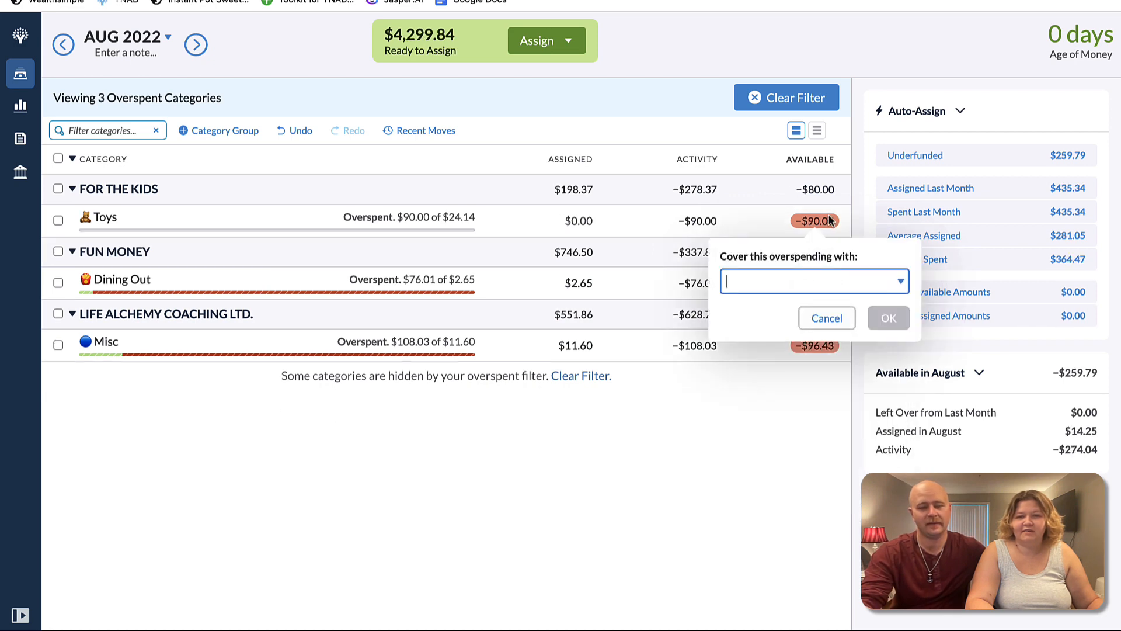
left_click(846, 282)
left_click(813, 353)
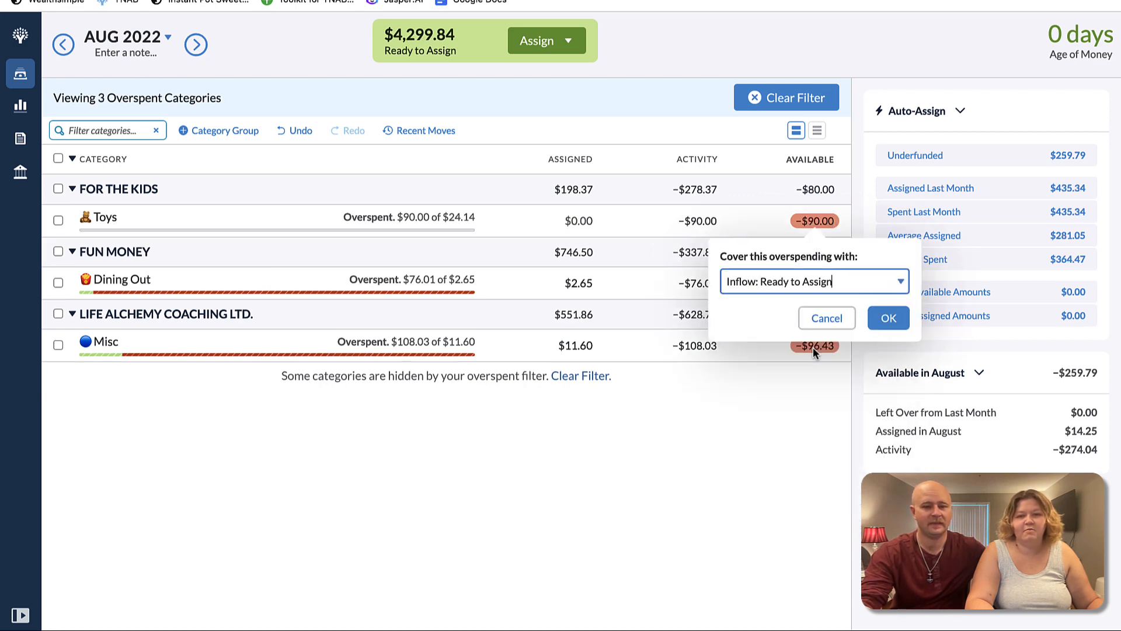
left_click(885, 319)
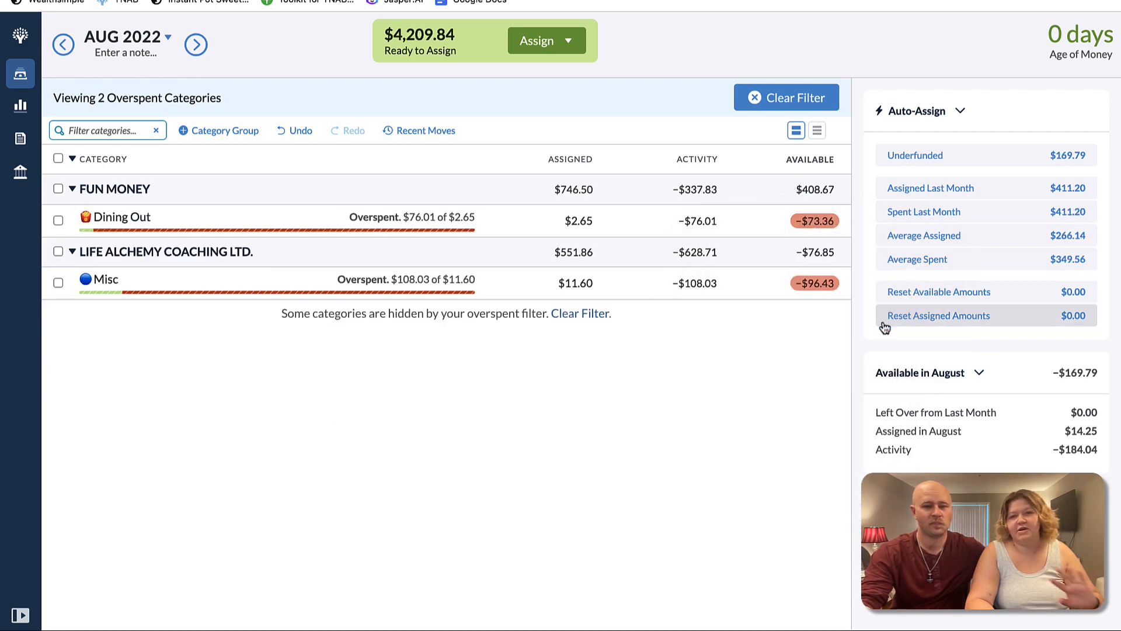
Cover the Dining Out overspending in Fun Money with Ready to Assign
left_click(813, 221)
left_click(846, 282)
left_click(820, 355)
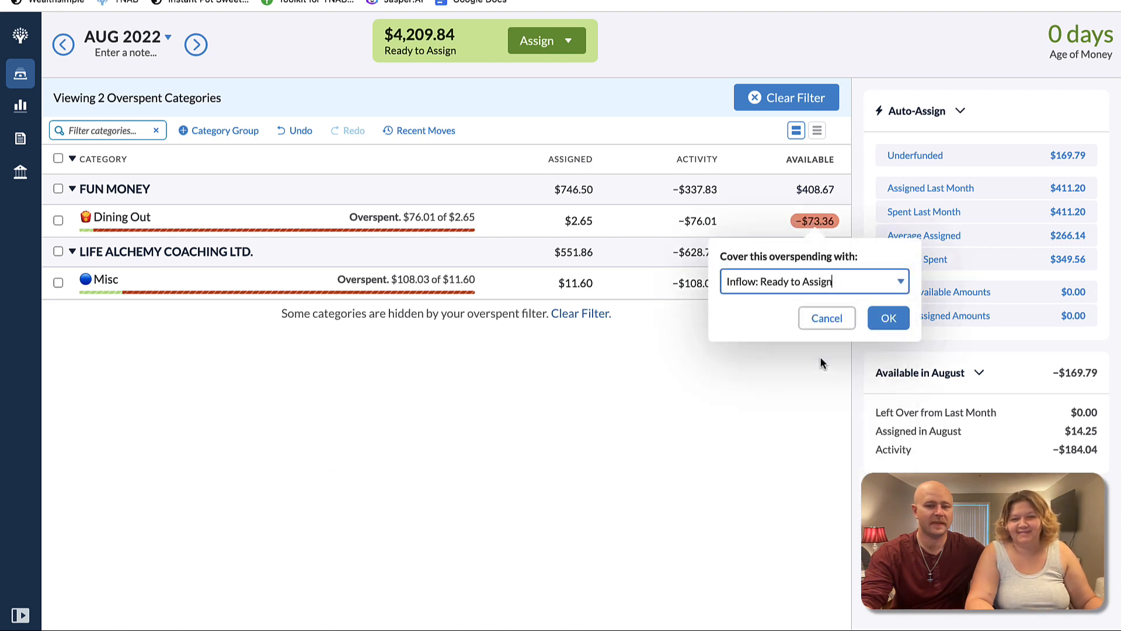
left_click(888, 318)
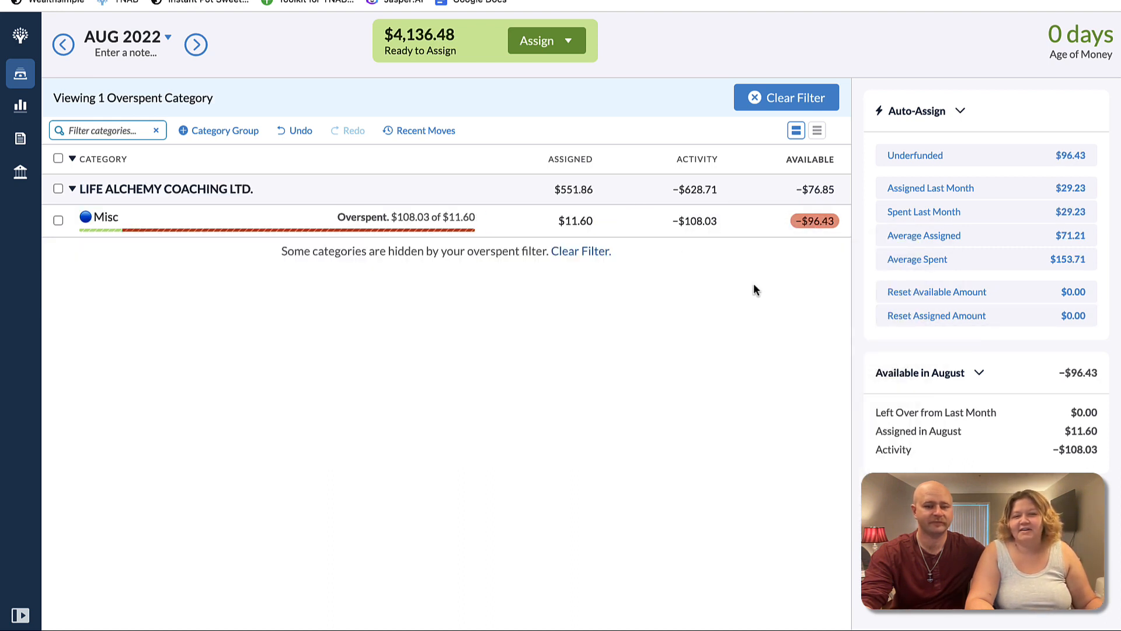
Cover the Misc overspending in Life Alchemy Coaching Ltd. with Ready to Assign and clear the overspent filter
left_click(826, 224)
left_click(836, 281)
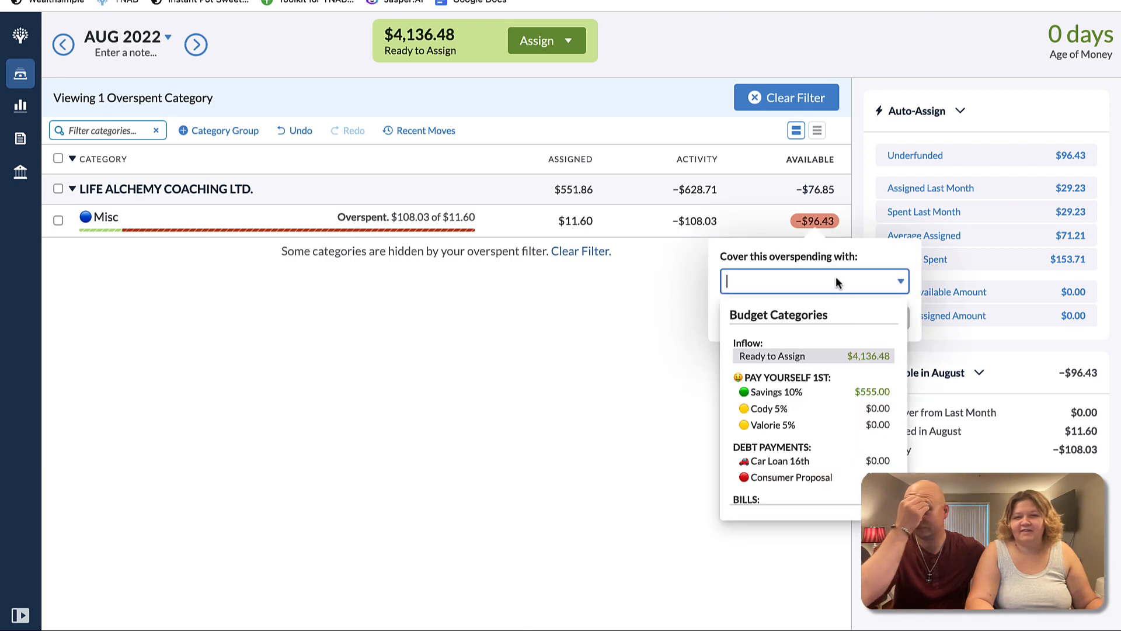
left_click(828, 355)
left_click(887, 317)
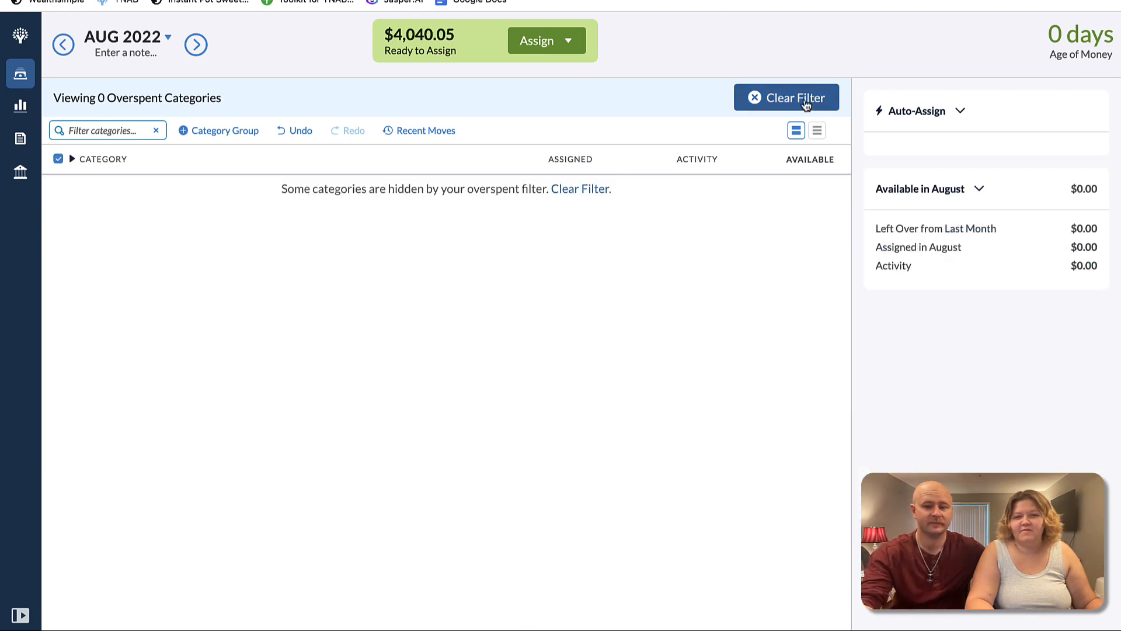
left_click(814, 100)
Review the transactions behind the Dining Out activity in Fun Money, then deselect the category
scroll(608, 350, "down", 5)
scroll(608, 350, "down", 6)
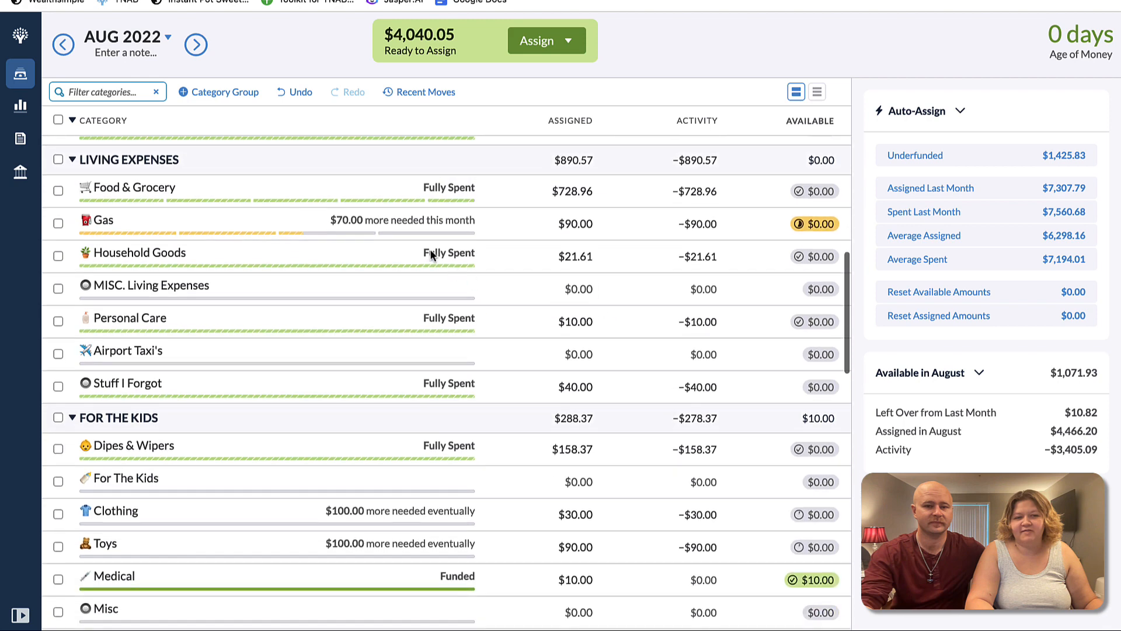
scroll(358, 321, "down", 3)
scroll(358, 321, "down", 5)
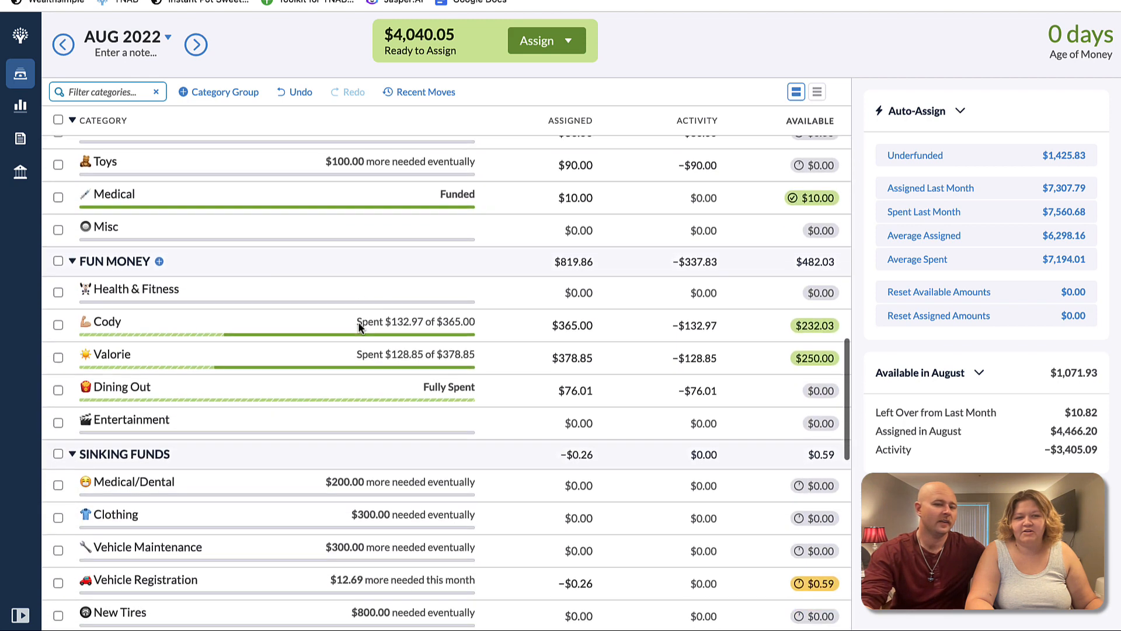
left_click(576, 380)
left_click(691, 386)
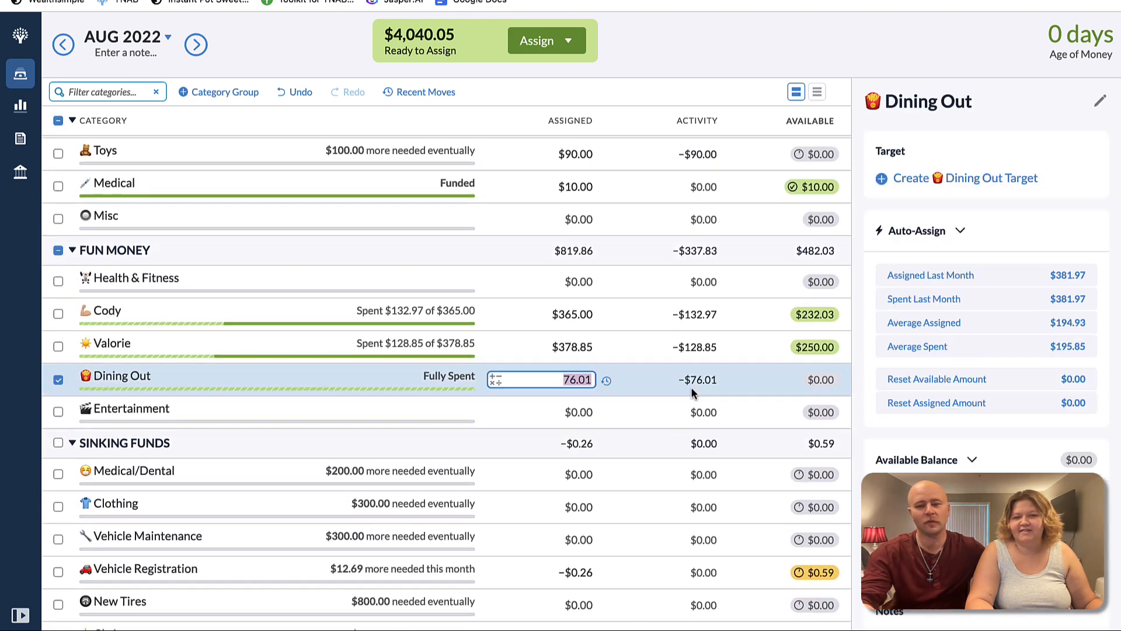
left_click(695, 383)
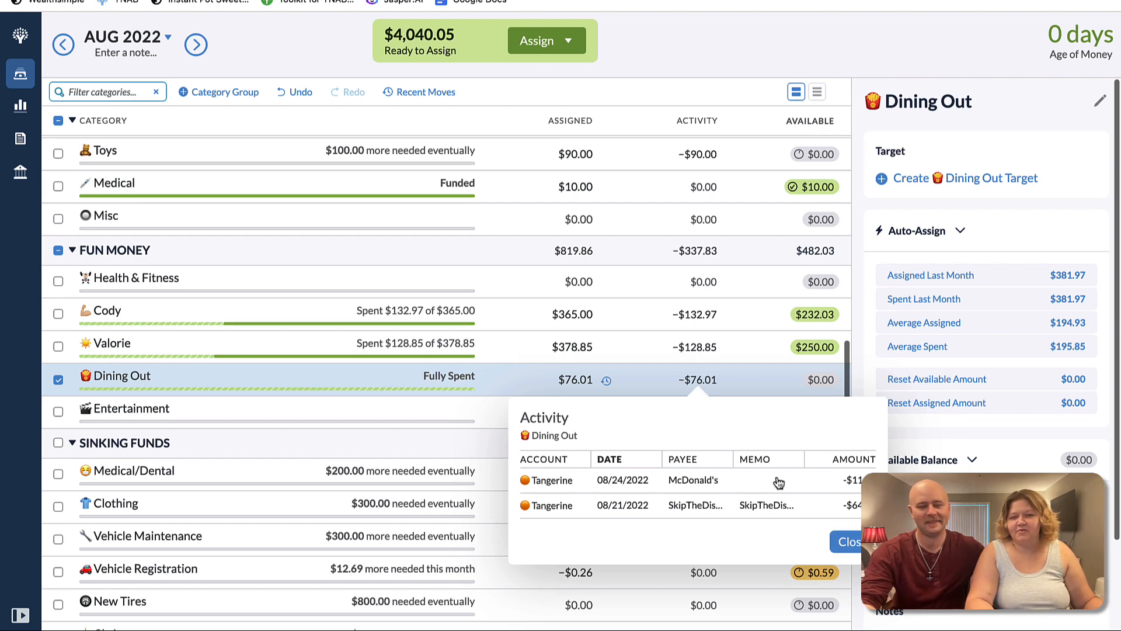
left_click(848, 549)
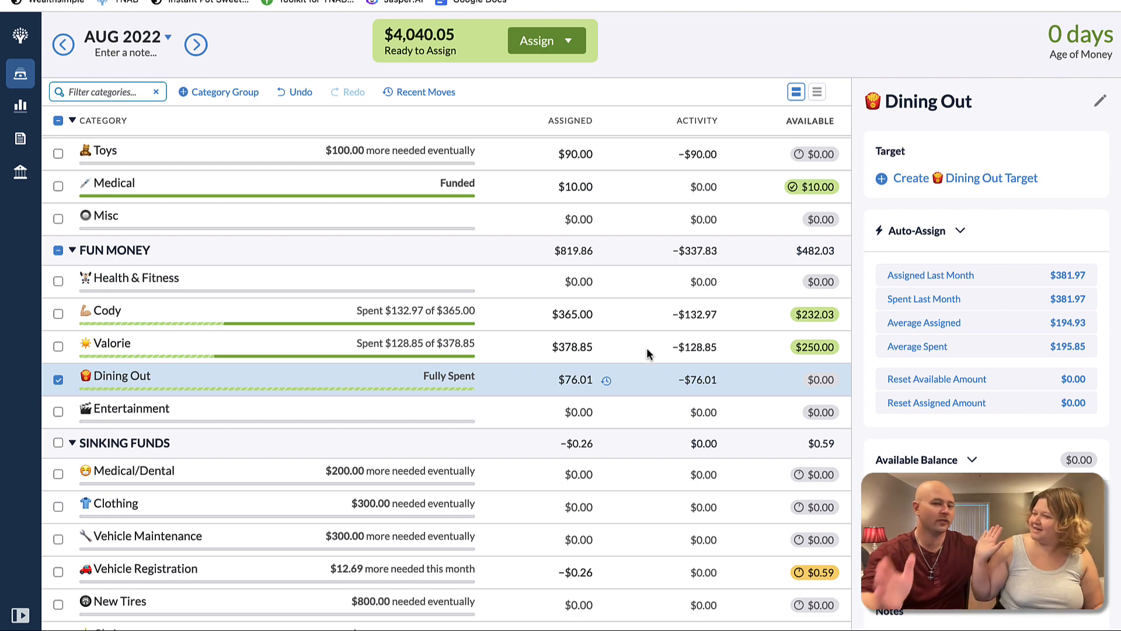
left_click(703, 383)
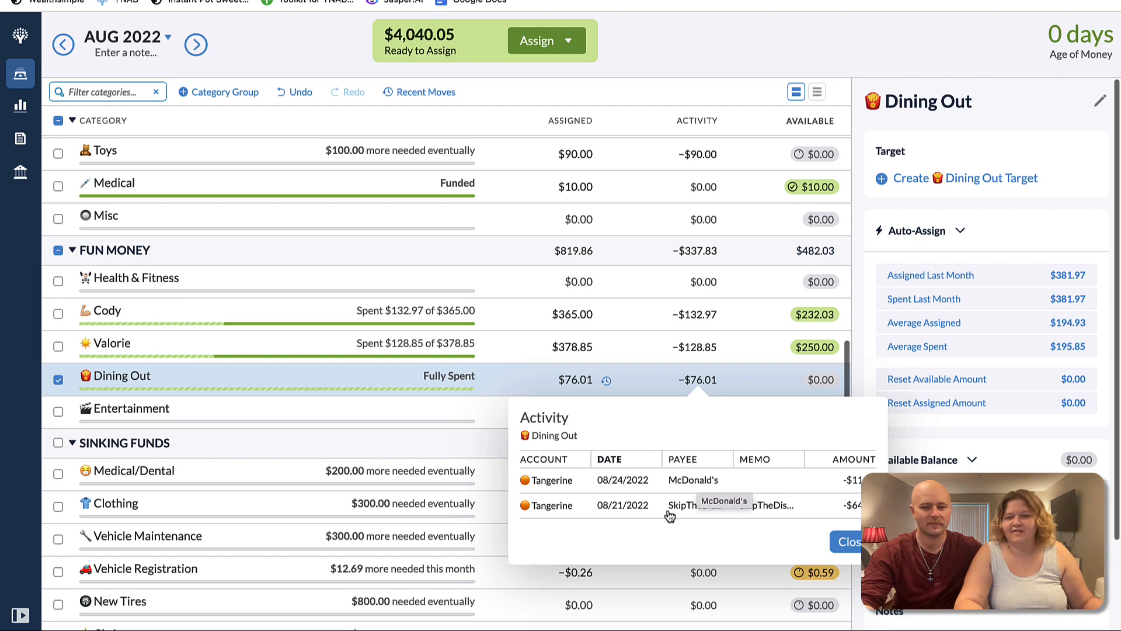
left_click(848, 545)
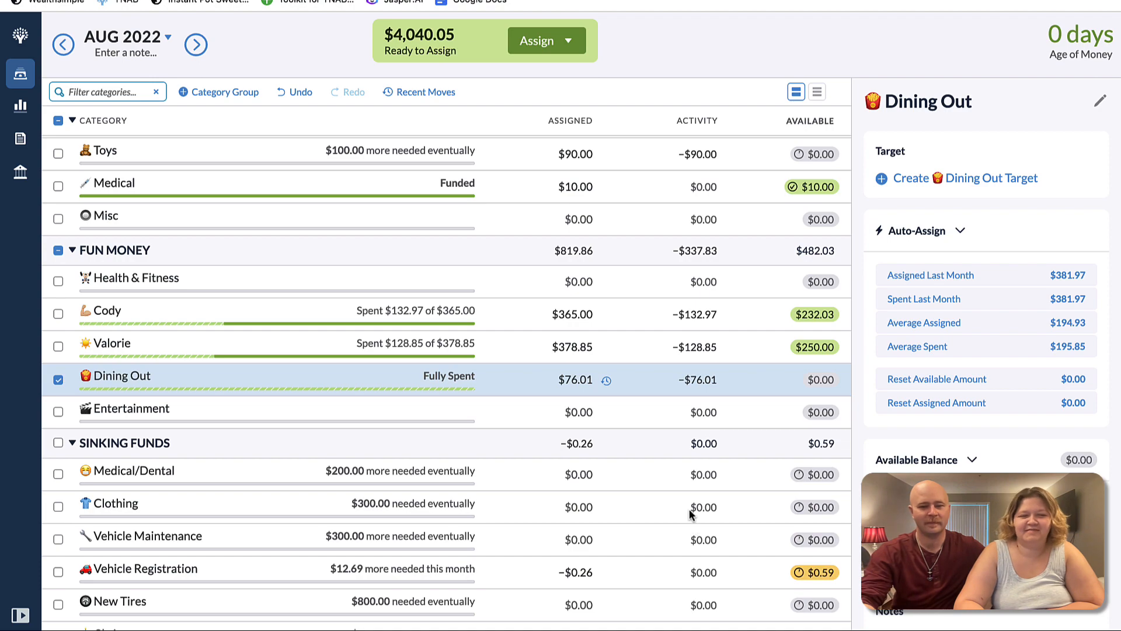
left_click(58, 380)
scroll(217, 377, "up", 15)
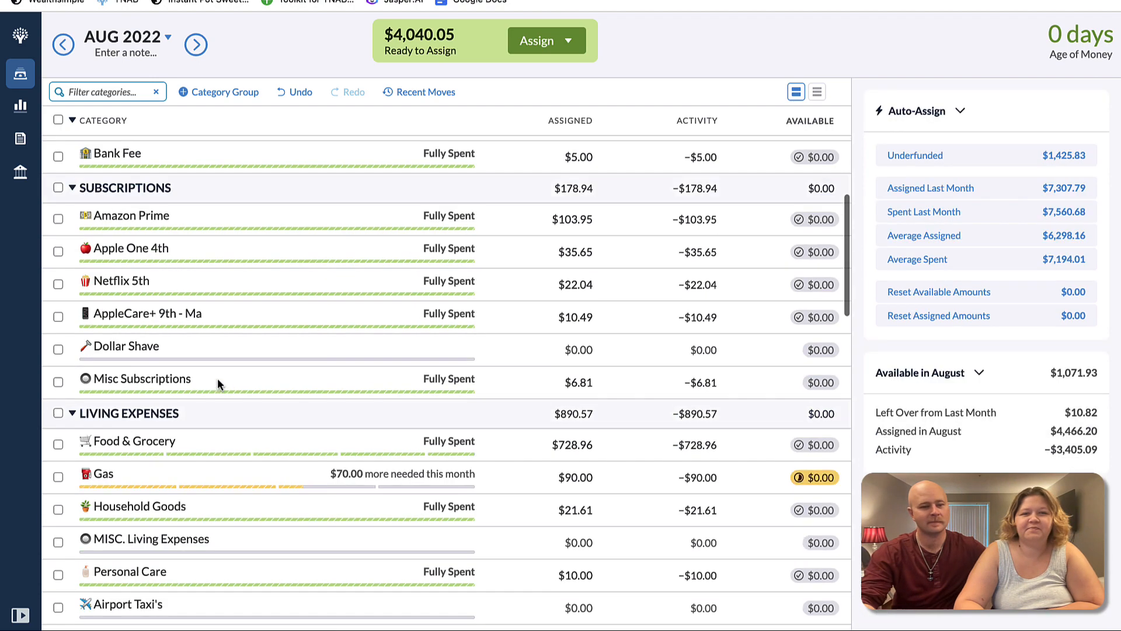
Assign $284 to the Daycare category in Bills for August 2022 and deselect it
left_click(542, 442)
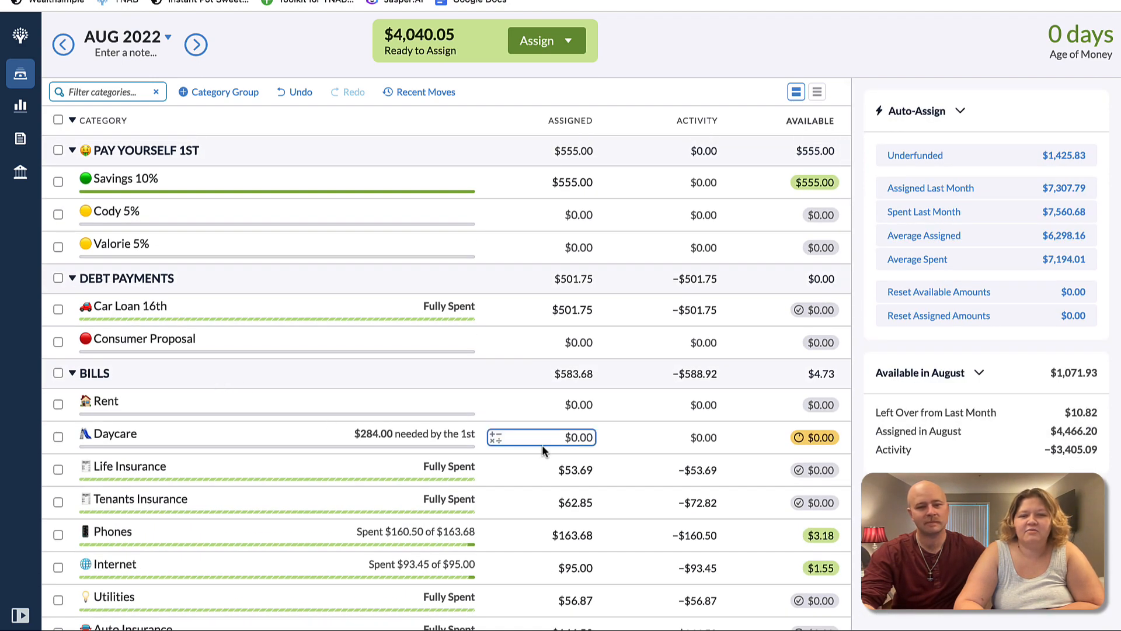
left_click(549, 440)
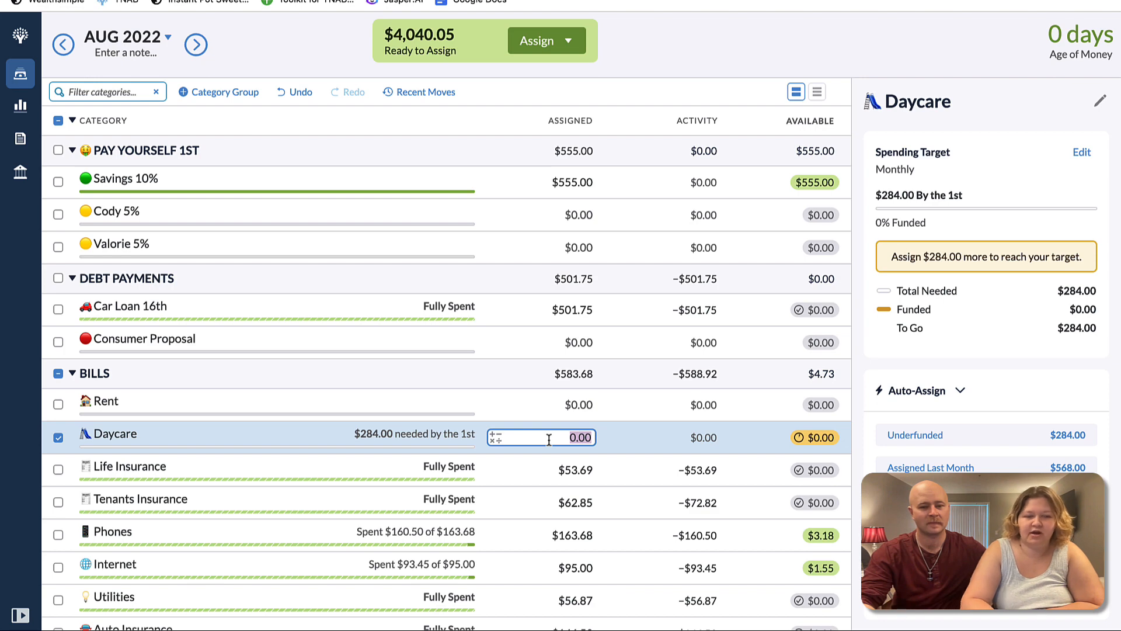
type("284")
key("Return")
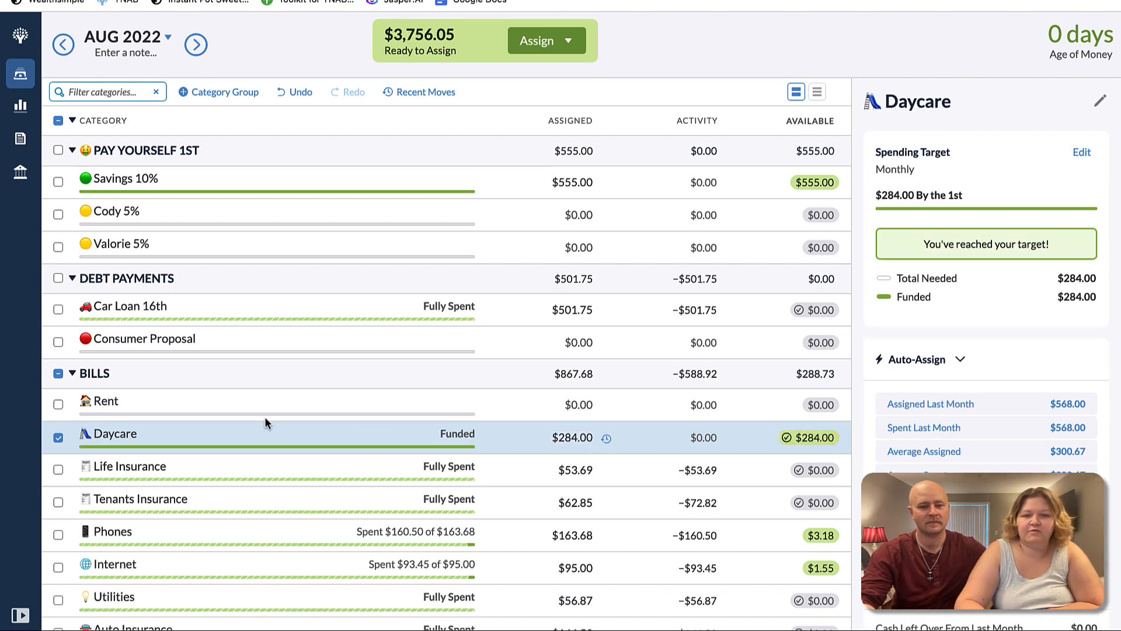
left_click(58, 437)
Add $70 to the amount assigned to Gas in Living Expenses, then deselect the category
scroll(314, 474, "down", 5)
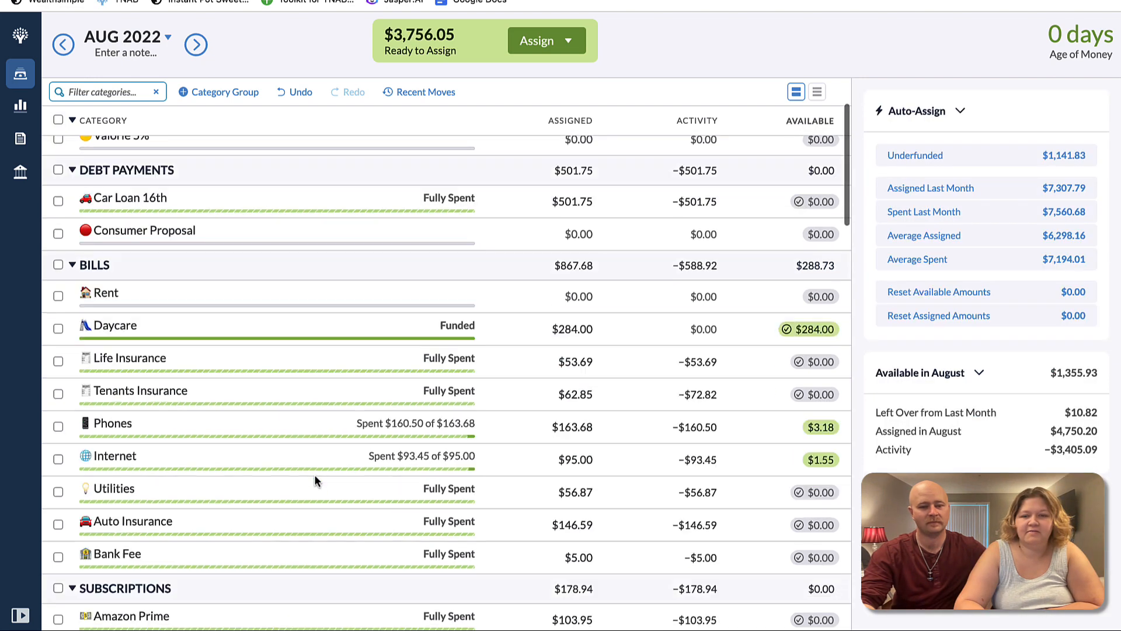
scroll(314, 474, "down", 5)
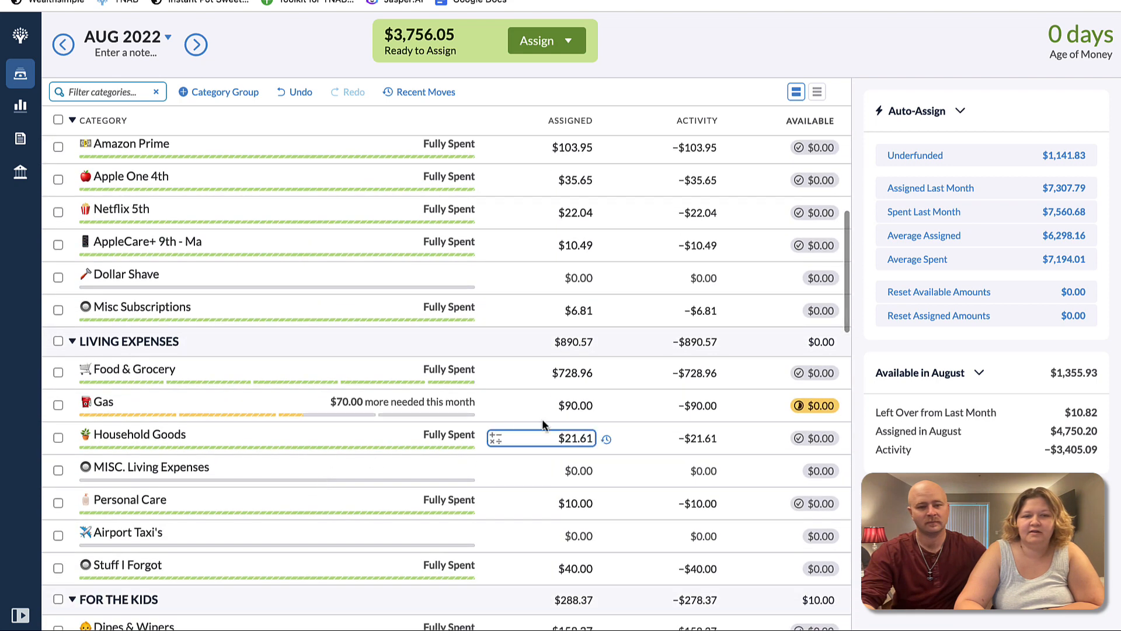
left_click(582, 407)
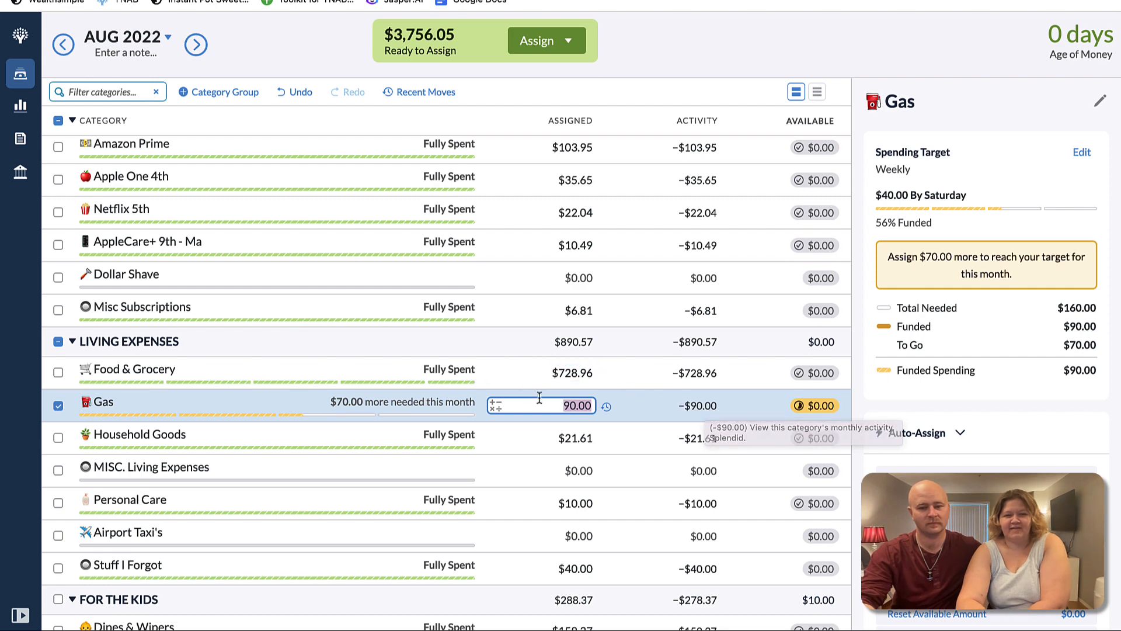
left_click(591, 405)
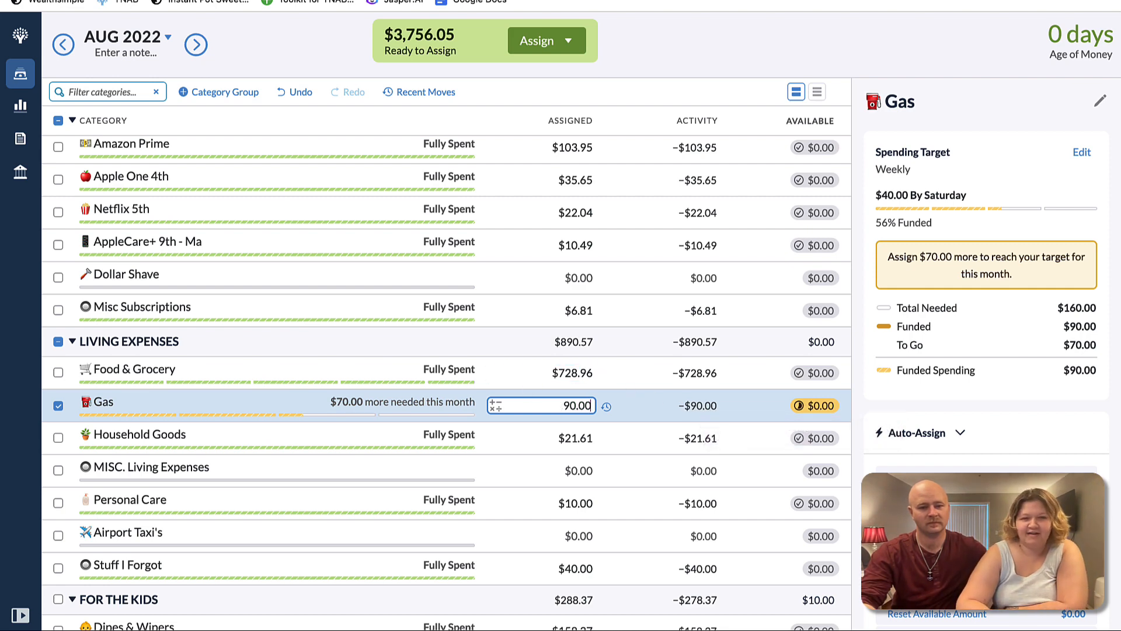
type("+70")
key("Return")
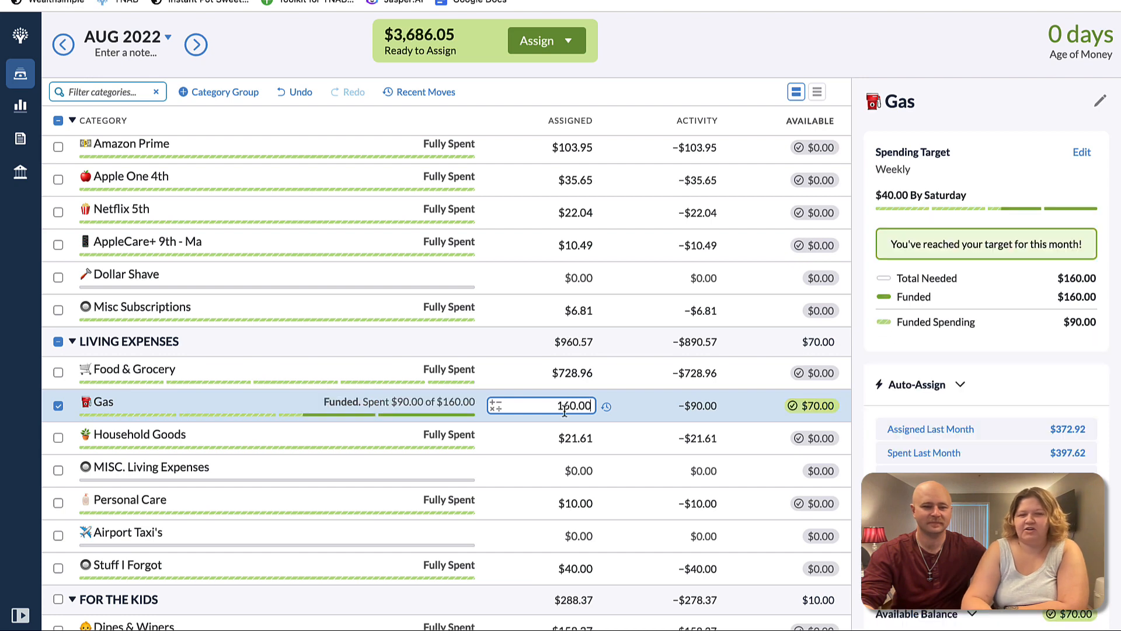
left_click(58, 405)
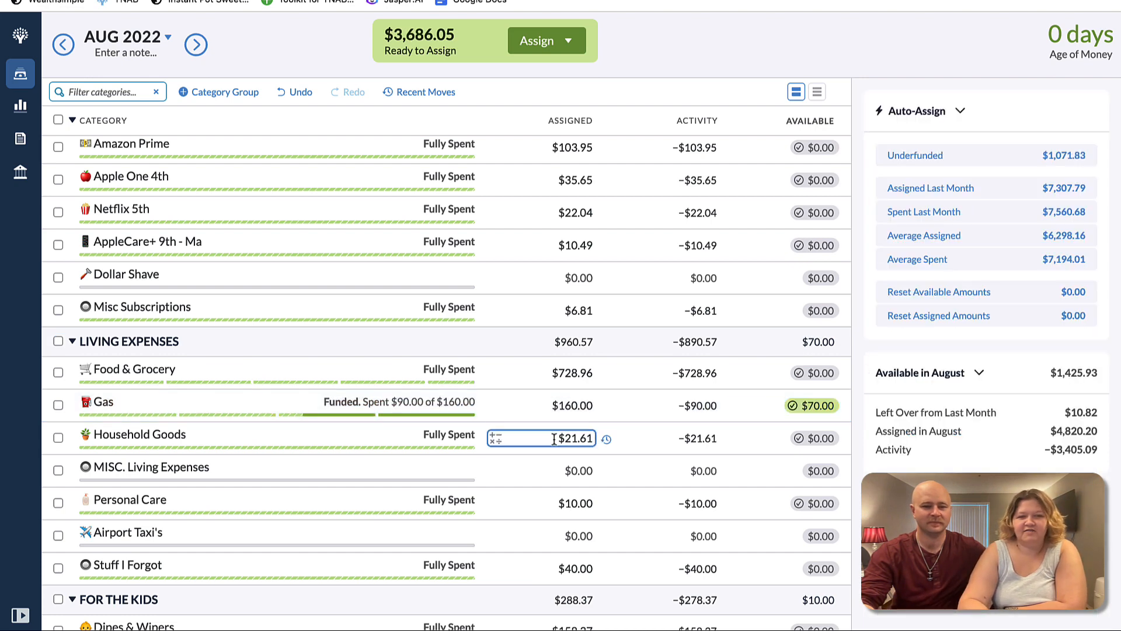
Auto-assign the underfunded amount of $12.69 to Vehicle Registration in Sinking Funds and deselect the category
scroll(590, 404, "down", 10)
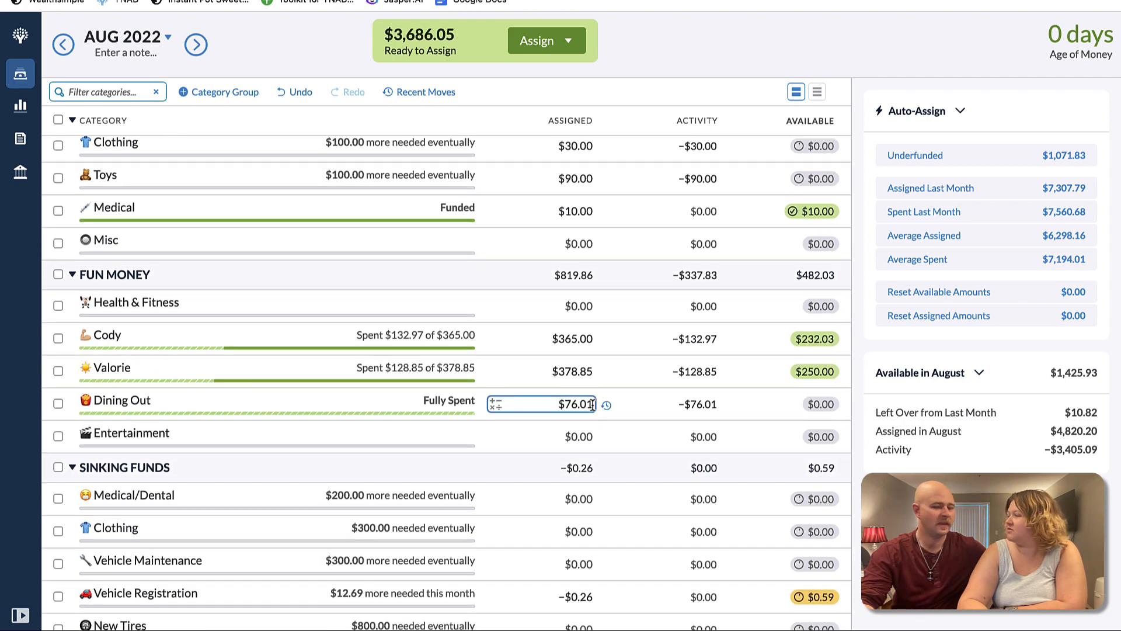
scroll(591, 404, "down", 3)
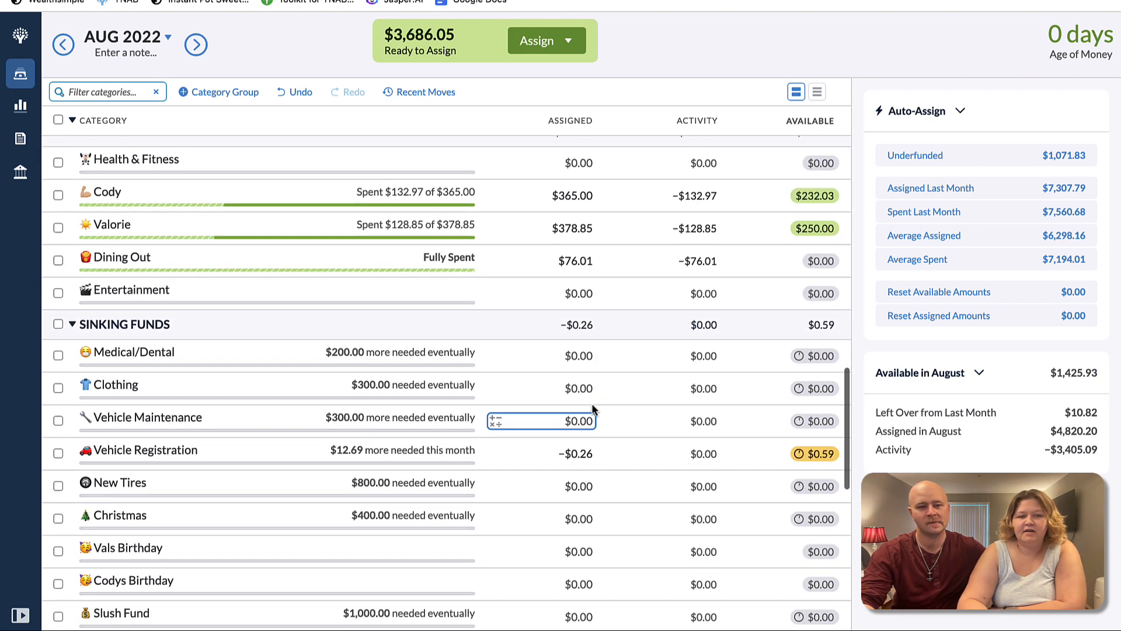
left_click(587, 455)
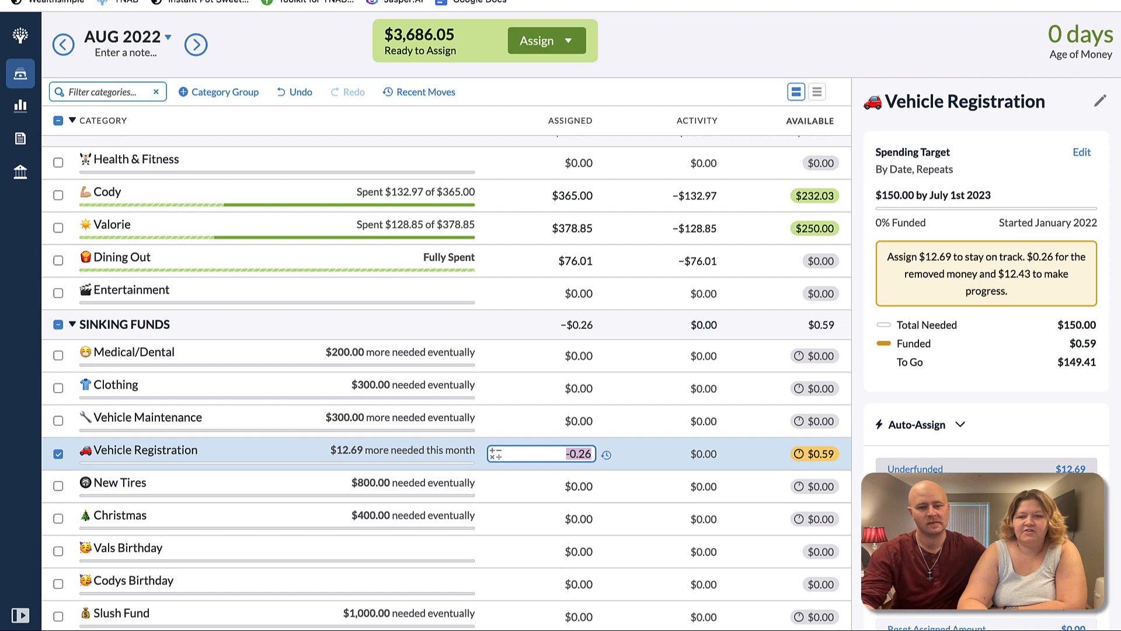
left_click(958, 467)
left_click(58, 454)
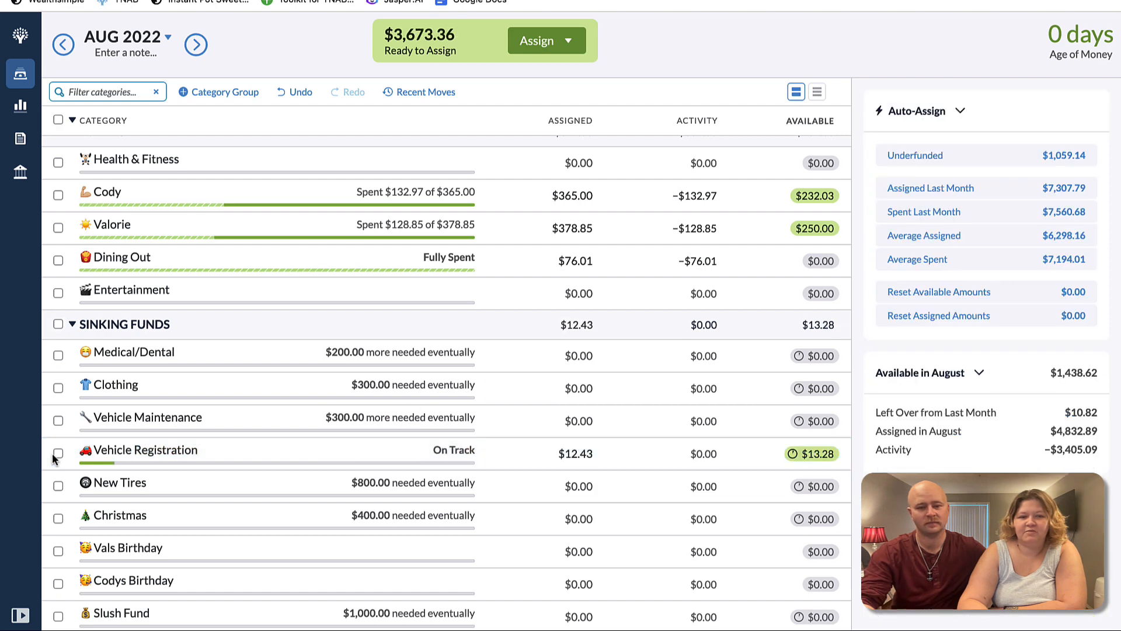
Auto-assign money to DDL [Oct '22] in Life Alchemy Coaching Ltd. to bring its assigned amount to $910.00
left_click(540, 425)
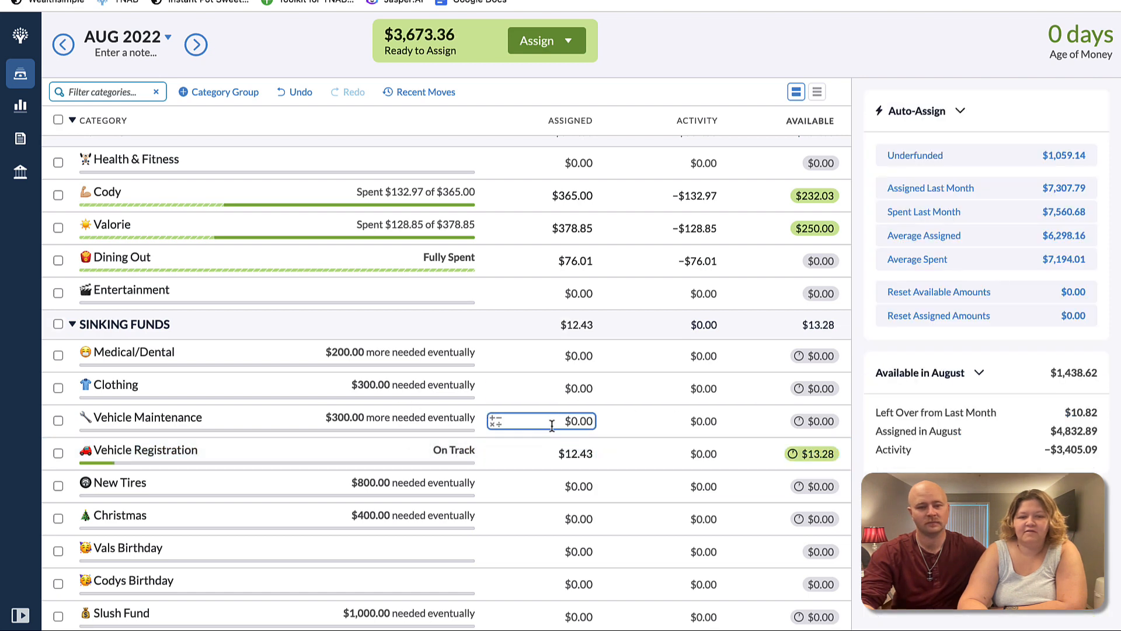
scroll(552, 425, "down", 7)
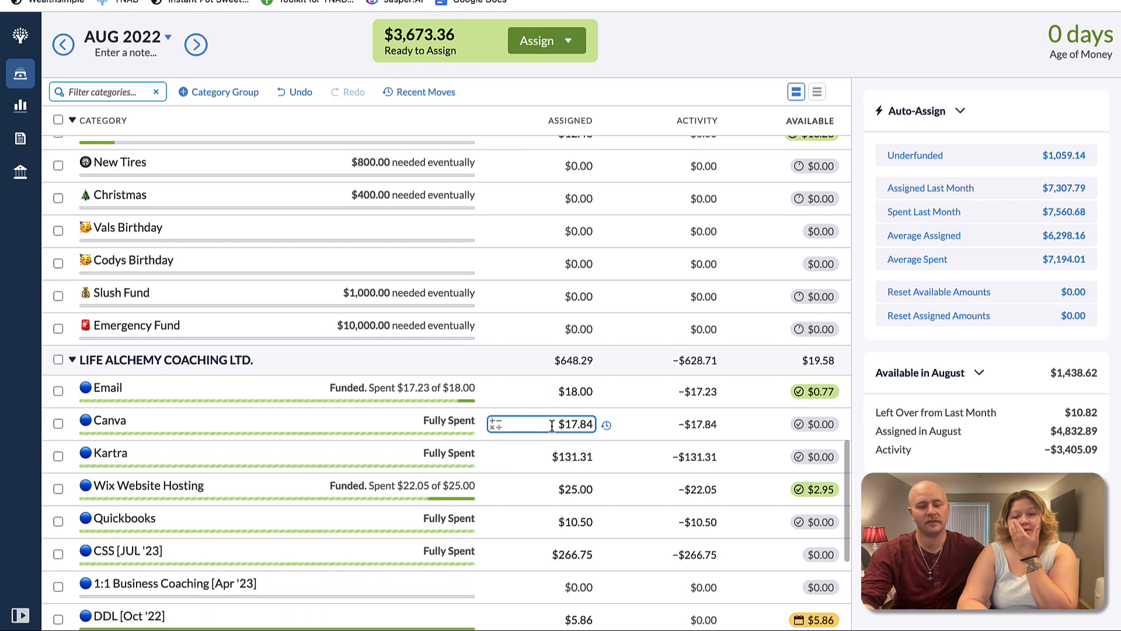
scroll(552, 425, "down", 3)
left_click(571, 442)
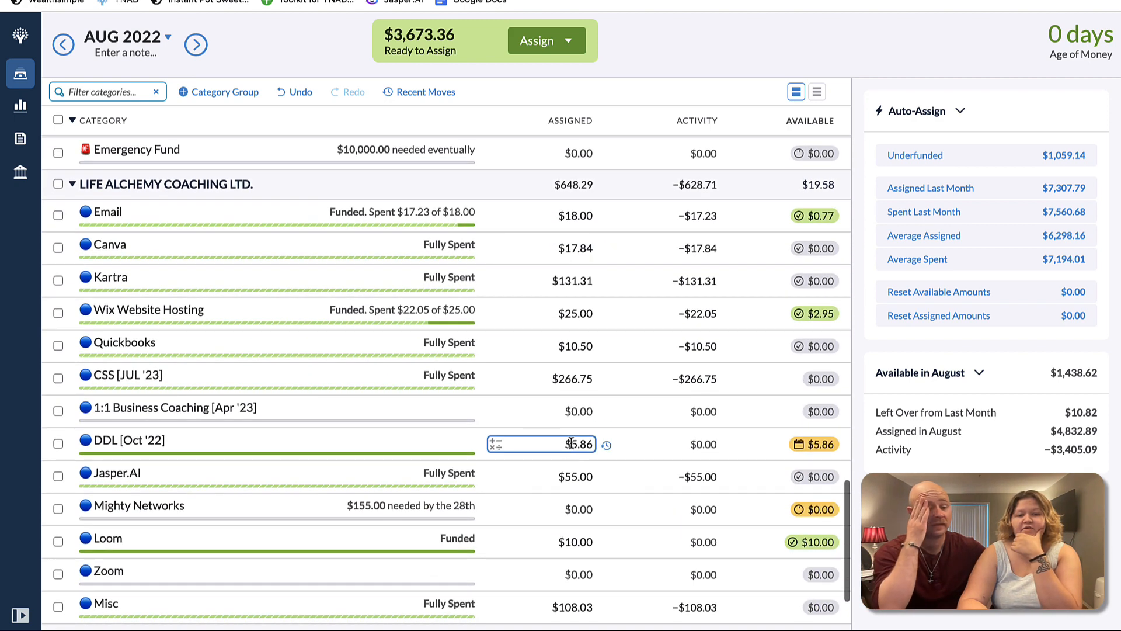
left_click(951, 279)
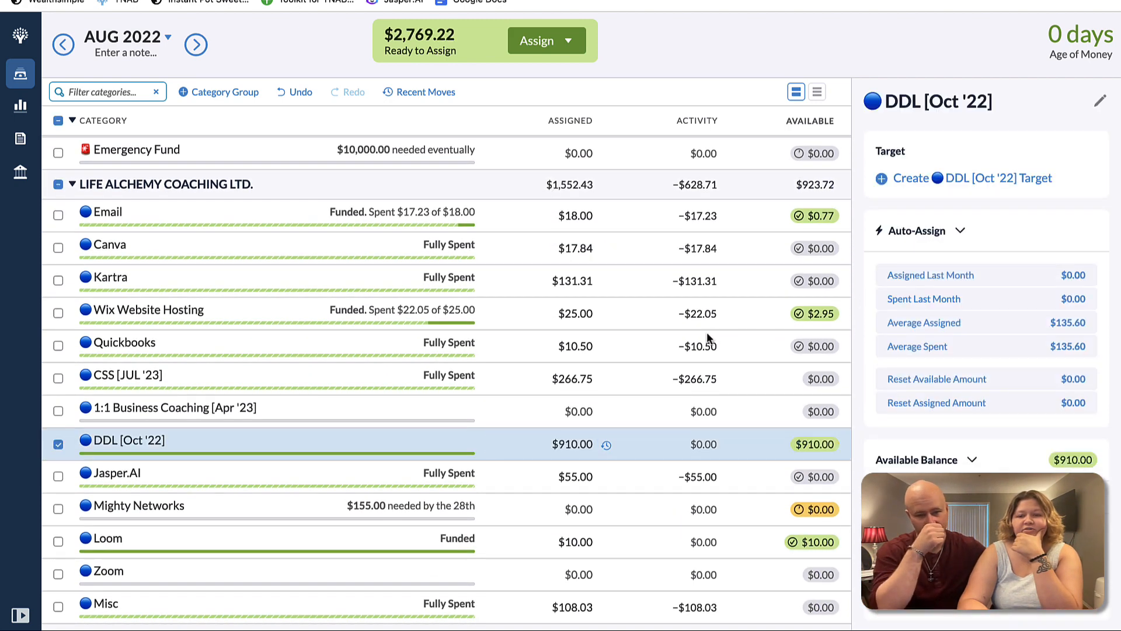
Auto-assign the underfunded amount of $155.00 to Mighty Networks in Life Alchemy Coaching Ltd
scroll(707, 332, "down", 2)
left_click(571, 391)
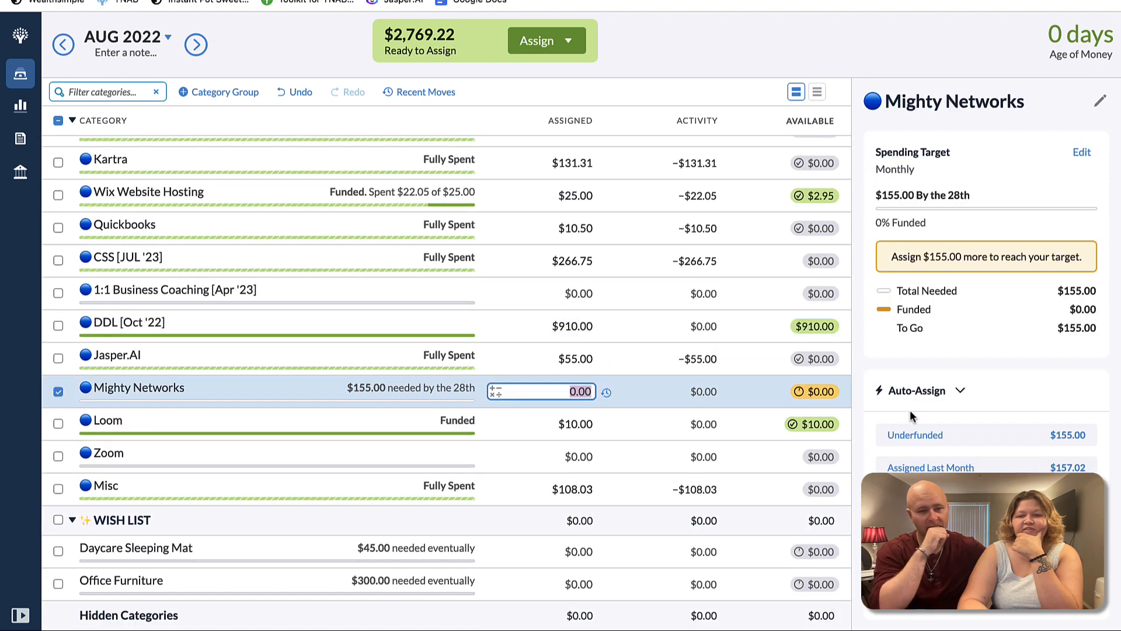
left_click(908, 434)
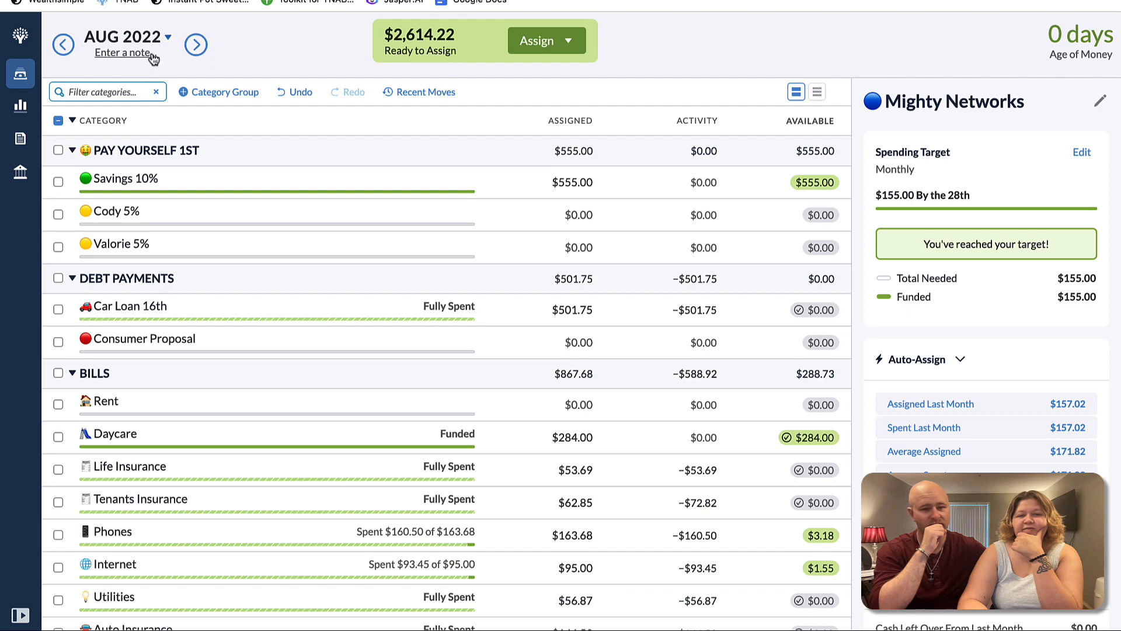
Switch to September 2022 and change the Daycare monthly spending target's due day to the 30th, then deselect the category
left_click(194, 45)
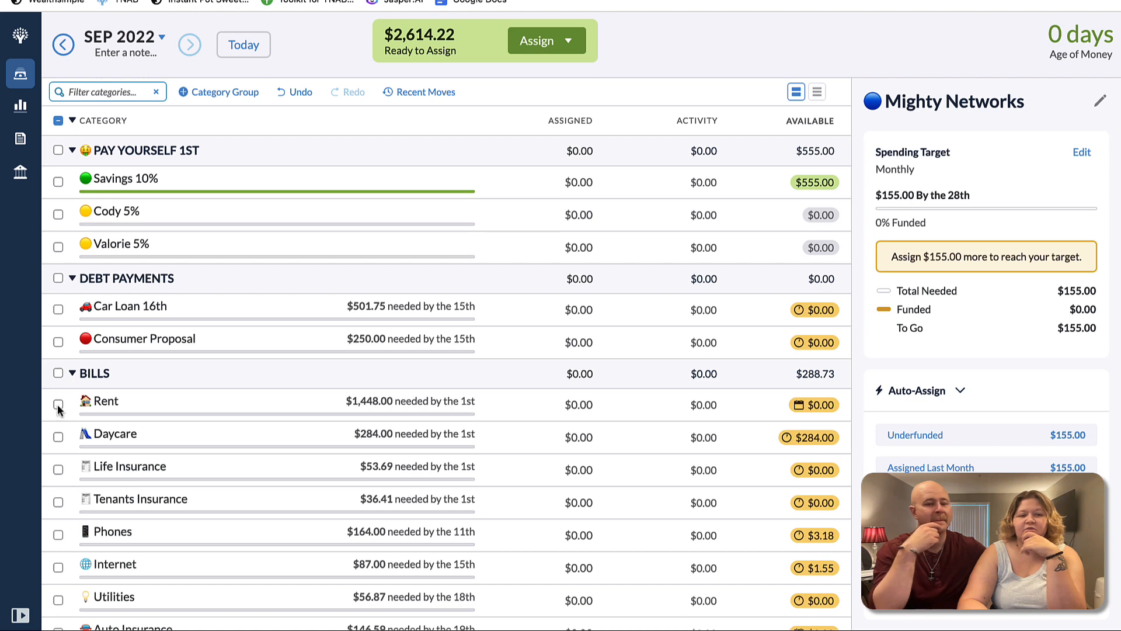
left_click(402, 432)
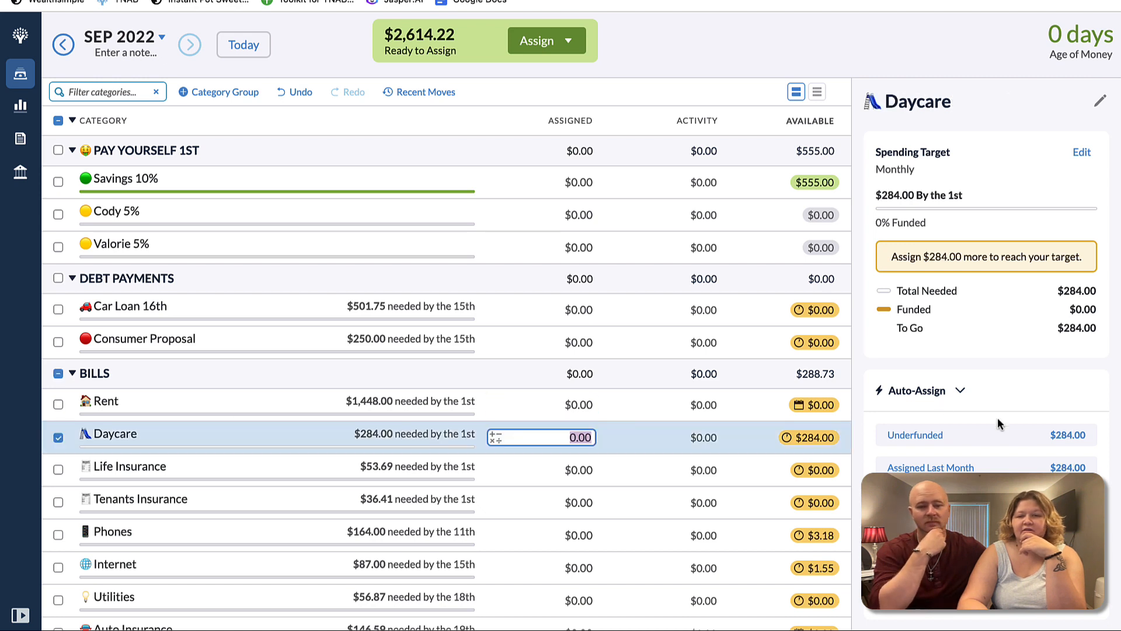
left_click(1083, 153)
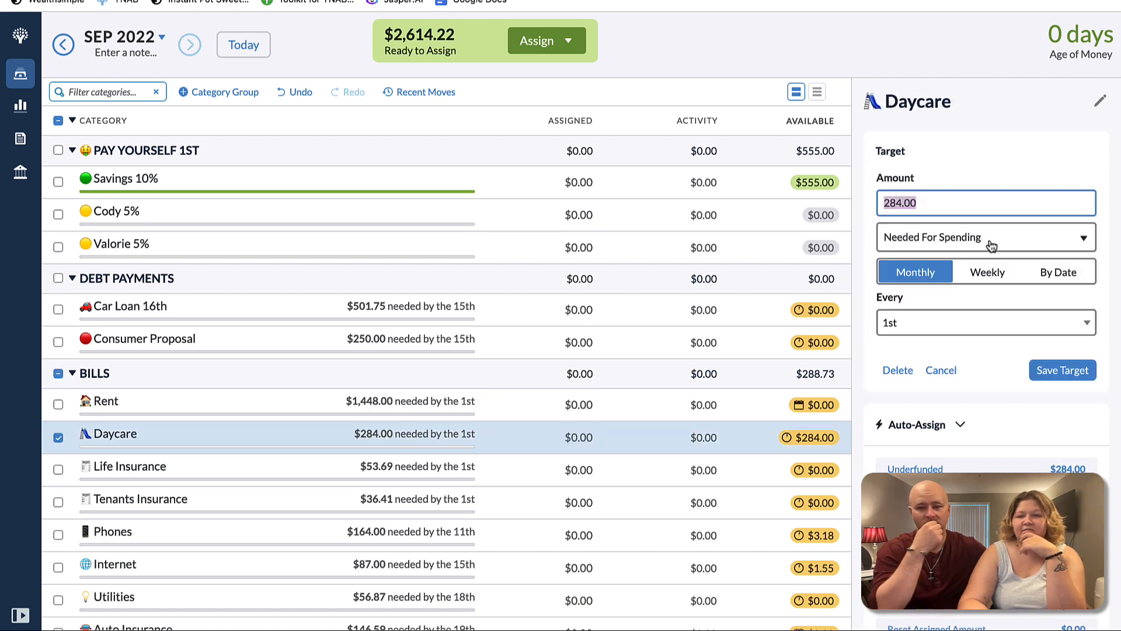
left_click(926, 319)
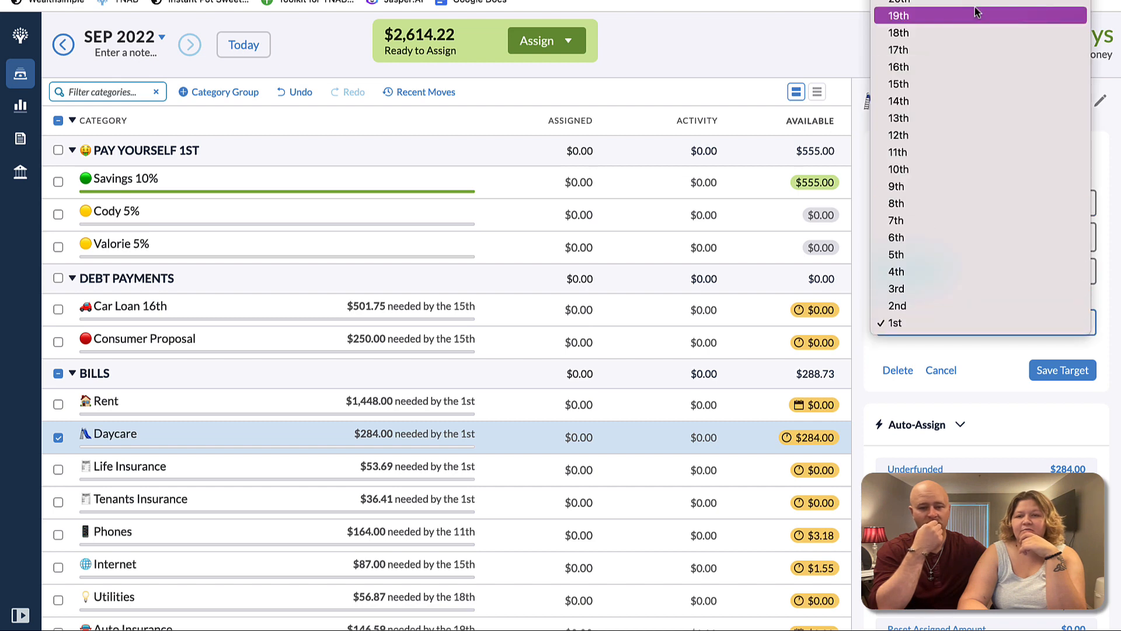
left_click(899, 8)
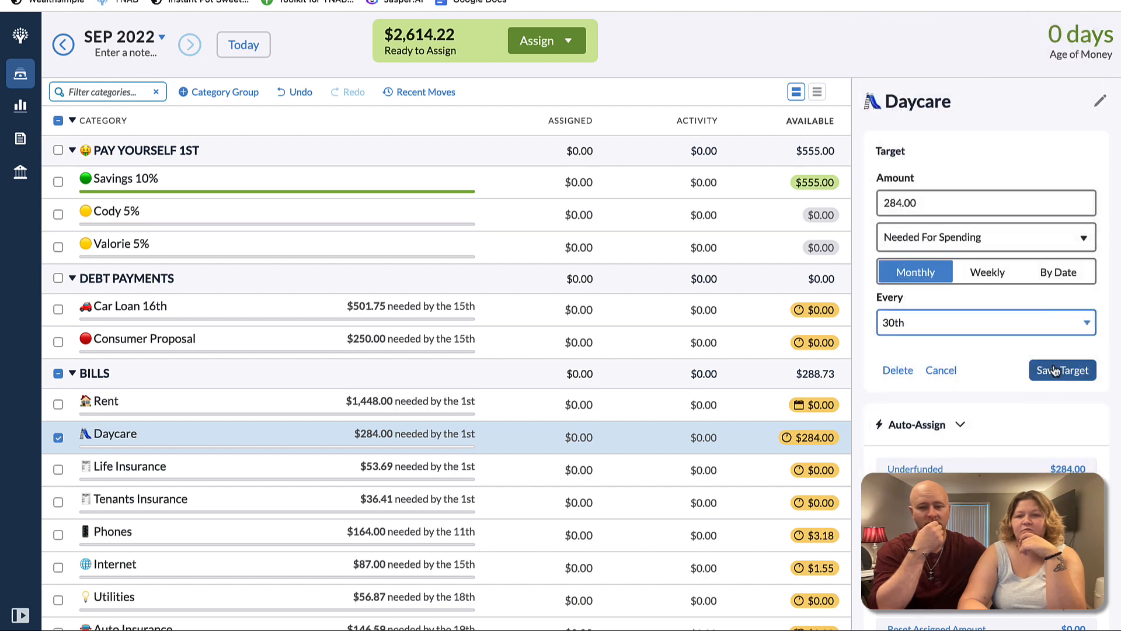
left_click(1061, 371)
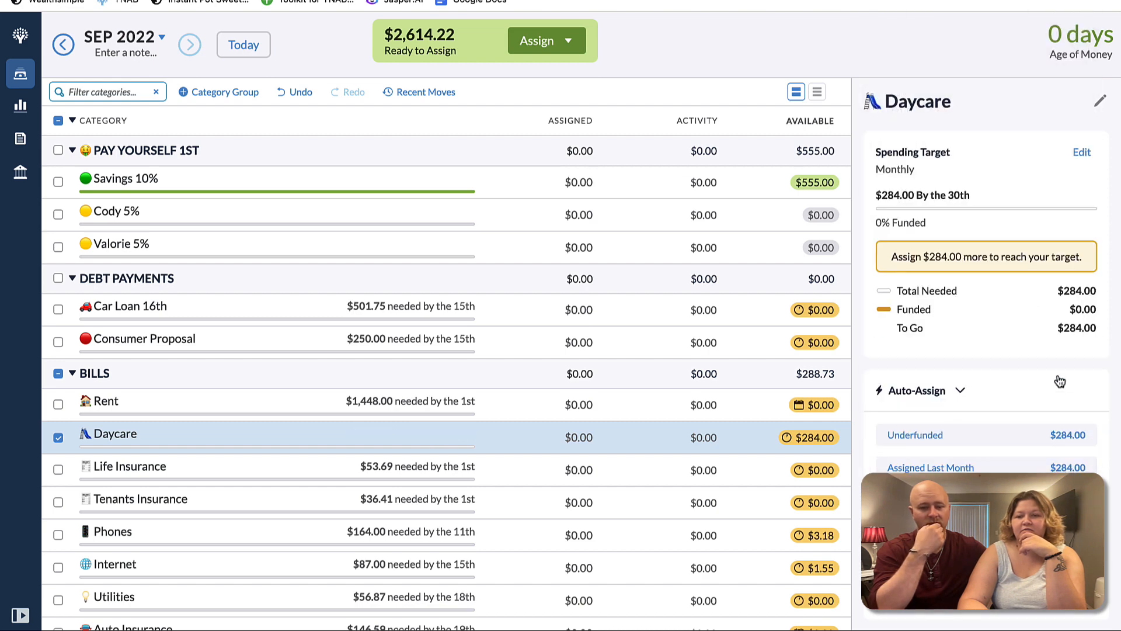
left_click(58, 437)
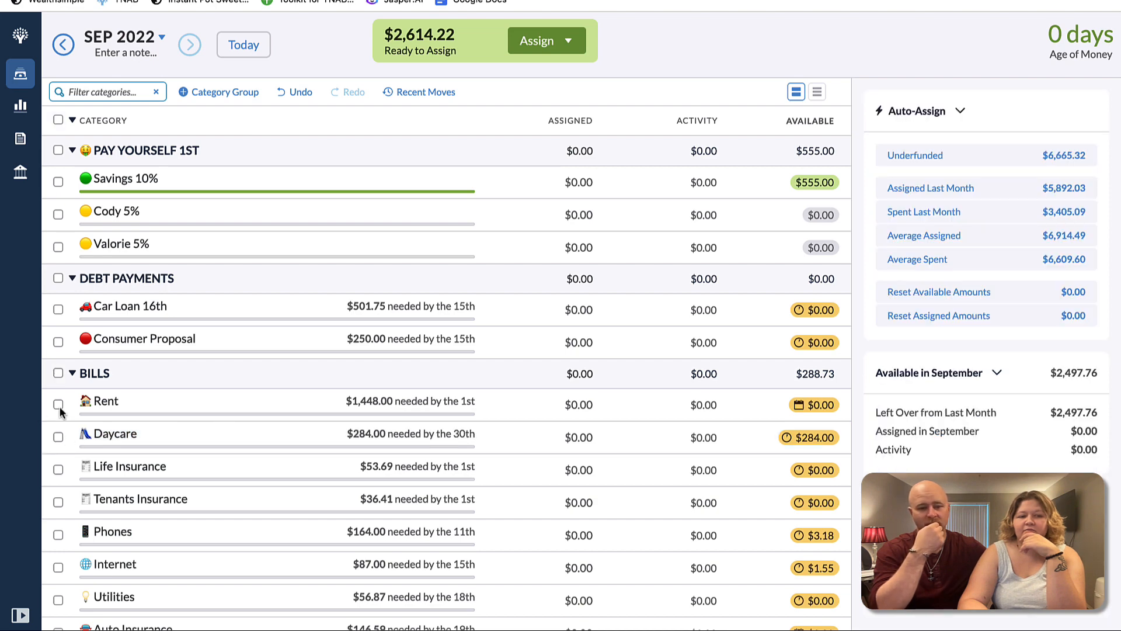
Select every category in the September Bills group except Daycare: Rent, Life Insurance, Tenants Insurance, Phones, Internet, Utilities, Auto Insurance and Bank Fee
left_click(58, 404)
left_click(58, 471)
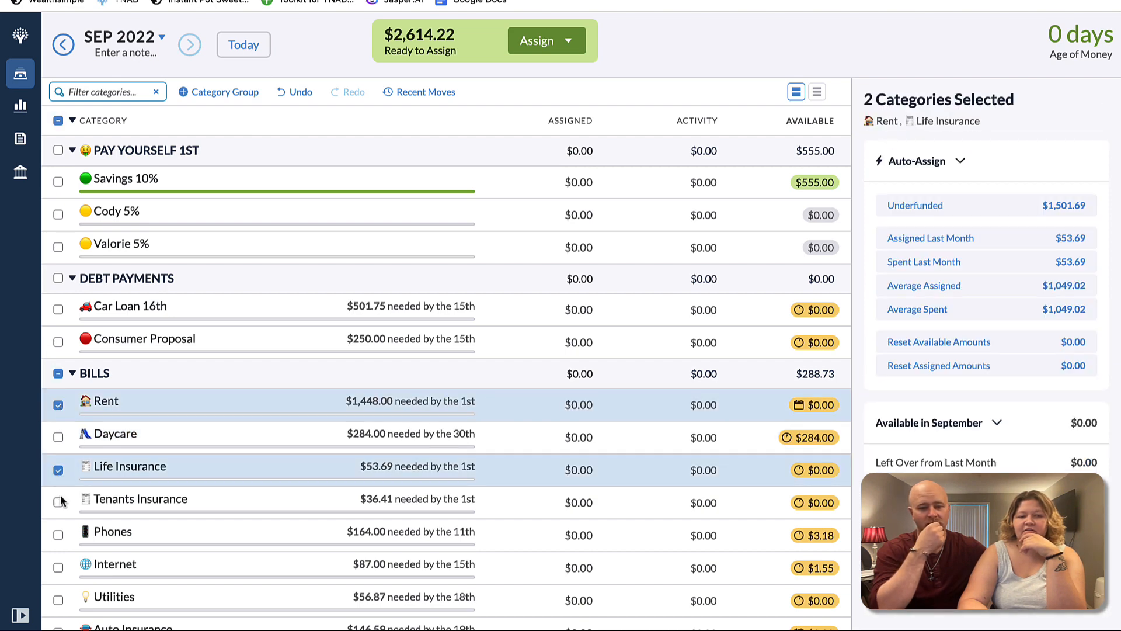
left_click(59, 502)
scroll(105, 502, "down", 1)
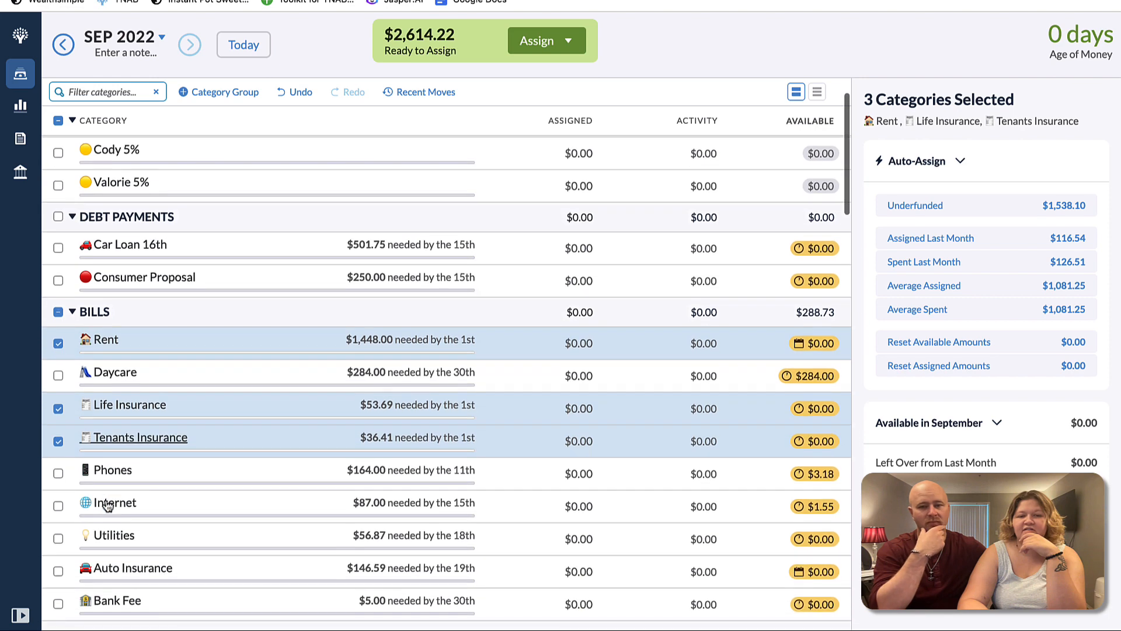
left_click(58, 464)
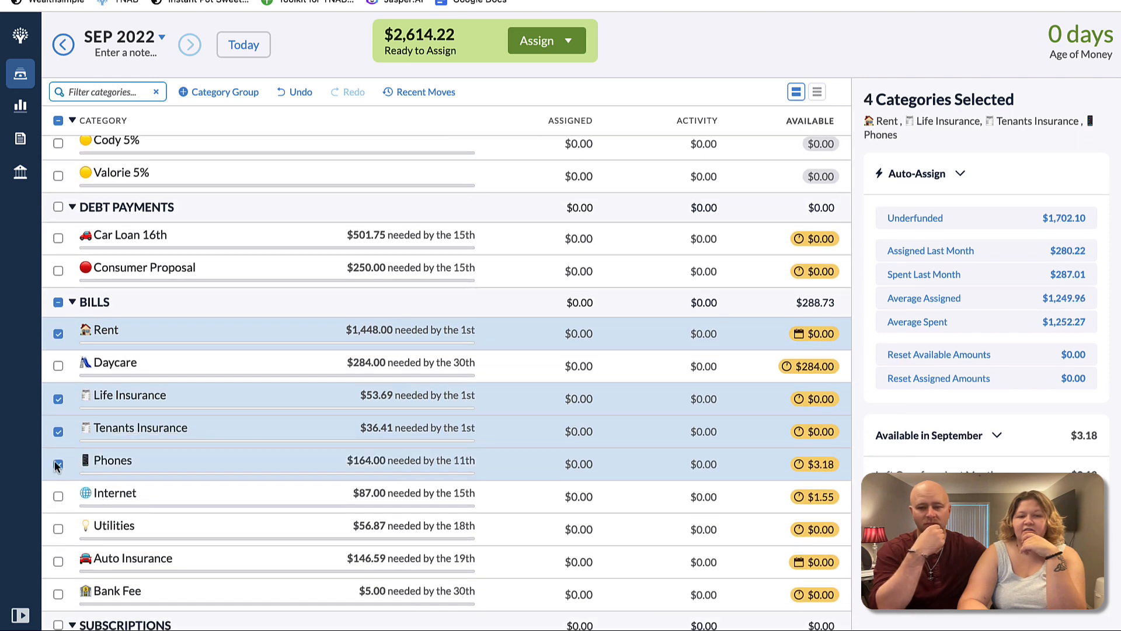
left_click(58, 496)
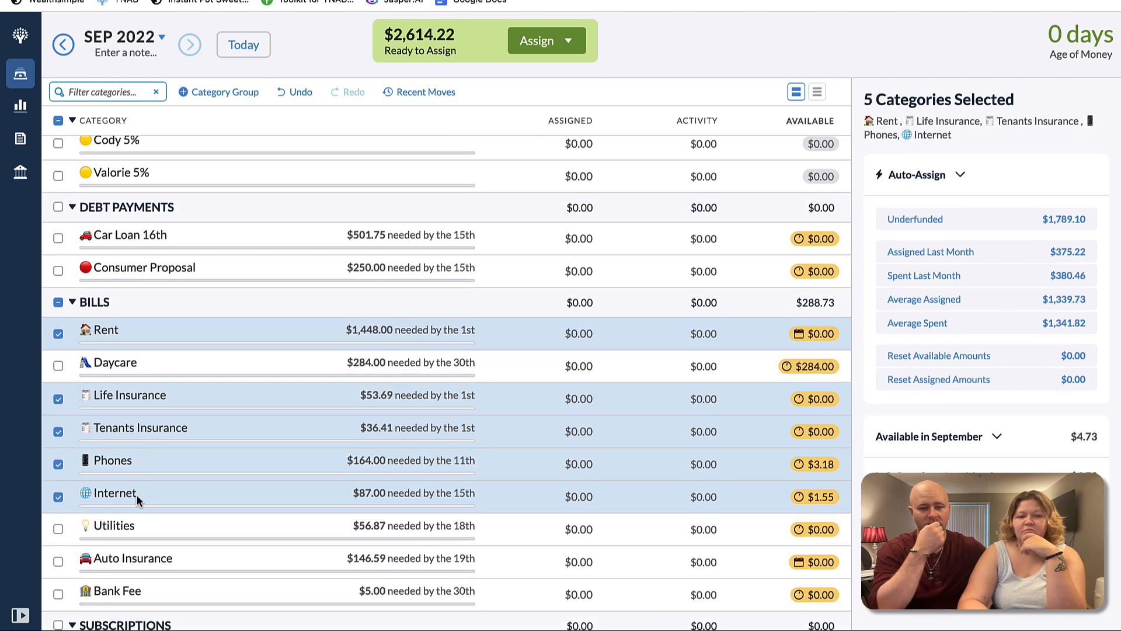
scroll(136, 495, "down", 1)
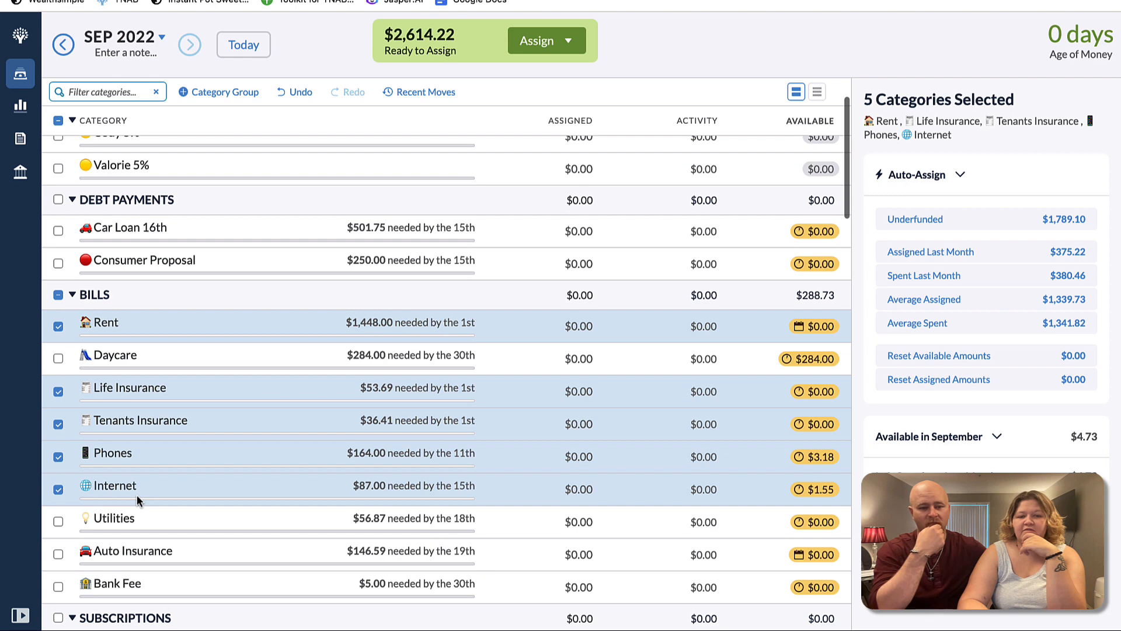
left_click(58, 523)
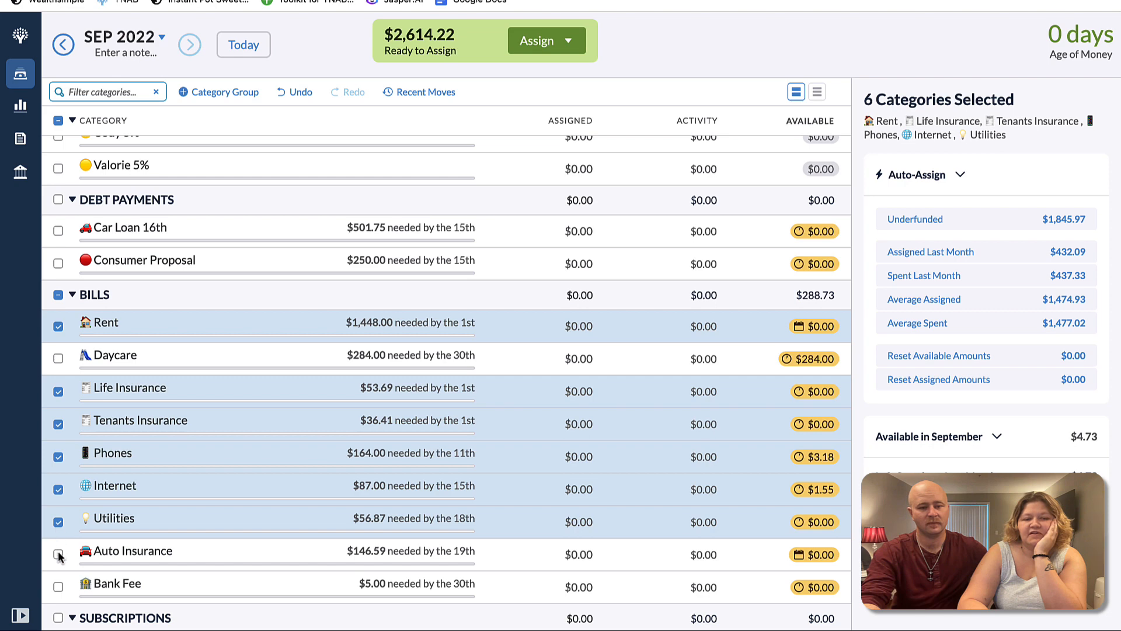
left_click(58, 554)
left_click(58, 586)
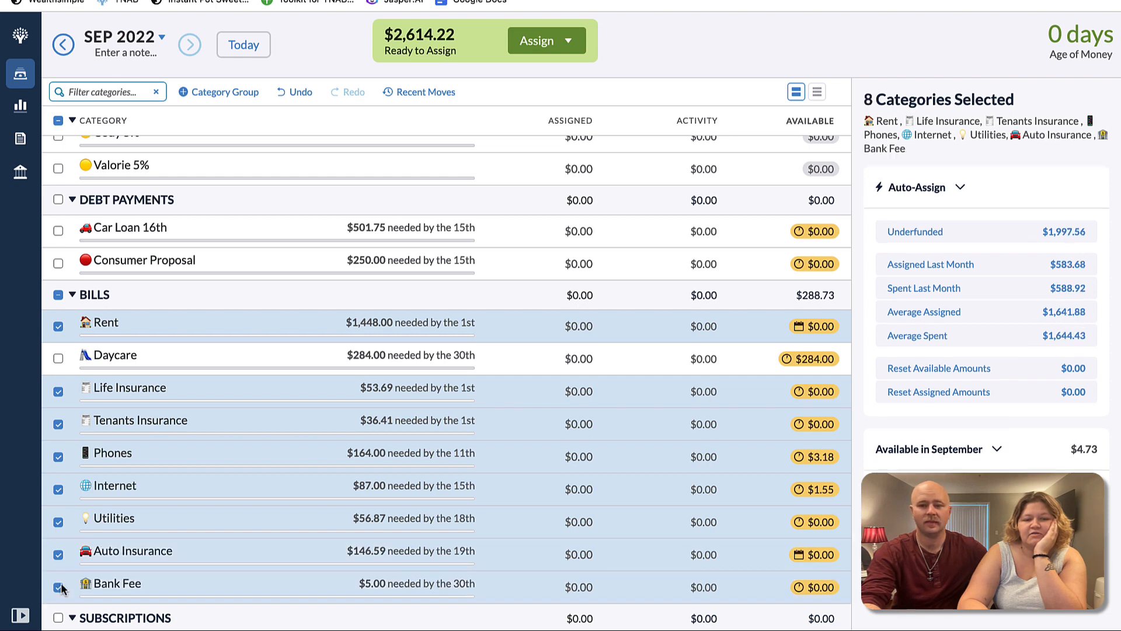
Add the whole Subscriptions group to the selected bills, auto-assign their underfunded amount of $2,071.14, and clear the selection
scroll(215, 543, "down", 4)
scroll(214, 547, "down", 1)
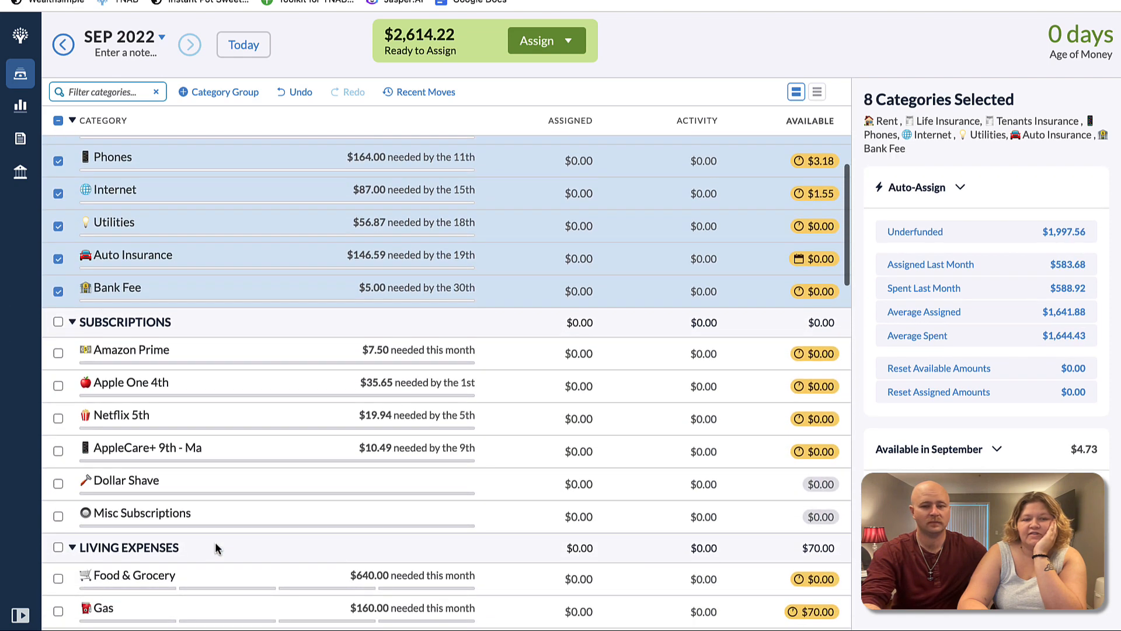
left_click(58, 322)
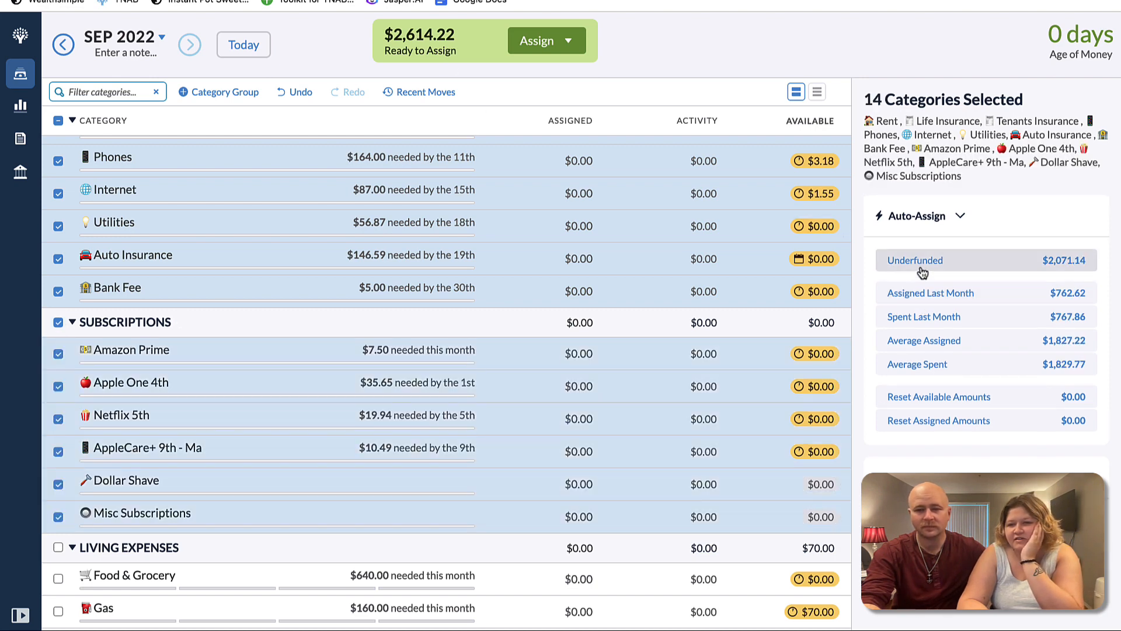
scroll(580, 314, "down", 1)
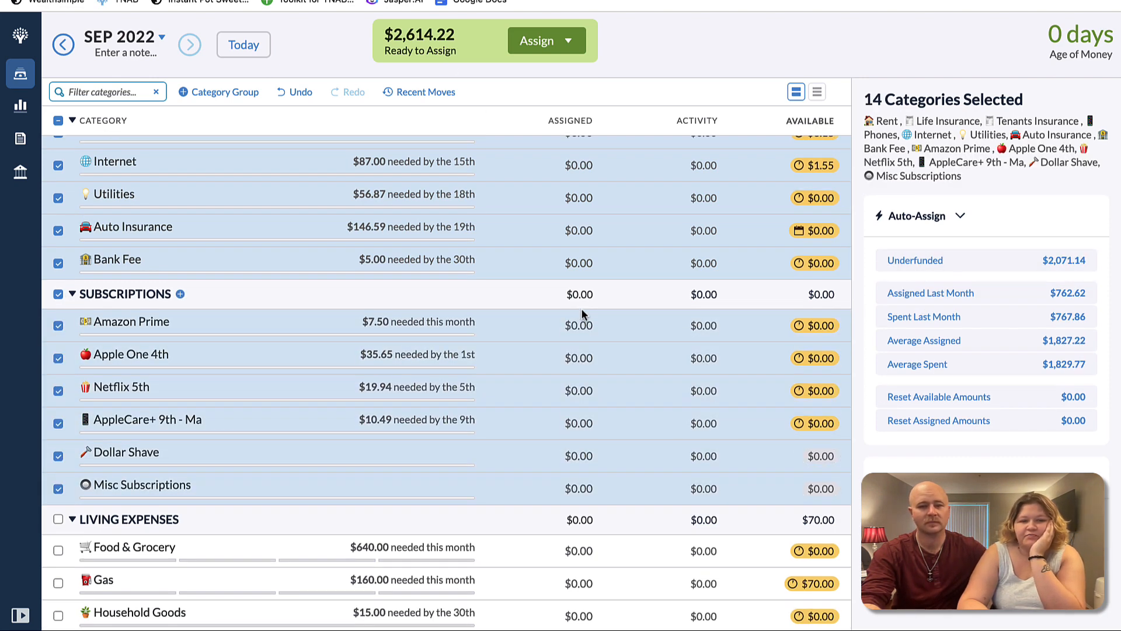
left_click(927, 262)
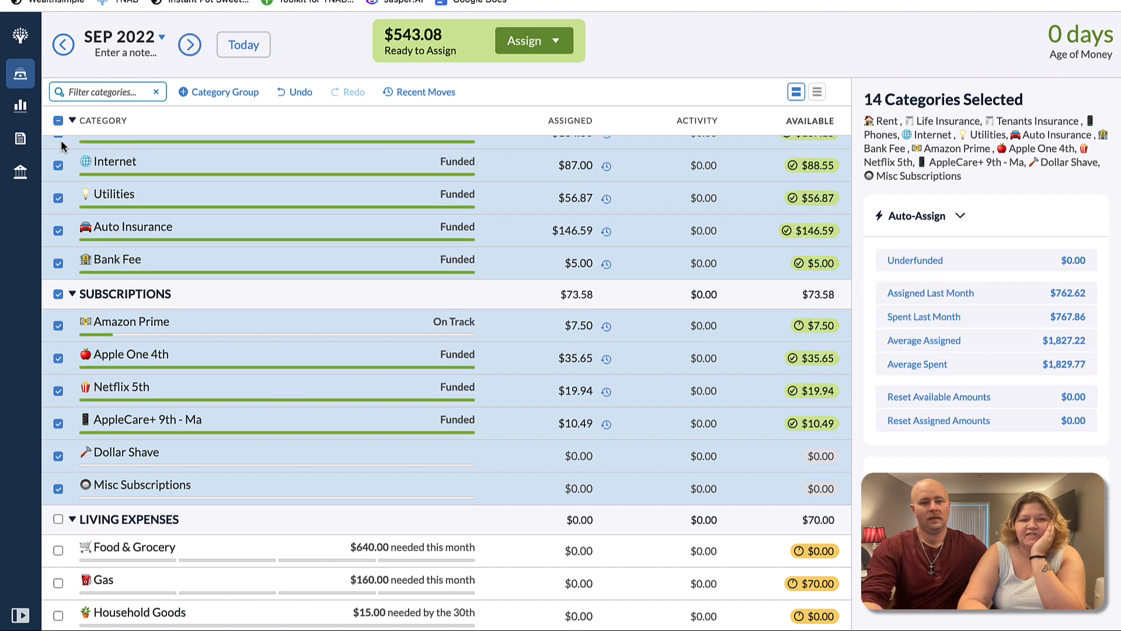
left_click(59, 121)
Look through the September categories from Living Expenses down to Life Alchemy Coaching Ltd. to see what still needs funding
scroll(288, 293, "down", 5)
left_click(545, 377)
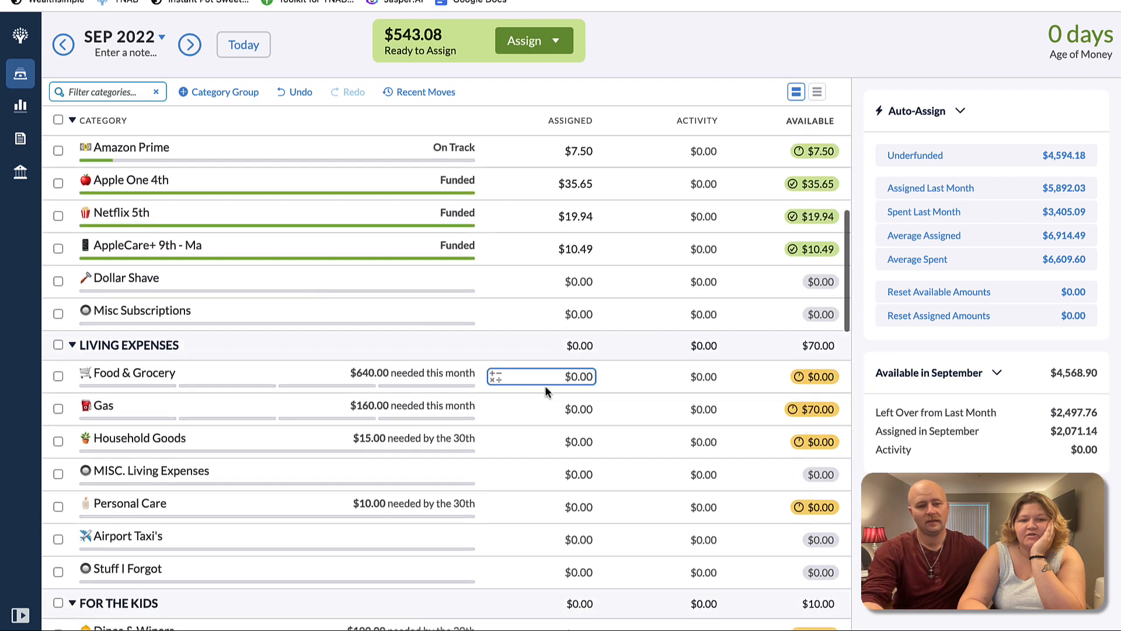
left_click(559, 377)
scroll(560, 382, "down", 5)
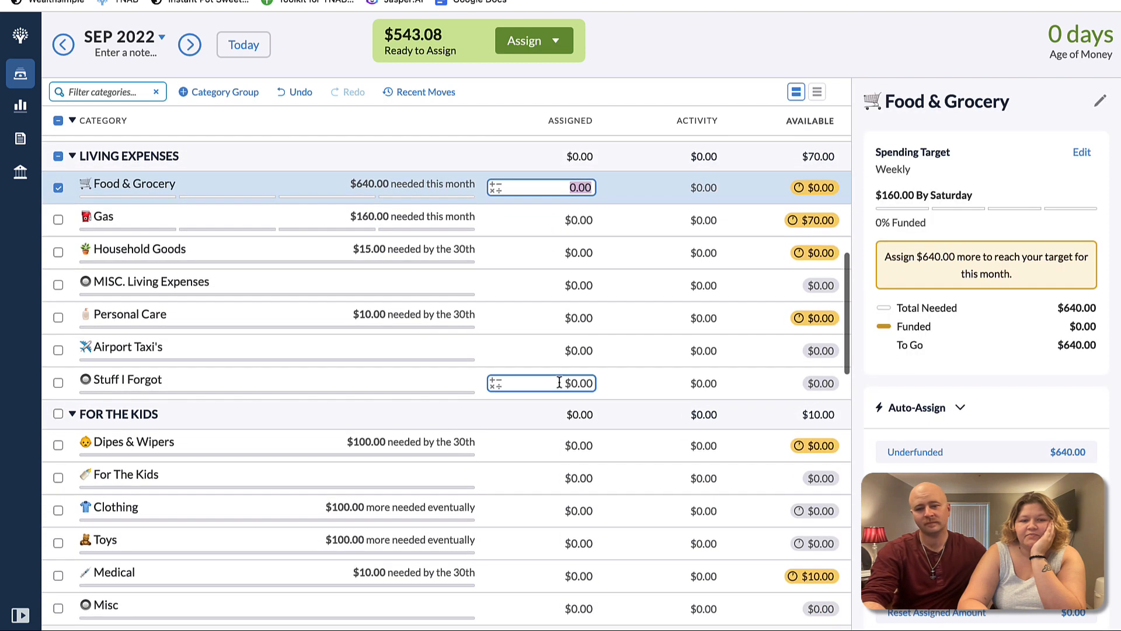
scroll(560, 383, "down", 8)
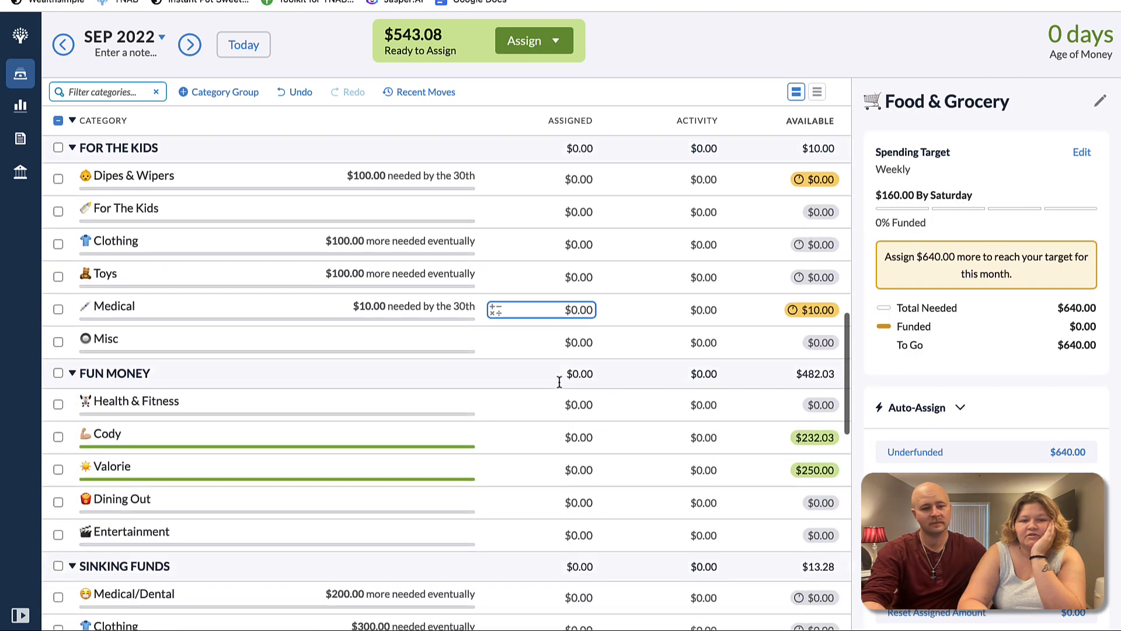
scroll(558, 380, "down", 12)
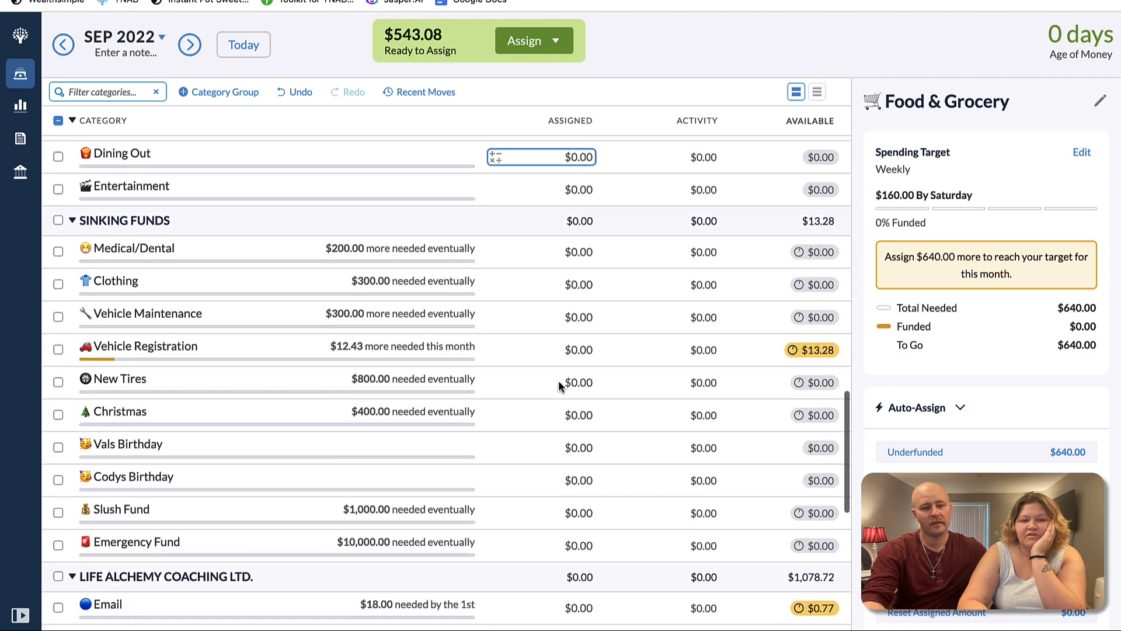
scroll(558, 380, "down", 3)
scroll(559, 380, "up", 4)
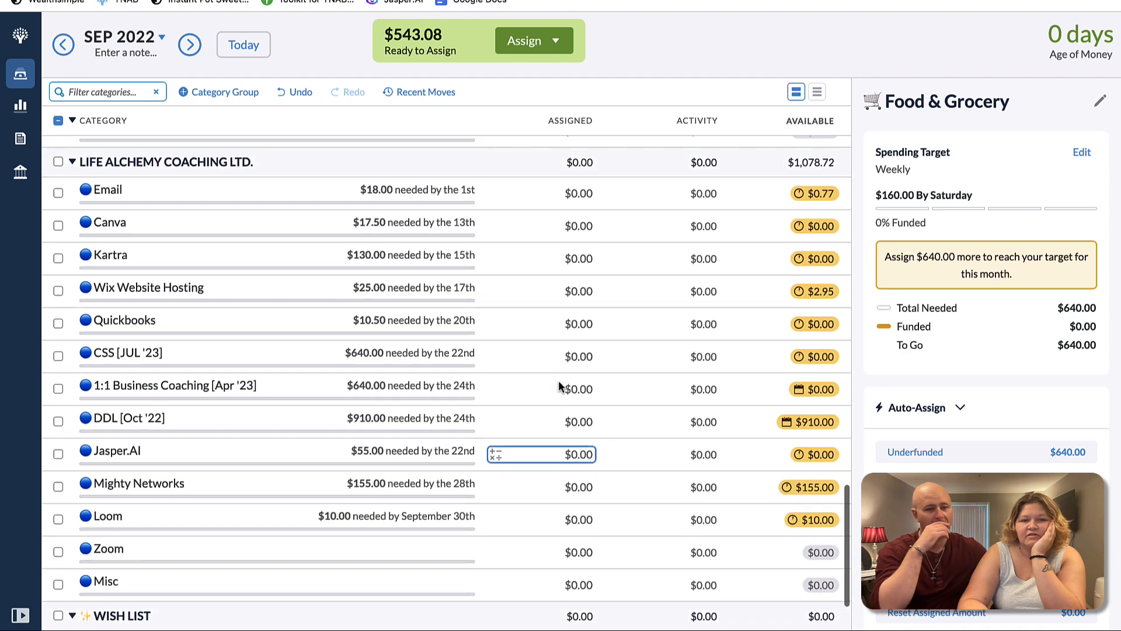
Auto-assign the underfunded $201.00 to only Email, Canva, Kartra, Wix Website Hosting and Quickbooks, leaving Food & Grocery out of the selection
scroll(559, 380, "up", 1)
left_click(58, 255)
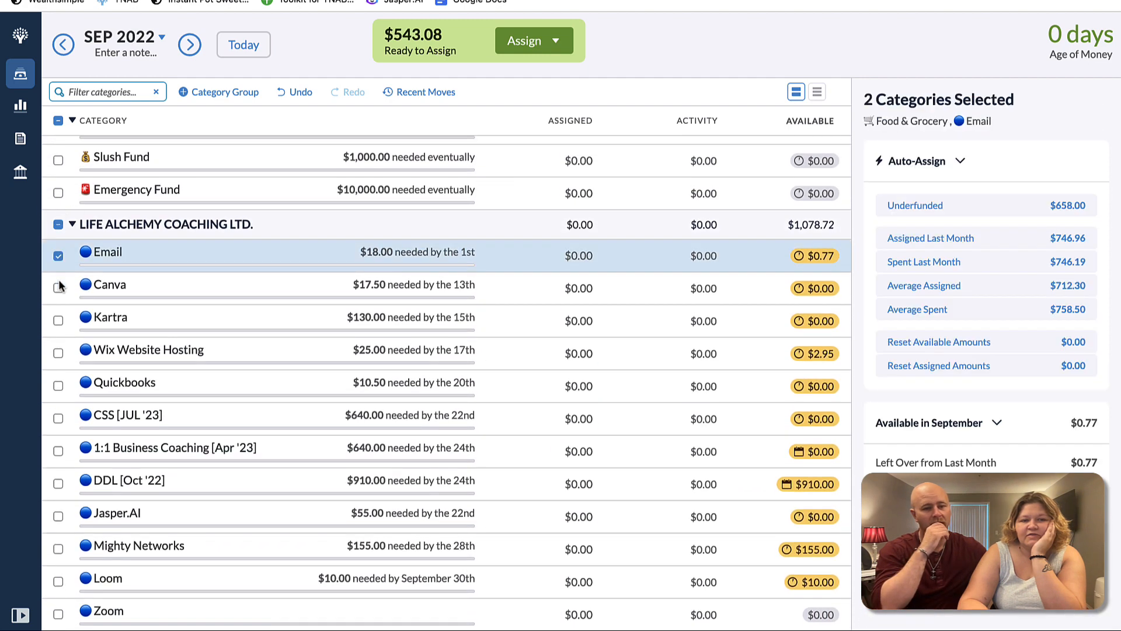
left_click(58, 287)
left_click(58, 319)
left_click(58, 353)
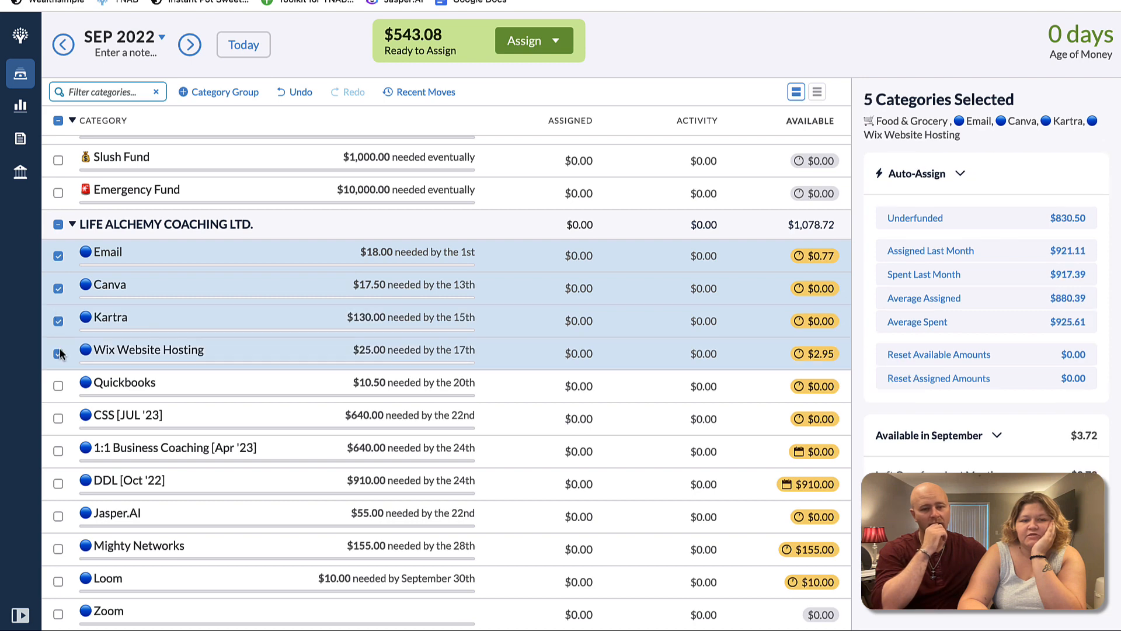
left_click(58, 386)
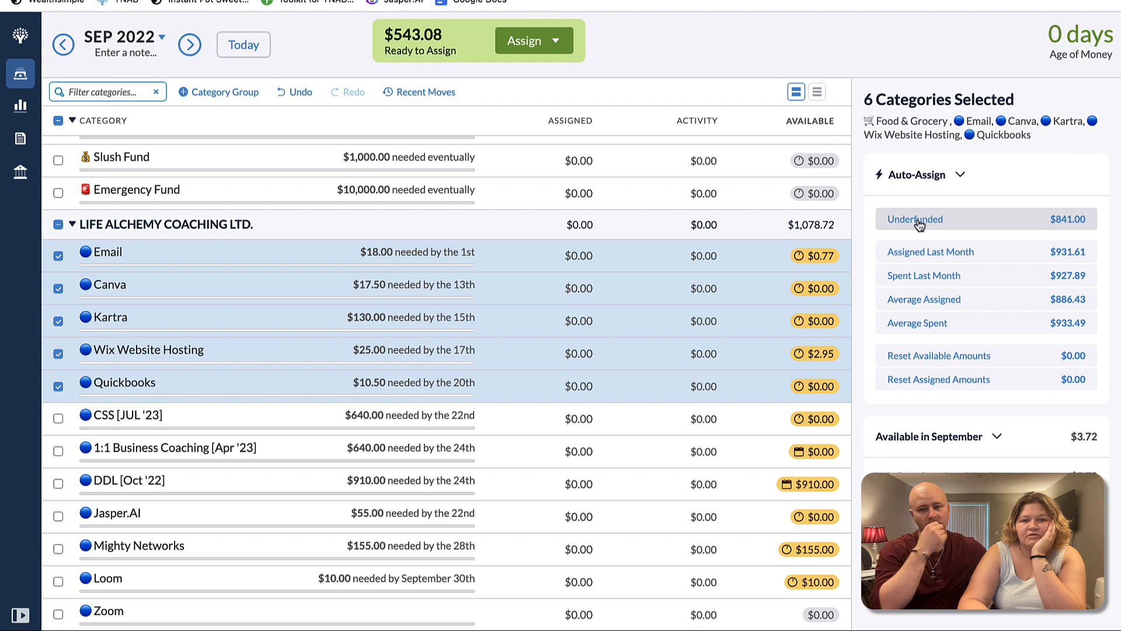
scroll(612, 269, "up", 10)
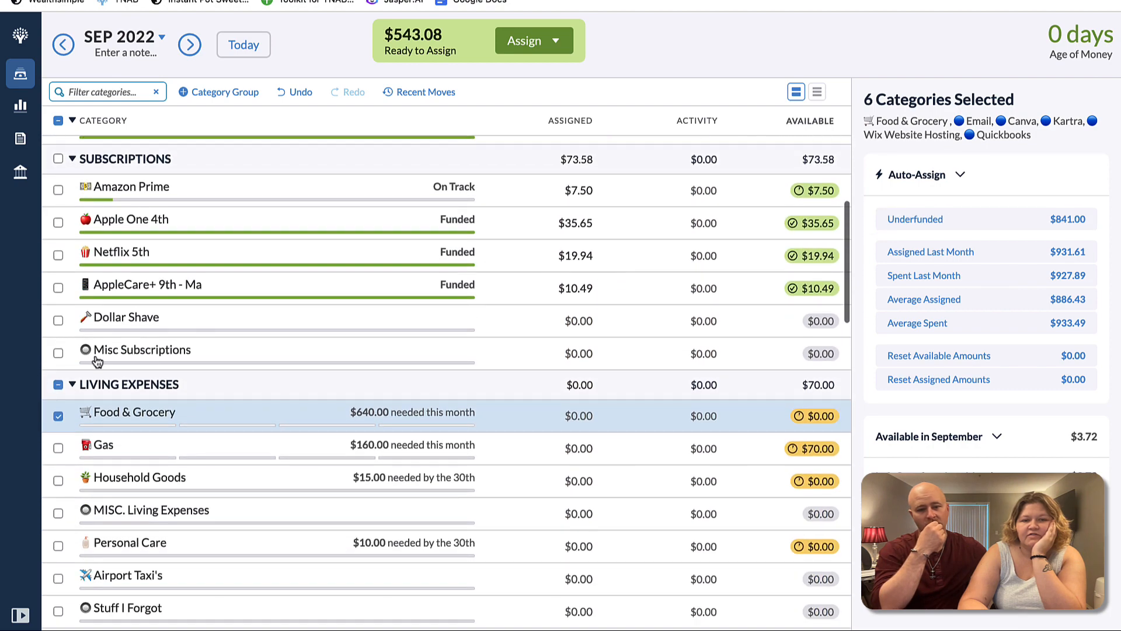
left_click(58, 416)
left_click(936, 225)
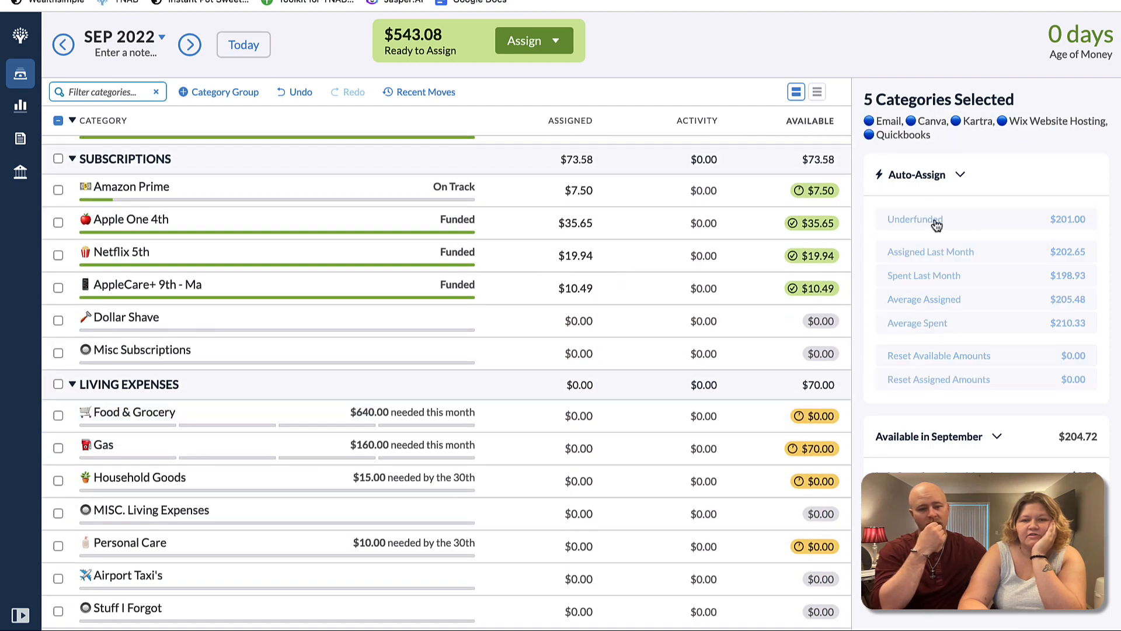
Set the September assigned amount of Auto Insurance in Bills to $0.00
scroll(293, 320, "up", 5)
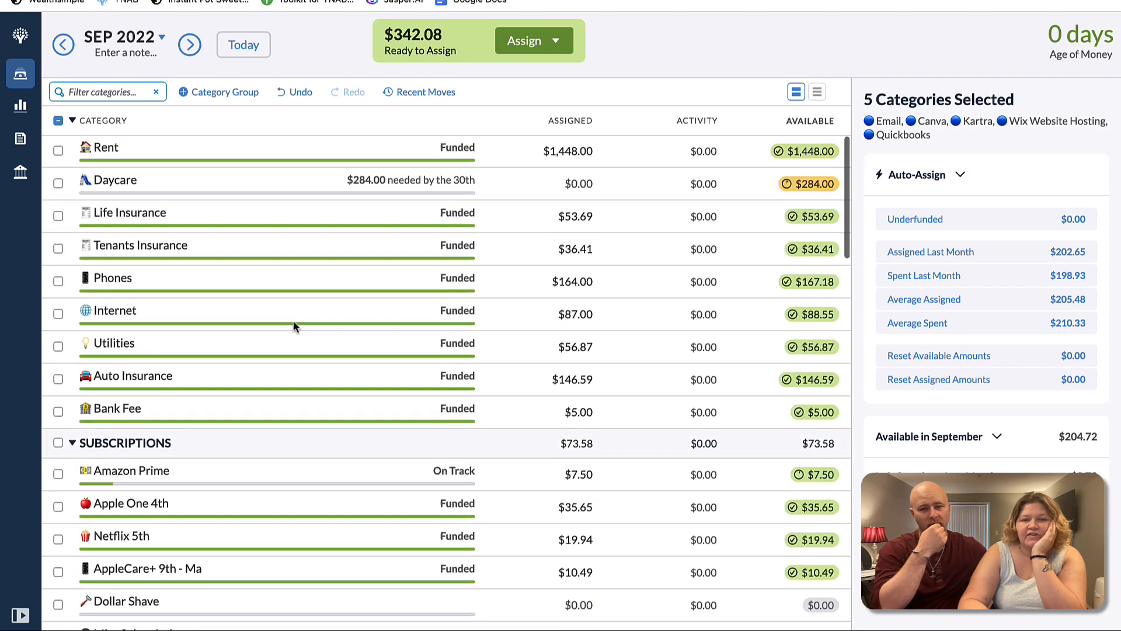
left_click(564, 415)
left_click(564, 416)
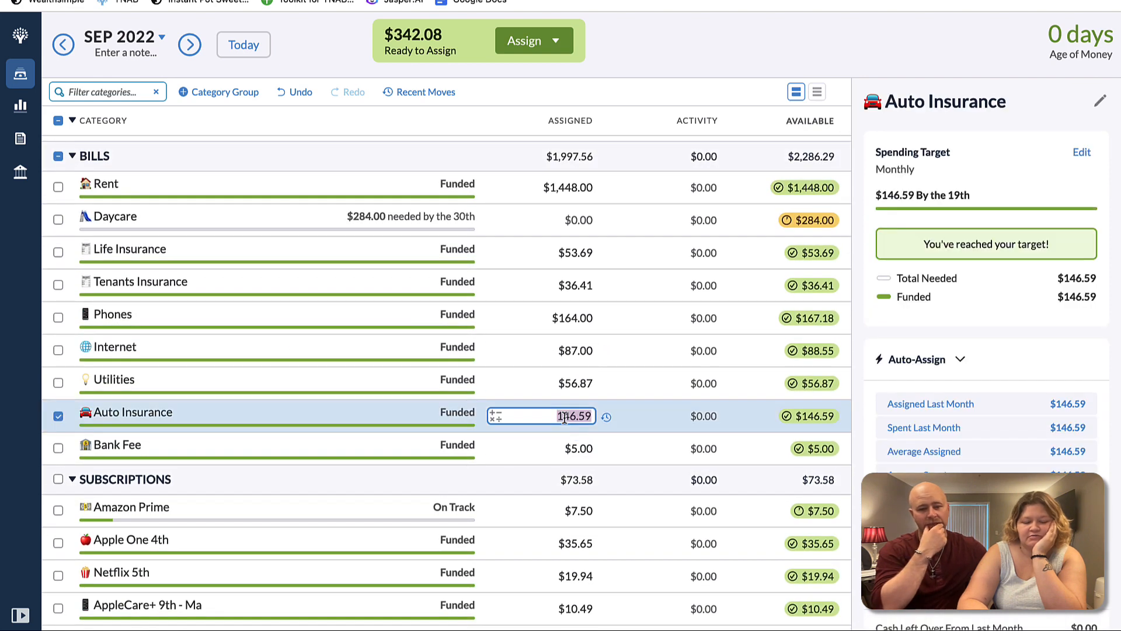
type("0")
key("Return")
Set the September assigned amount of Utilities in Bills to $0.00
left_click(568, 390)
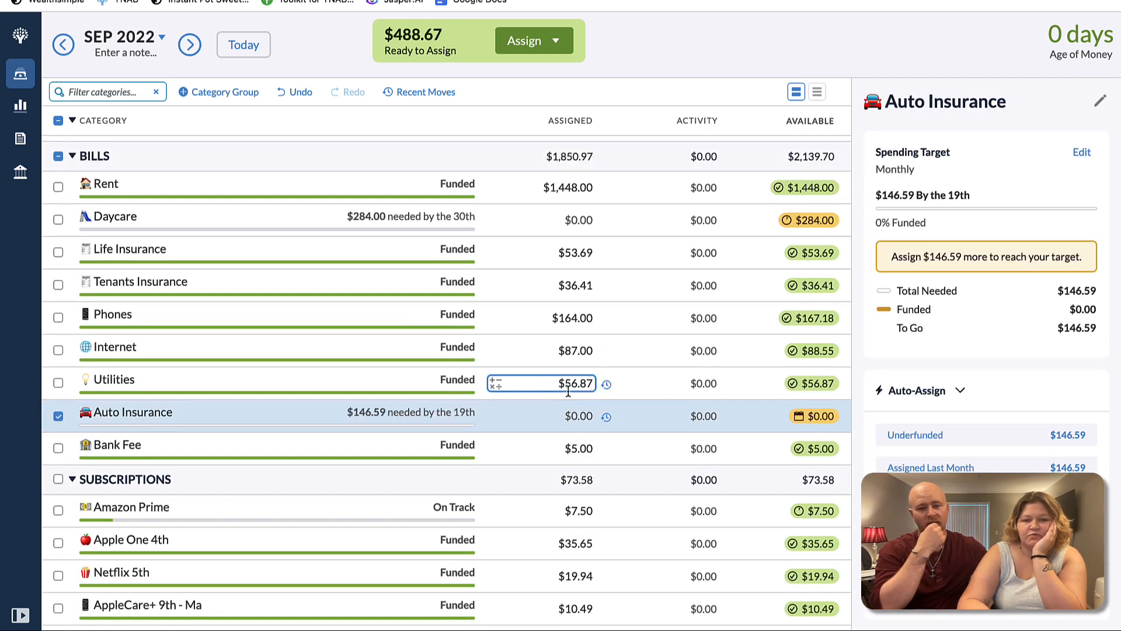
left_click(570, 382)
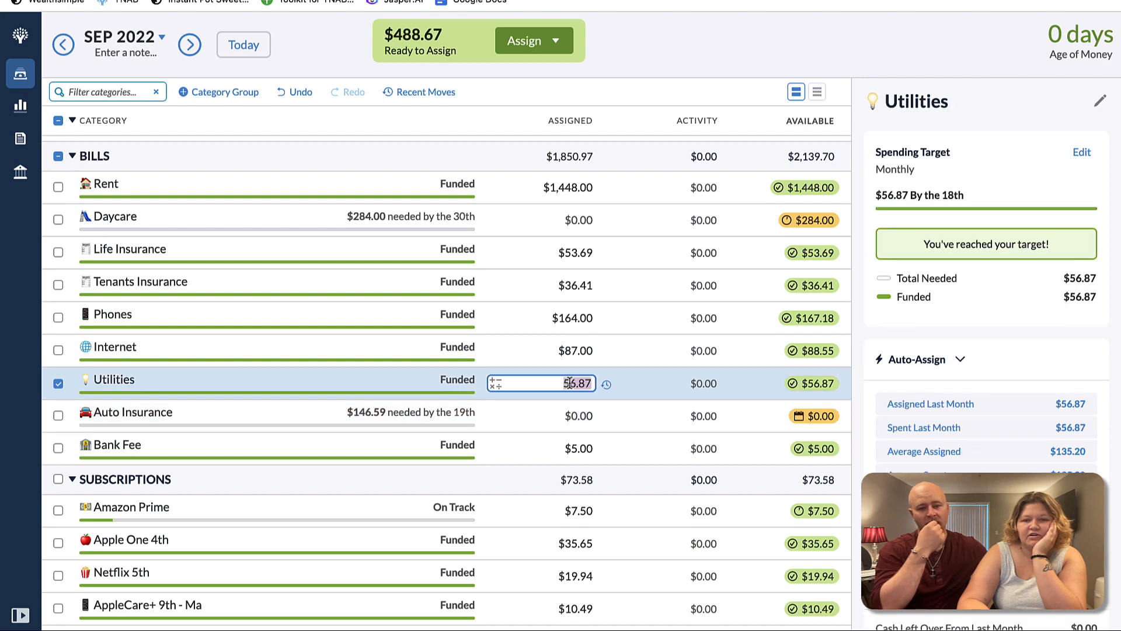
type("0")
key("Return")
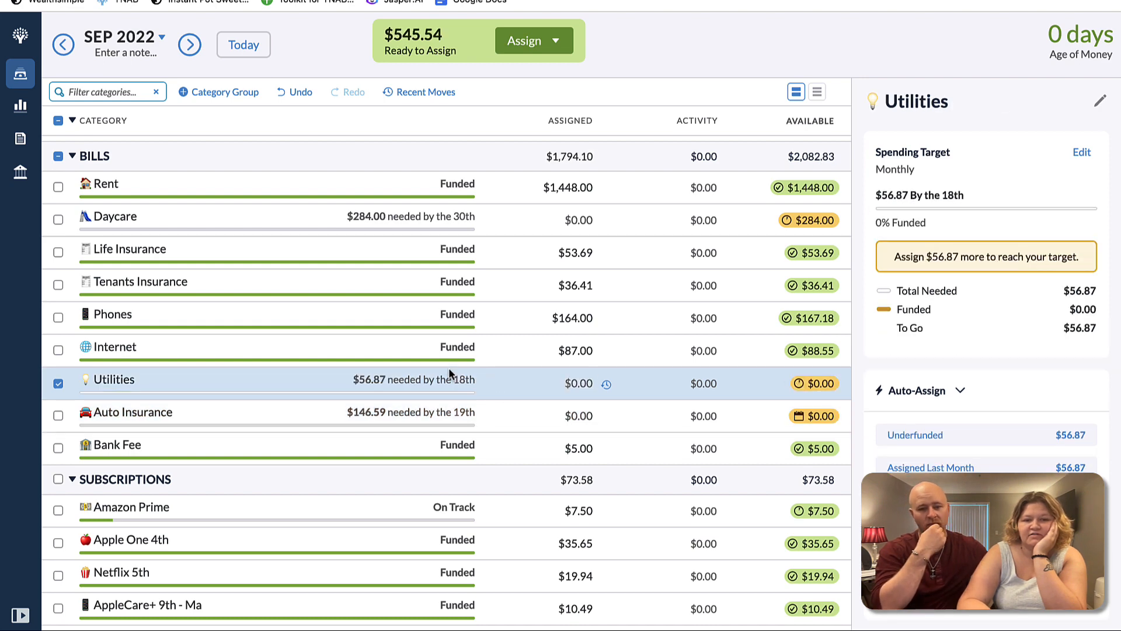
scroll(451, 377, "down", 3)
scroll(451, 377, "down", 5)
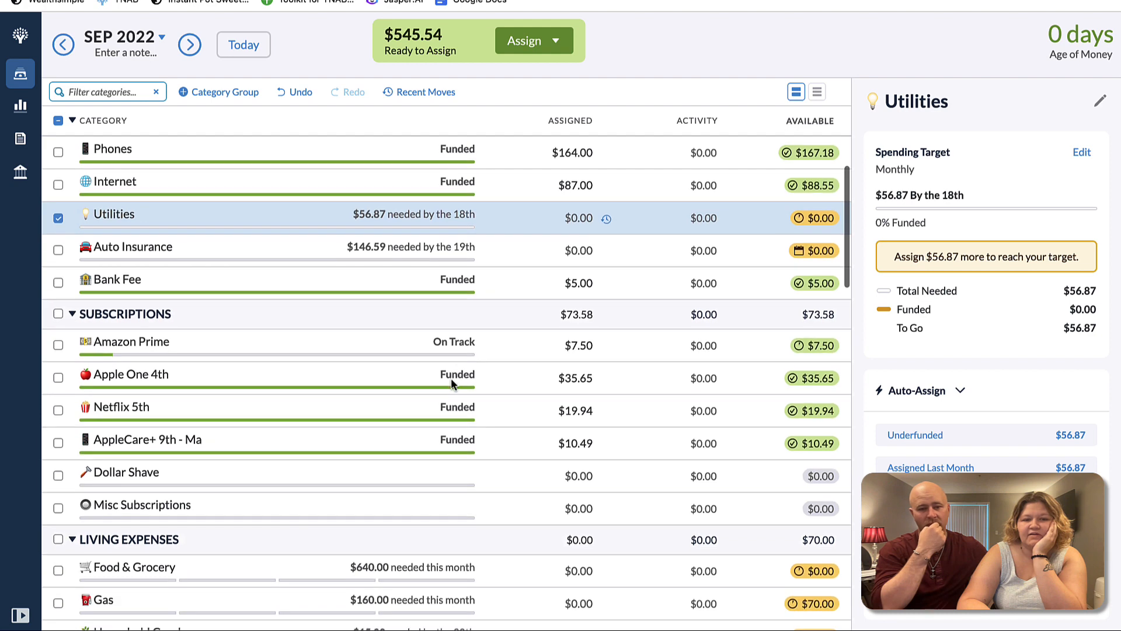
left_click(588, 347)
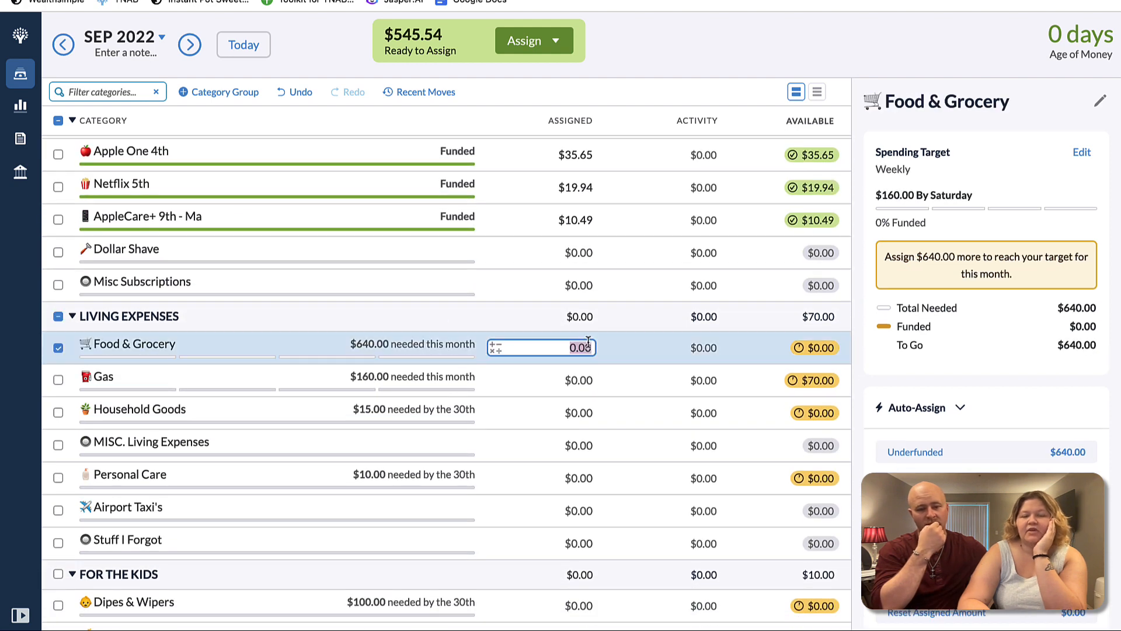
scroll(588, 342, "up", 8)
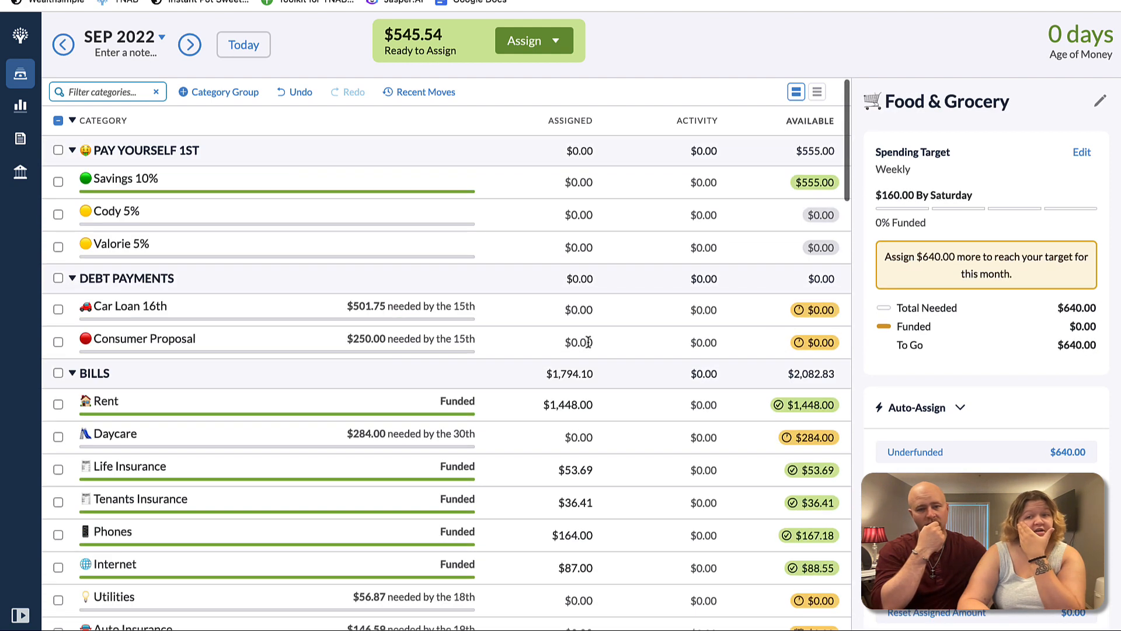
left_click(58, 278)
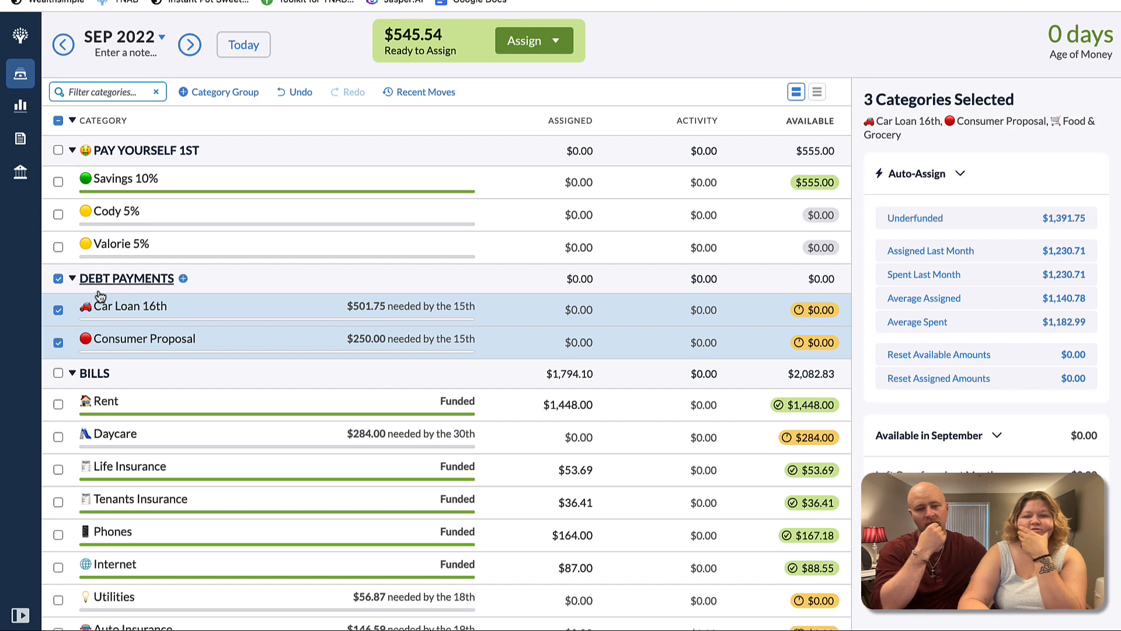
left_click(59, 278)
scroll(272, 392, "down", 10)
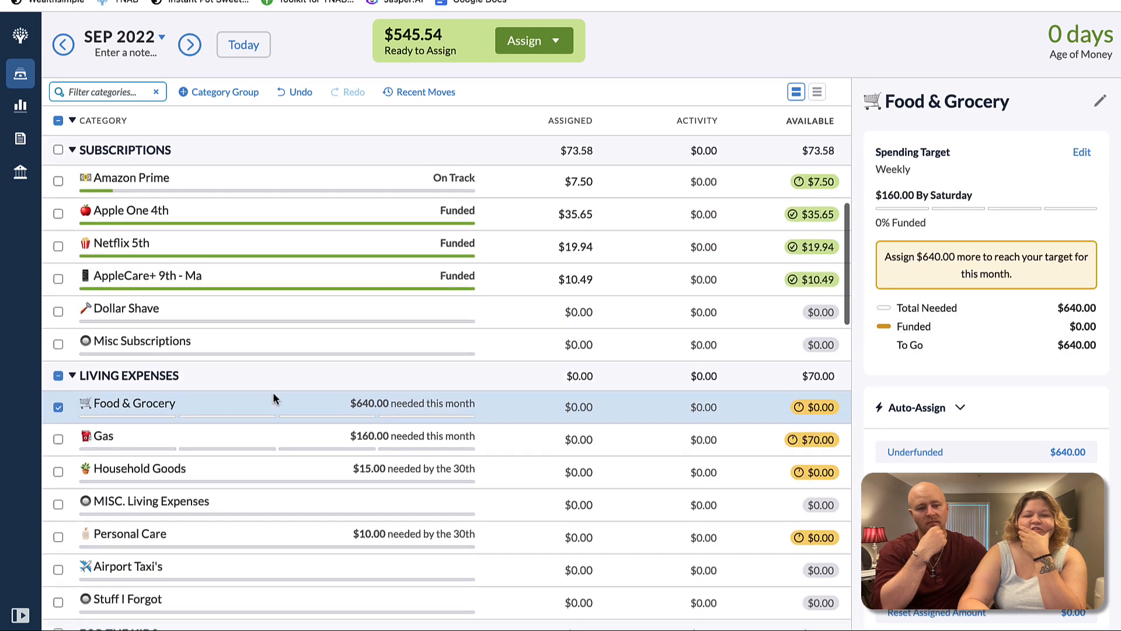
left_click(58, 335)
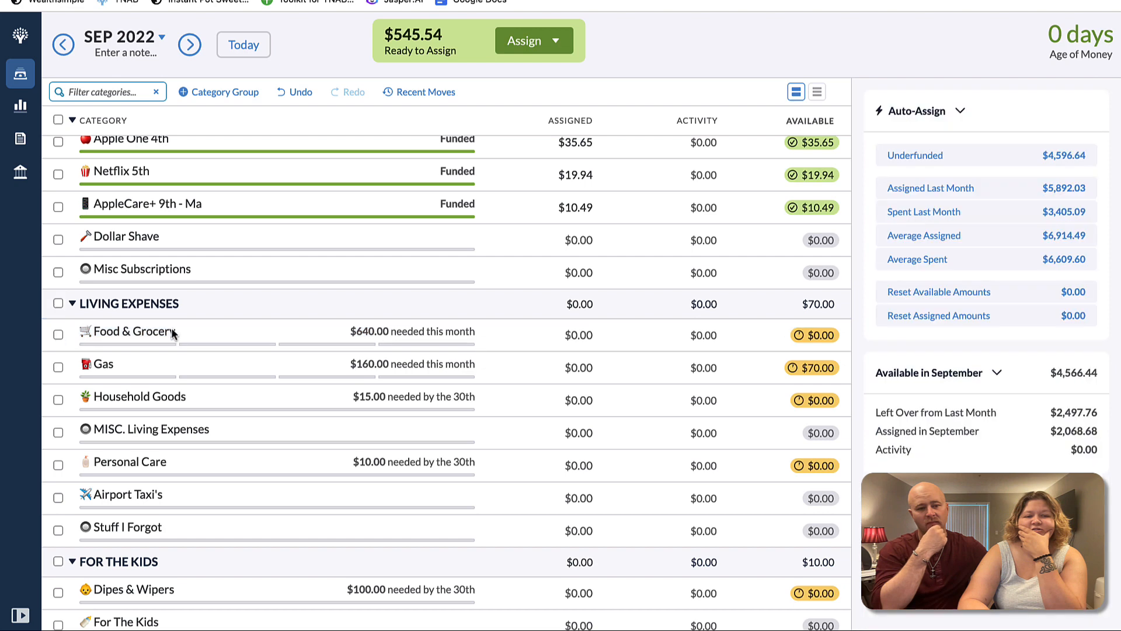
Change the Food & Grocery weekly spending target amount to $200.00 and save the target
left_click(543, 336)
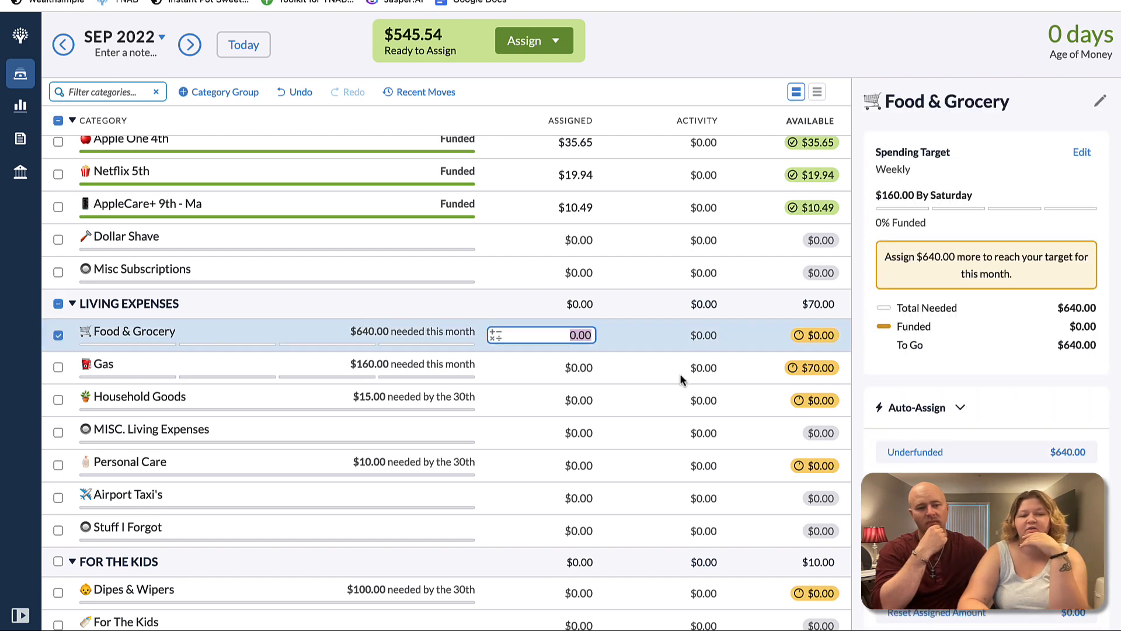
scroll(681, 379, "down", 1)
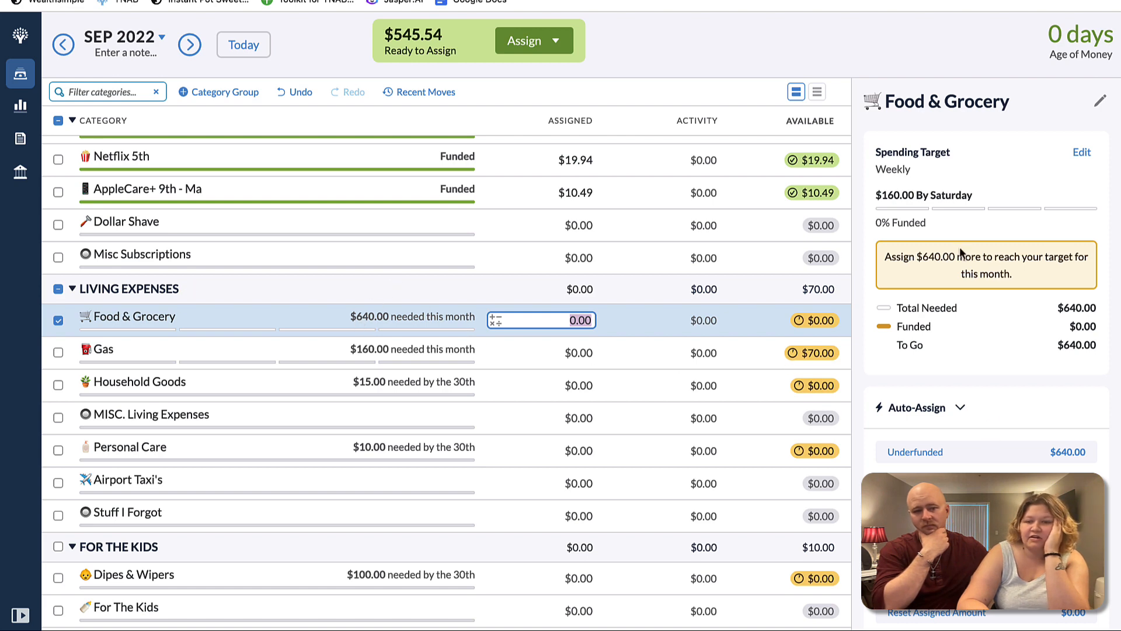
left_click(1081, 153)
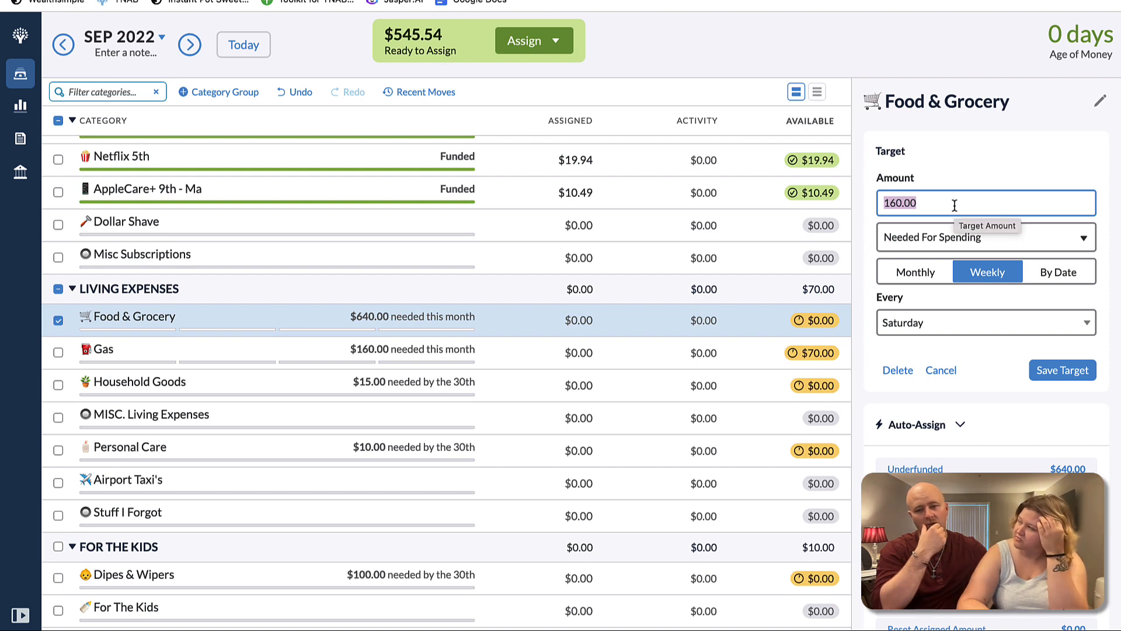
type("2")
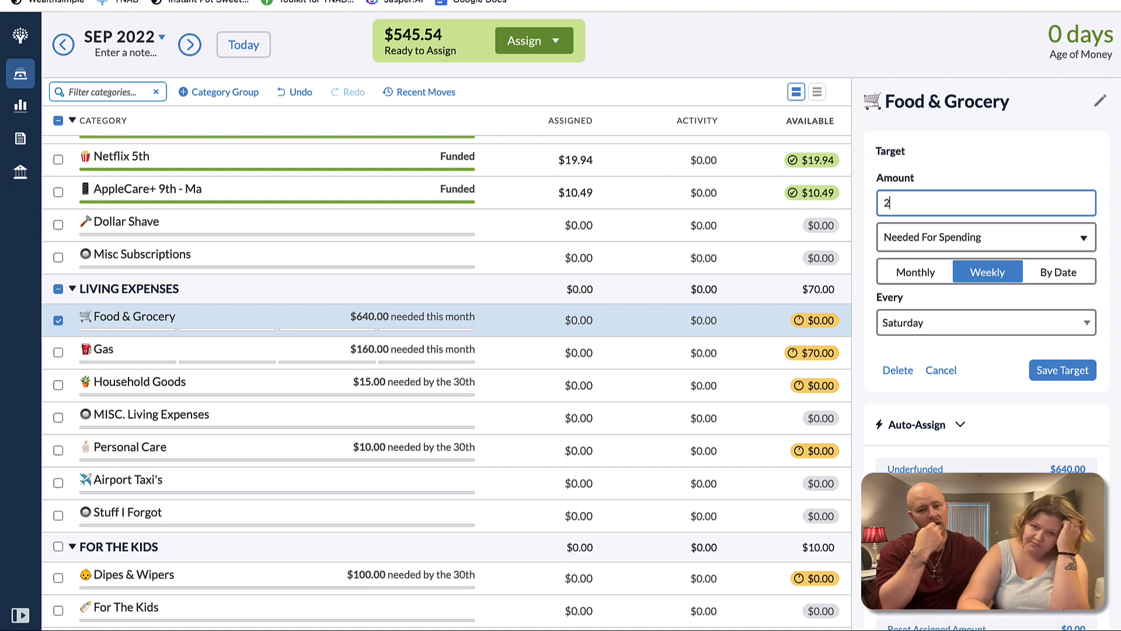
type("00")
left_click(1044, 369)
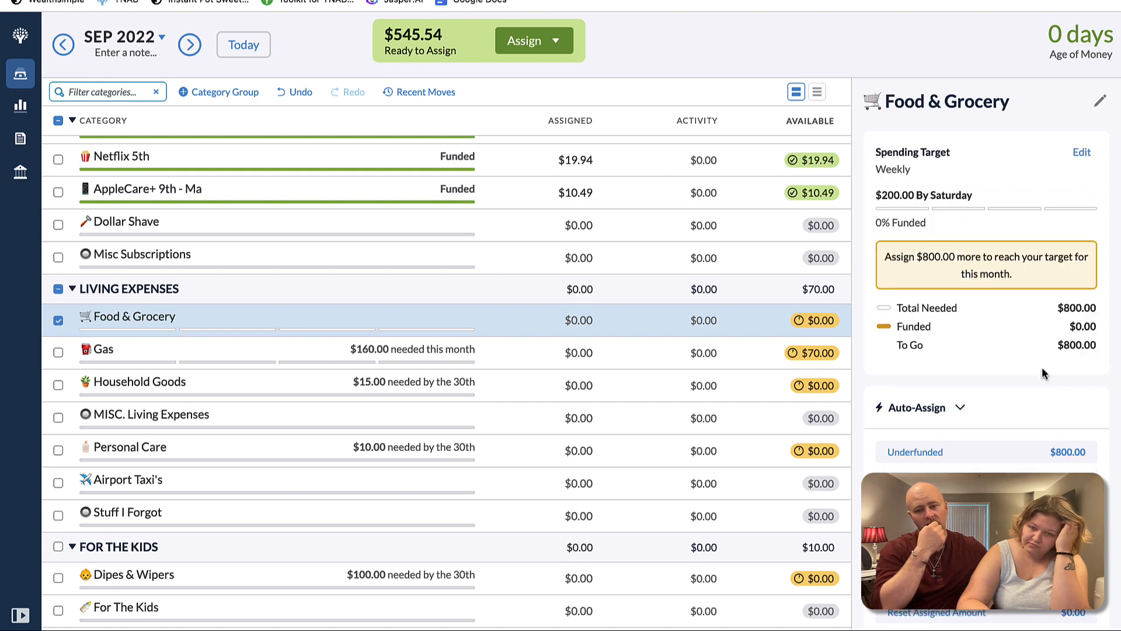
Assign $400.00 to Food & Grocery in Living Expenses for September
left_click(588, 320)
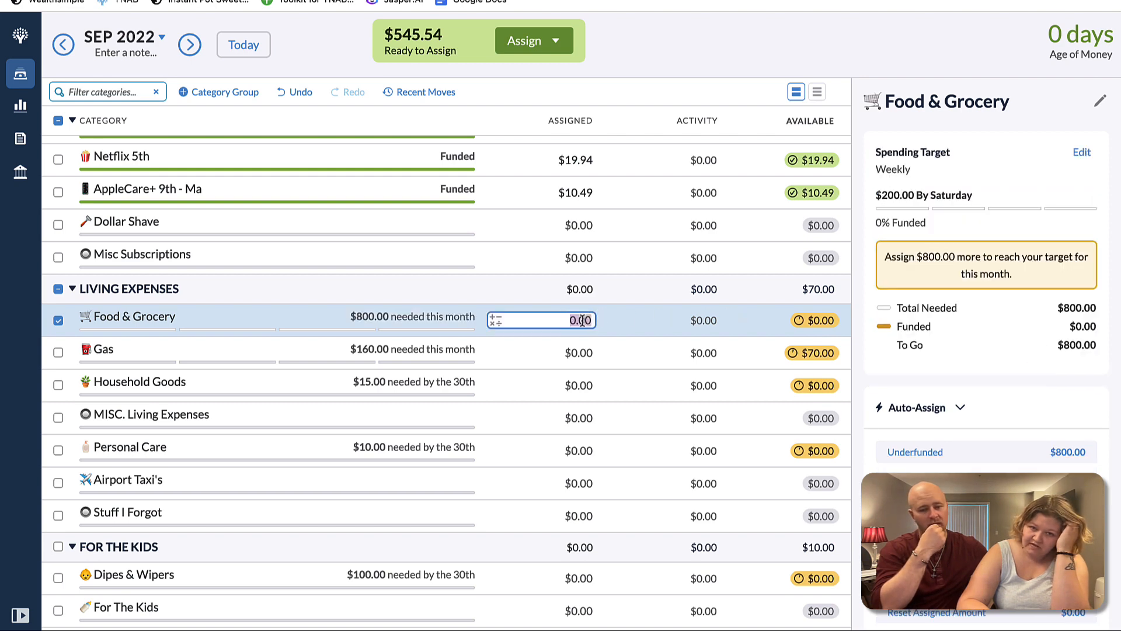
type("400")
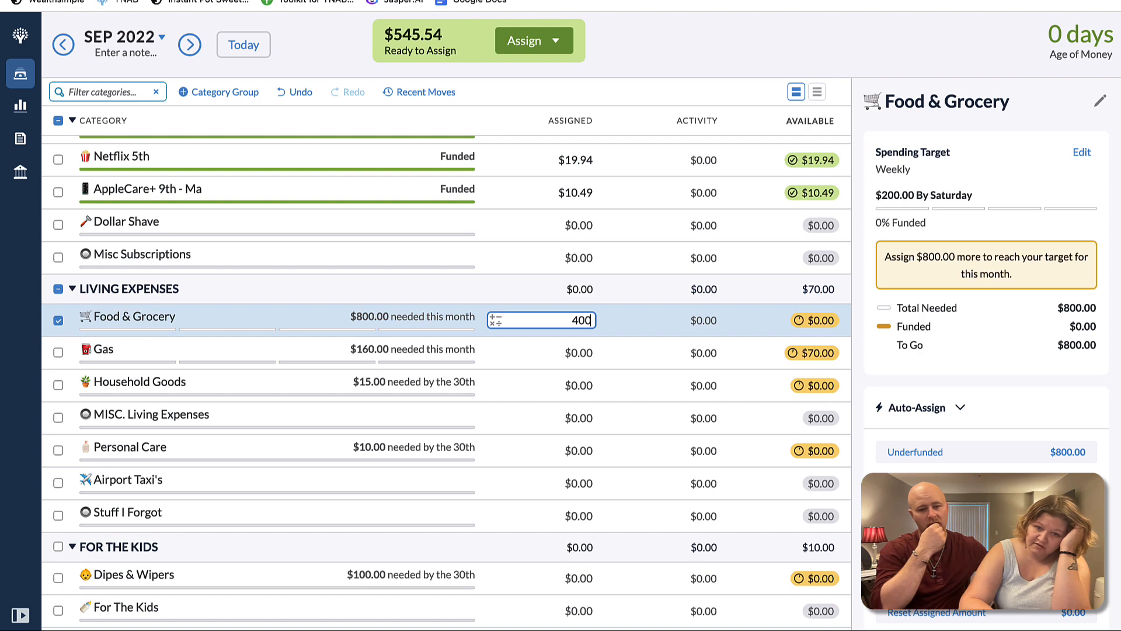
key("Return")
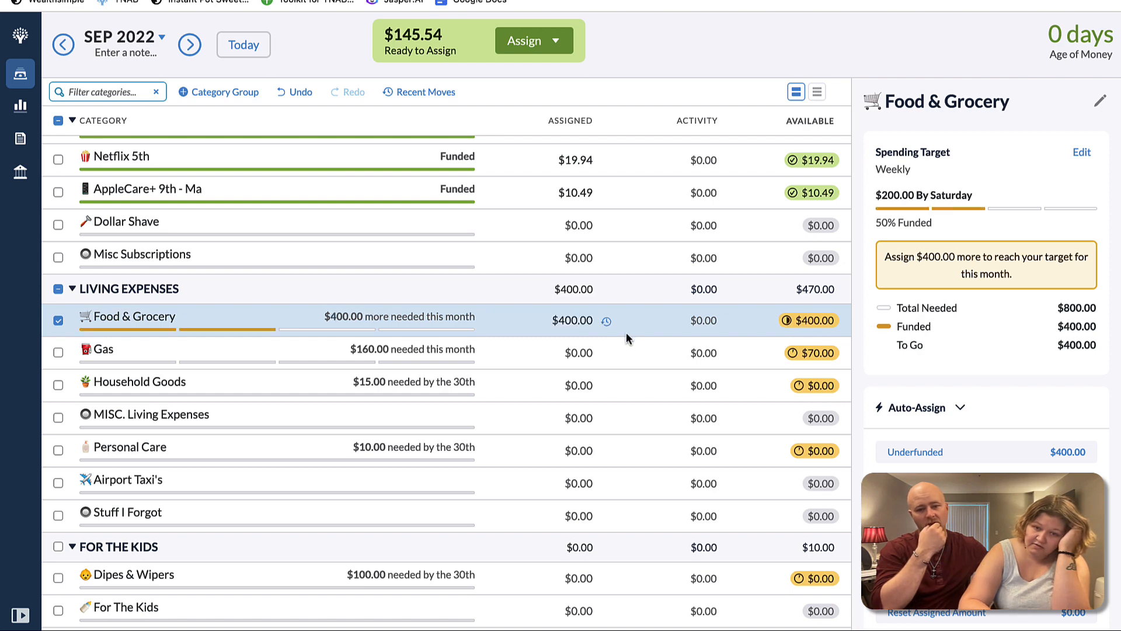
Change the September assigned amount of Food & Grocery to $300.00
left_click(578, 320)
type("3")
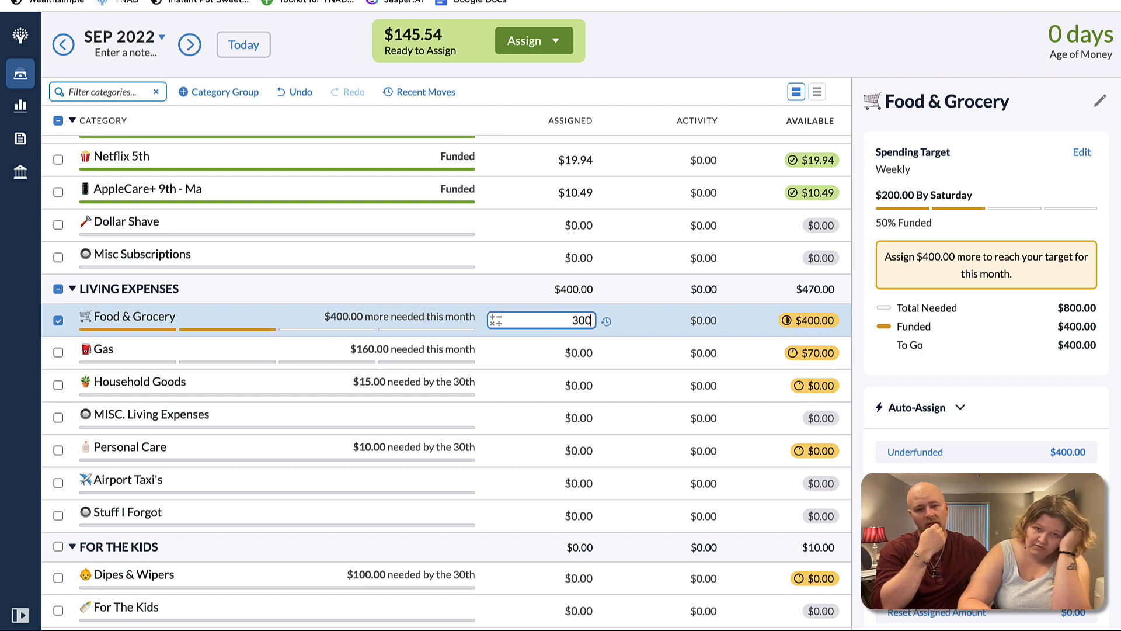
key("Return")
Assign $100.00 to Gas in Living Expenses for September 2022
left_click(534, 350)
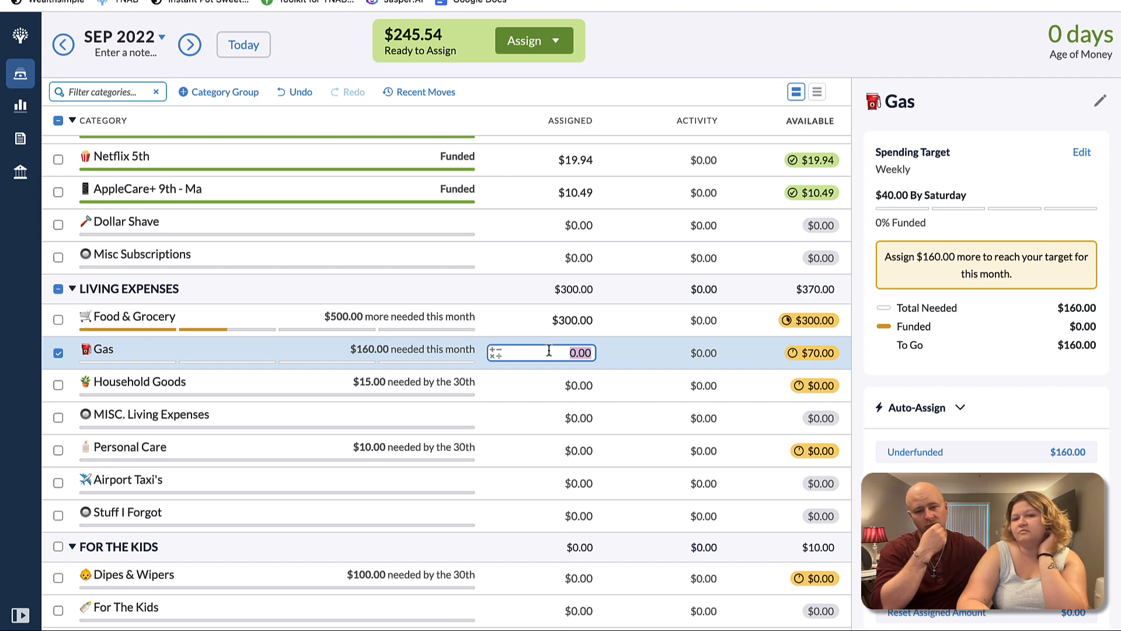
type("100")
key("Return")
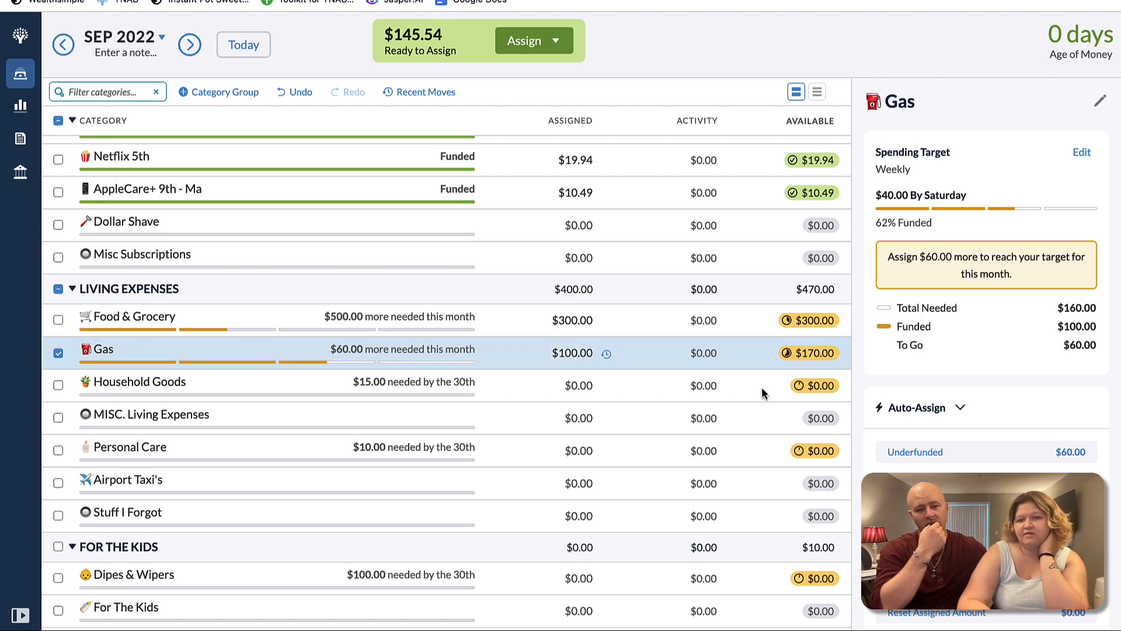
Assign $15.00 to Household Goods and $10.00 to Personal Care in Living Expenses for September
left_click(577, 384)
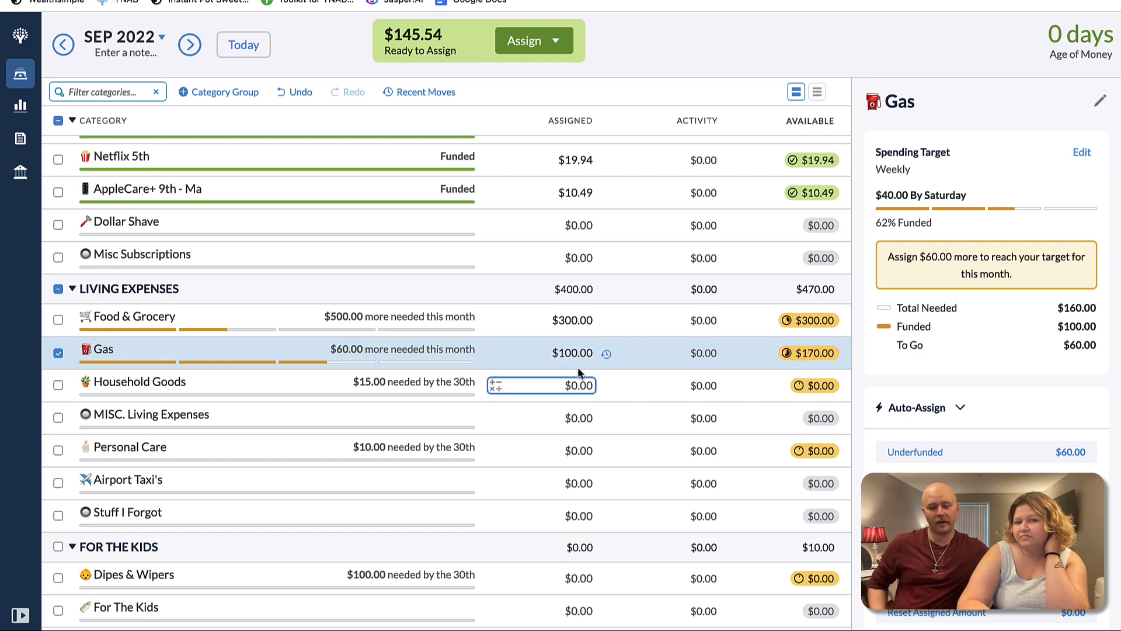
scroll(577, 386, "down", 1)
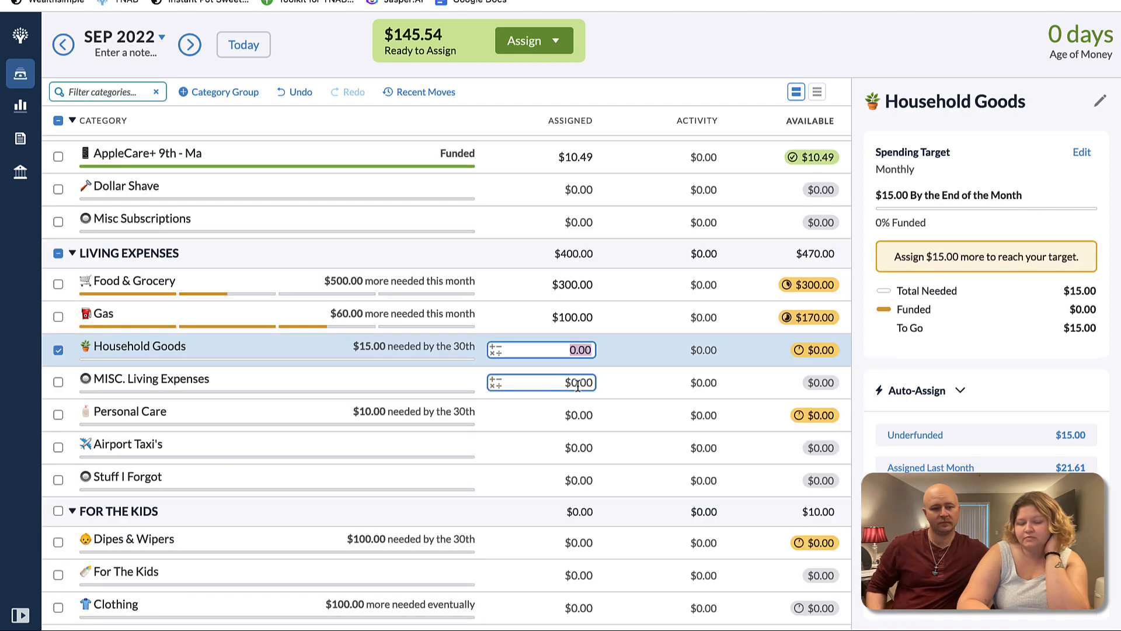
type("15")
left_click(577, 415)
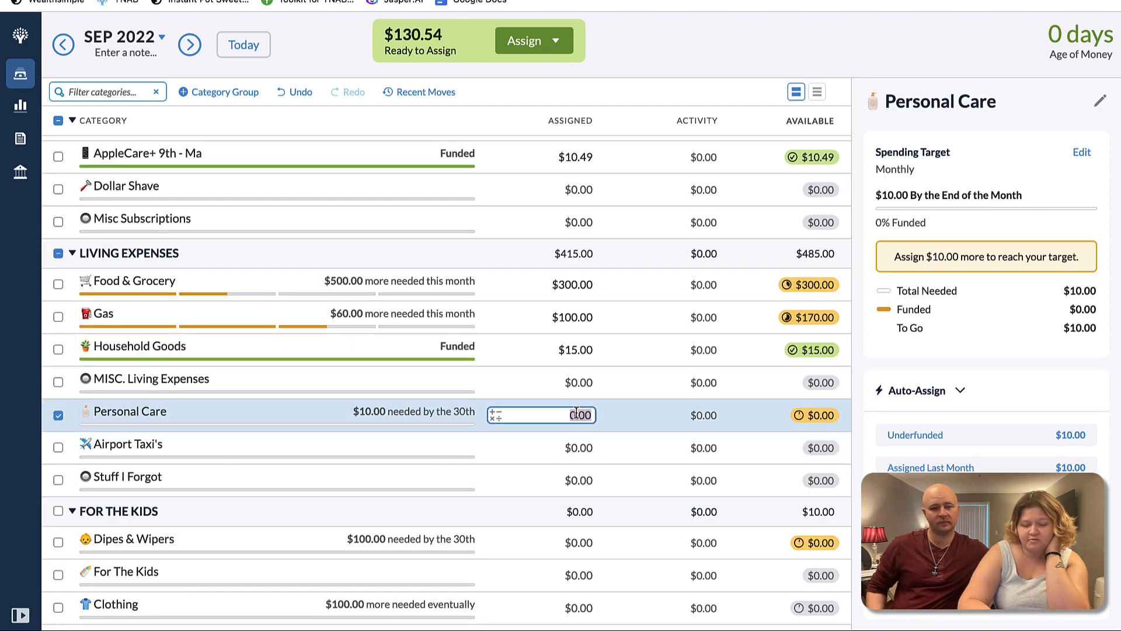
type("10")
key("Return")
Assign $50.00 to Dipes & Wipers and $10.00 to Medical in the For The Kids group for September
scroll(583, 432, "down", 2)
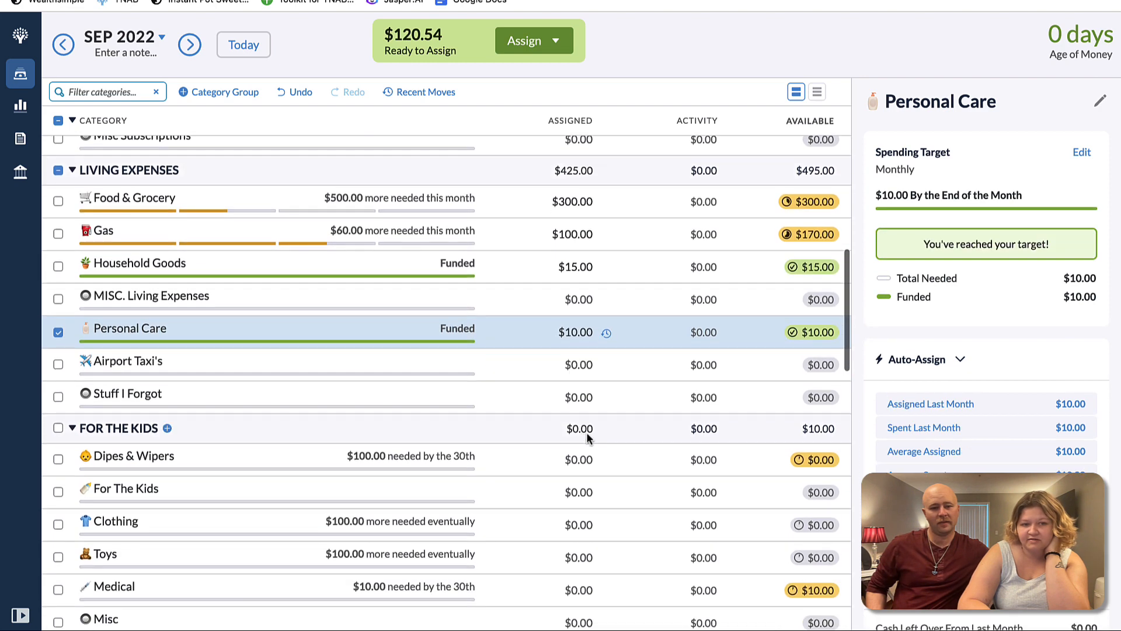
left_click(572, 459)
type("50")
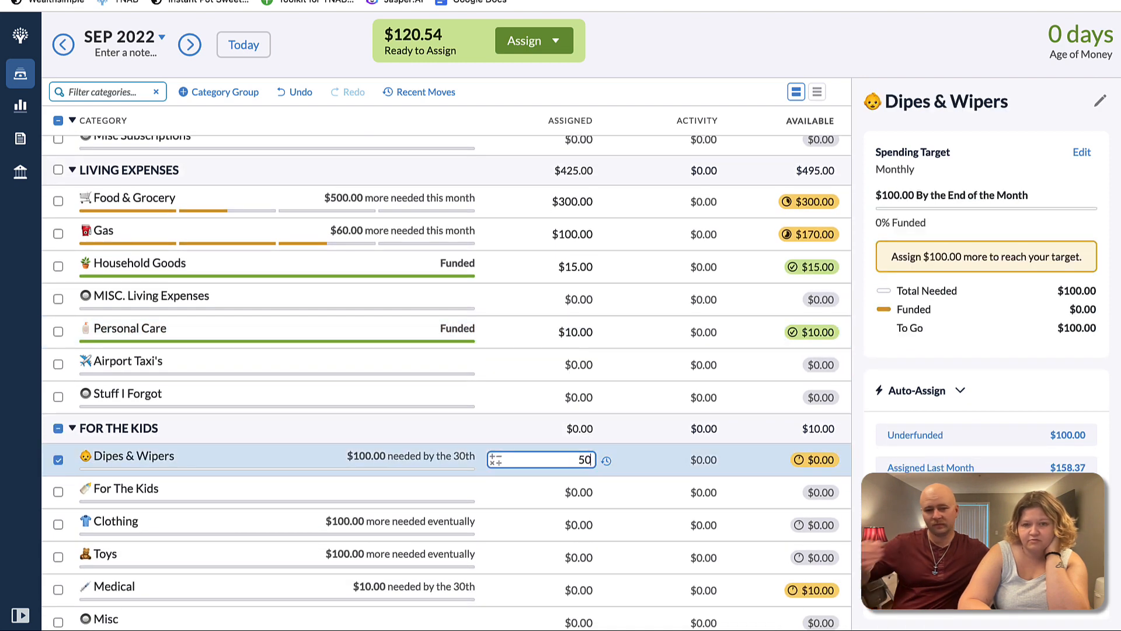
key("Return")
left_click(578, 555)
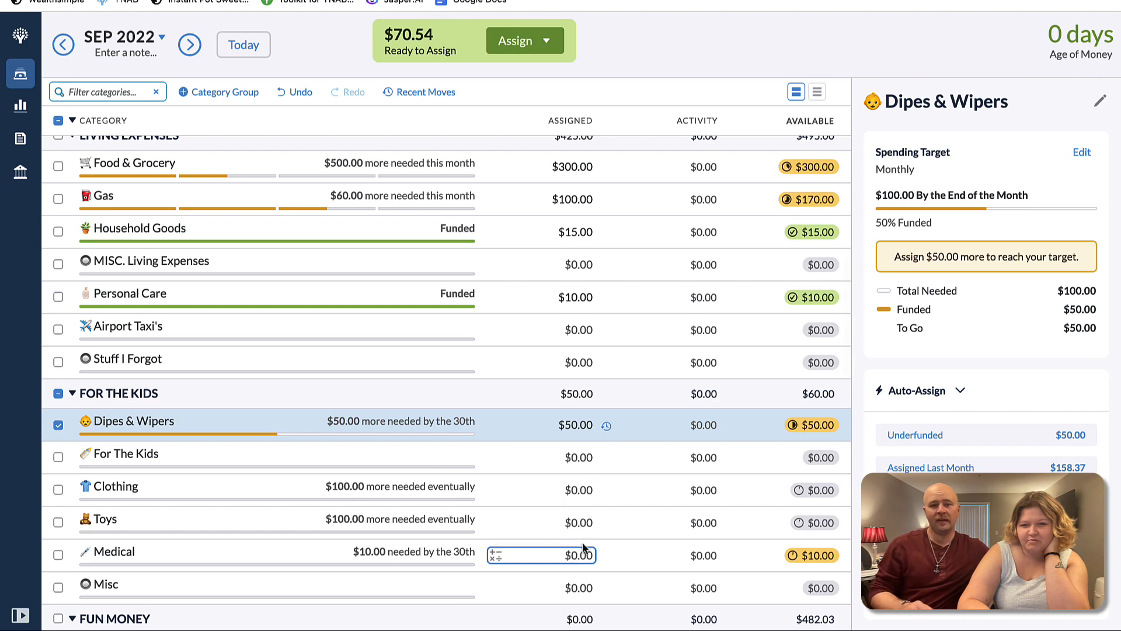
type("10")
key("Return")
Assign $55.00 to Jasper.AI in Life Alchemy Coaching Ltd. for September
scroll(575, 549, "down", 5)
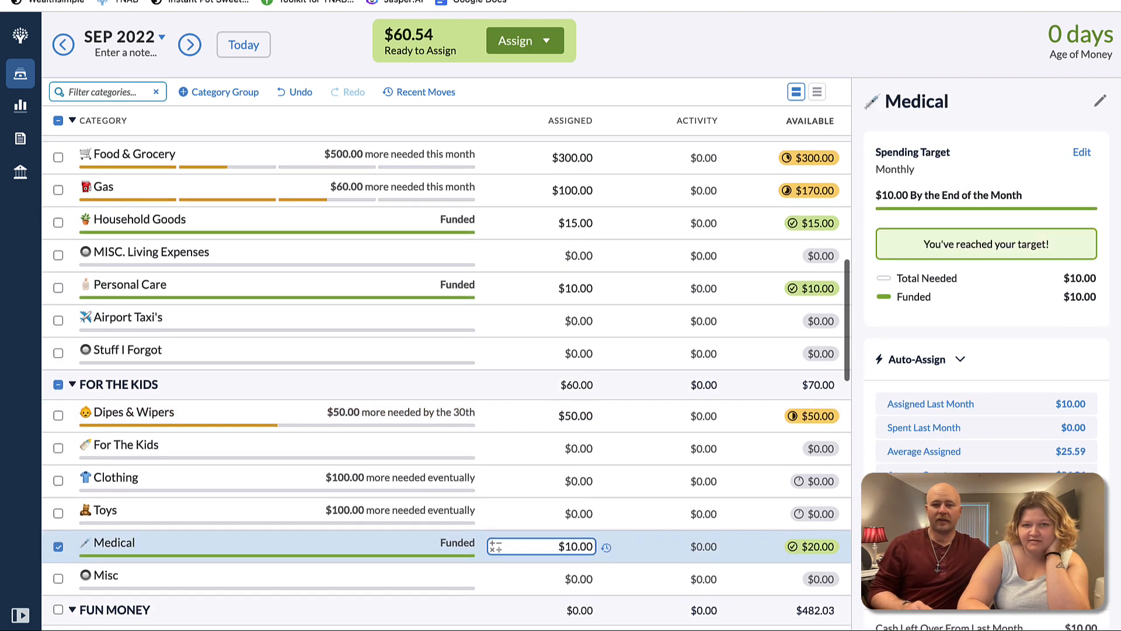
scroll(580, 547, "down", 2)
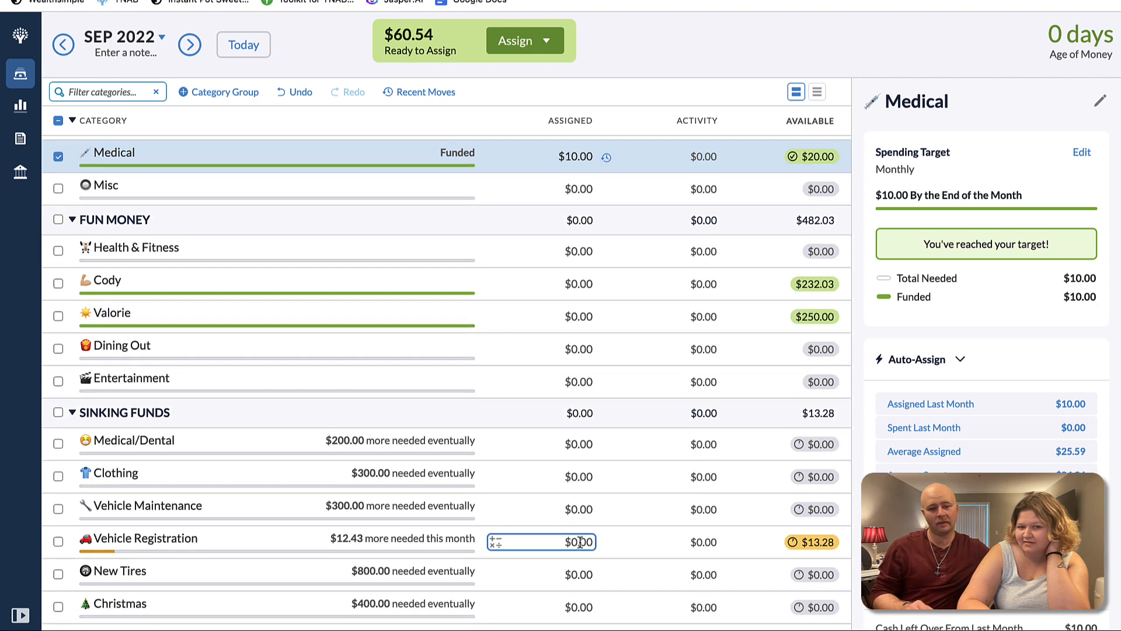
scroll(579, 541, "down", 7)
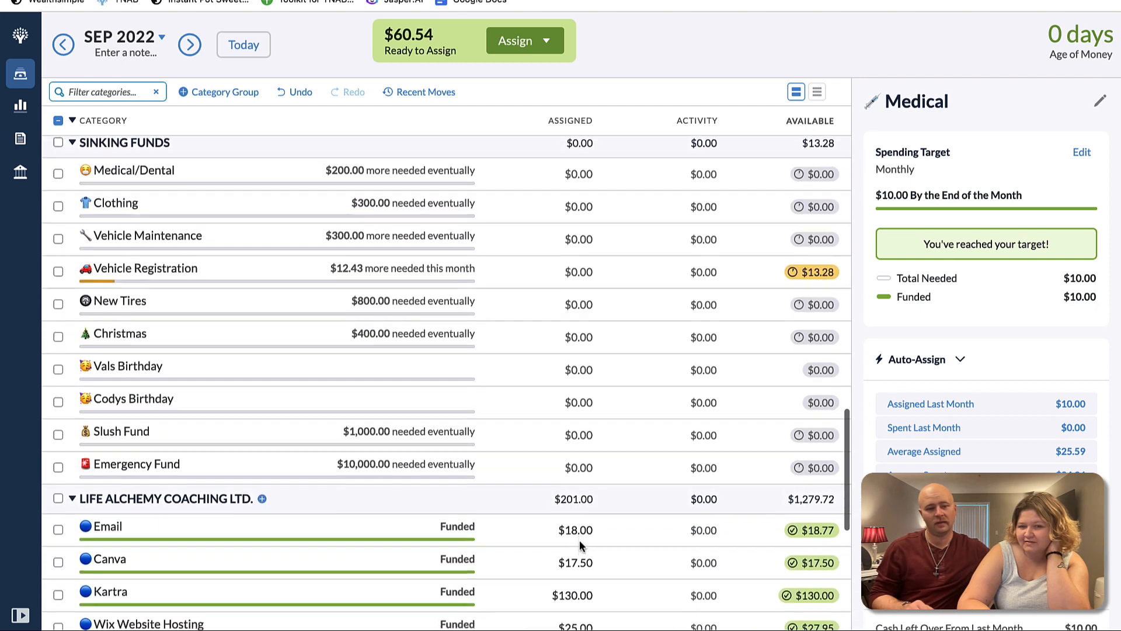
scroll(579, 540, "down", 2)
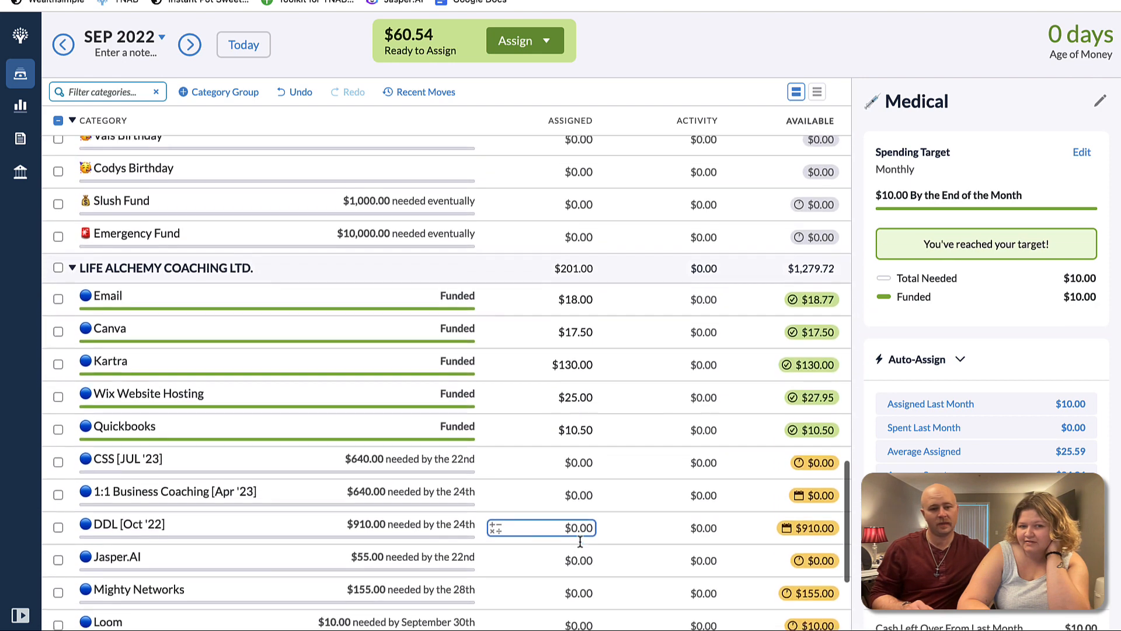
left_click(580, 528)
type("55")
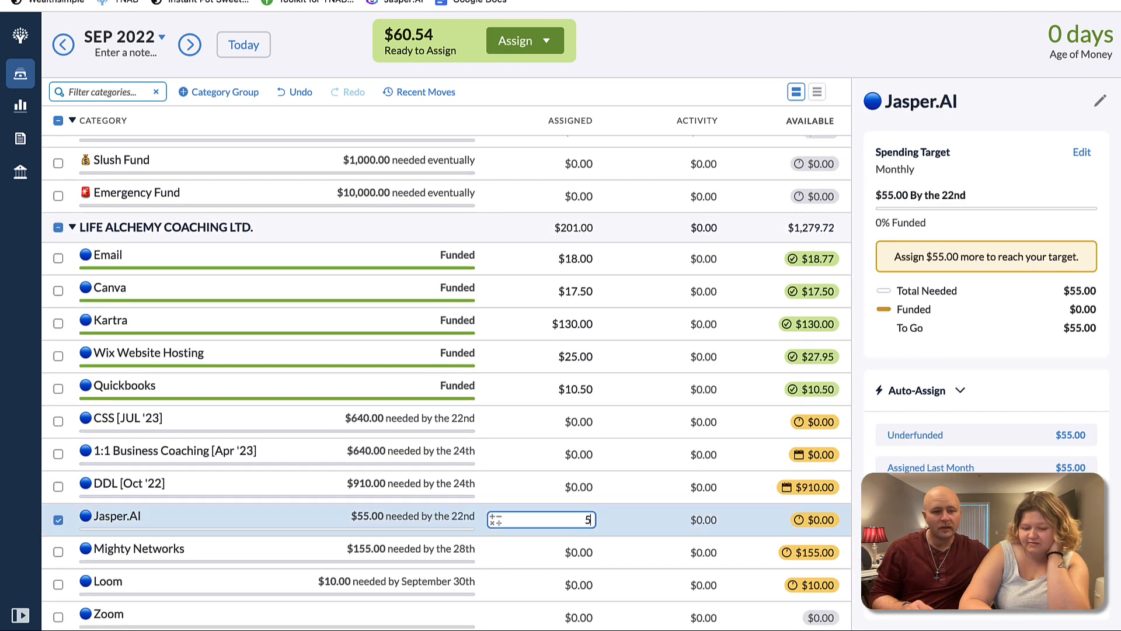
key("Return")
Assign $5.54 to Vehicle Registration in Sinking Funds for September and deselect the category
scroll(580, 529, "up", 10)
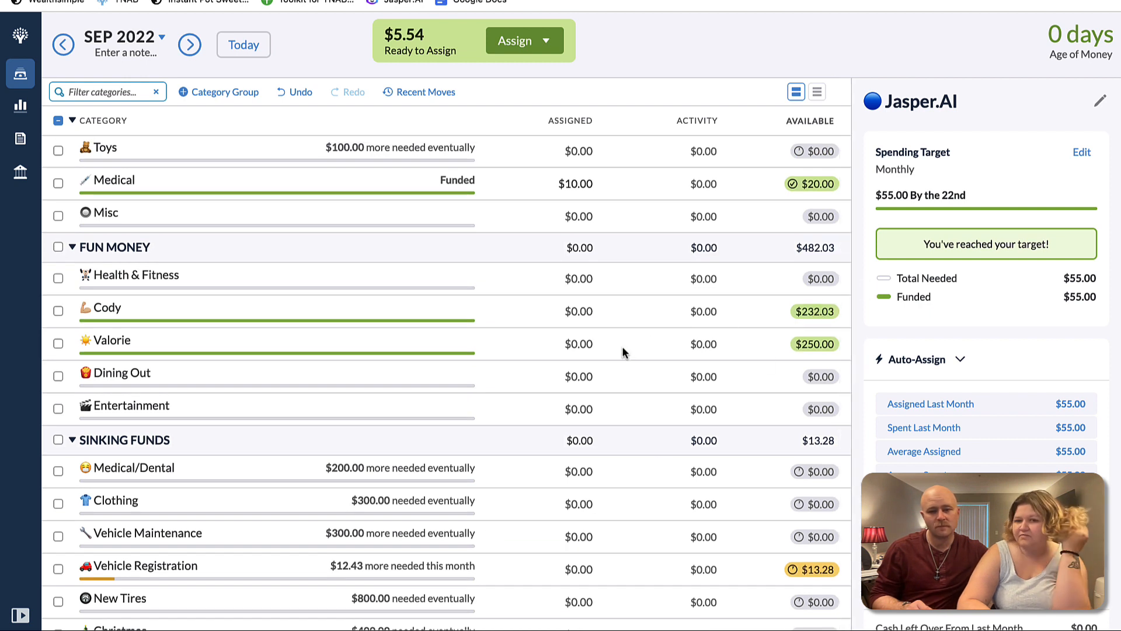
left_click(545, 565)
type("5.54")
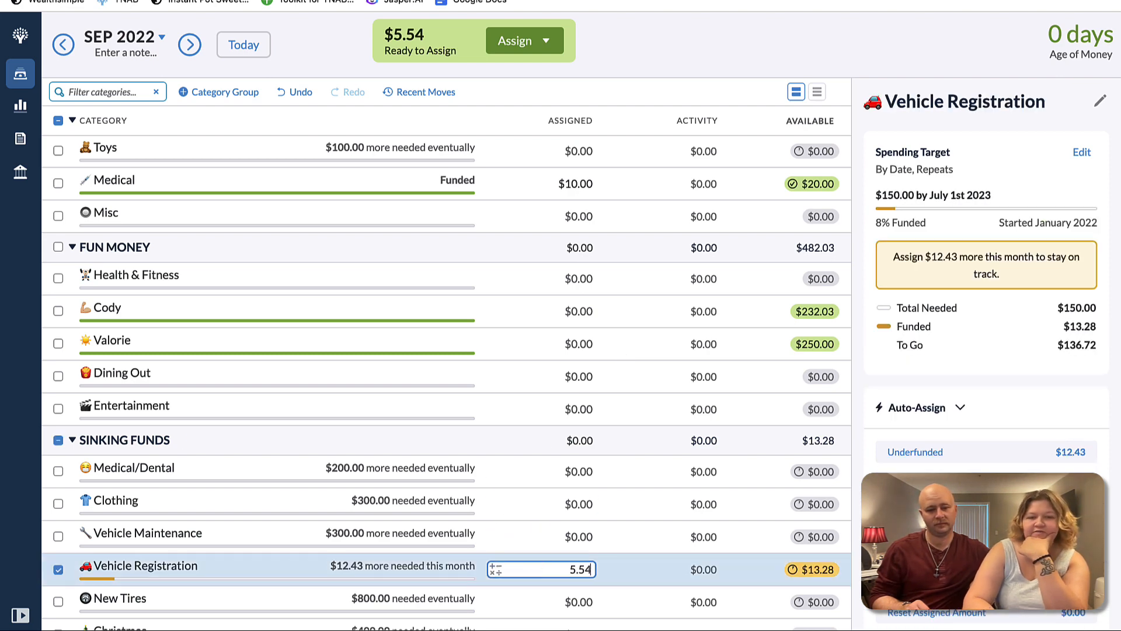
key("Return")
left_click(58, 569)
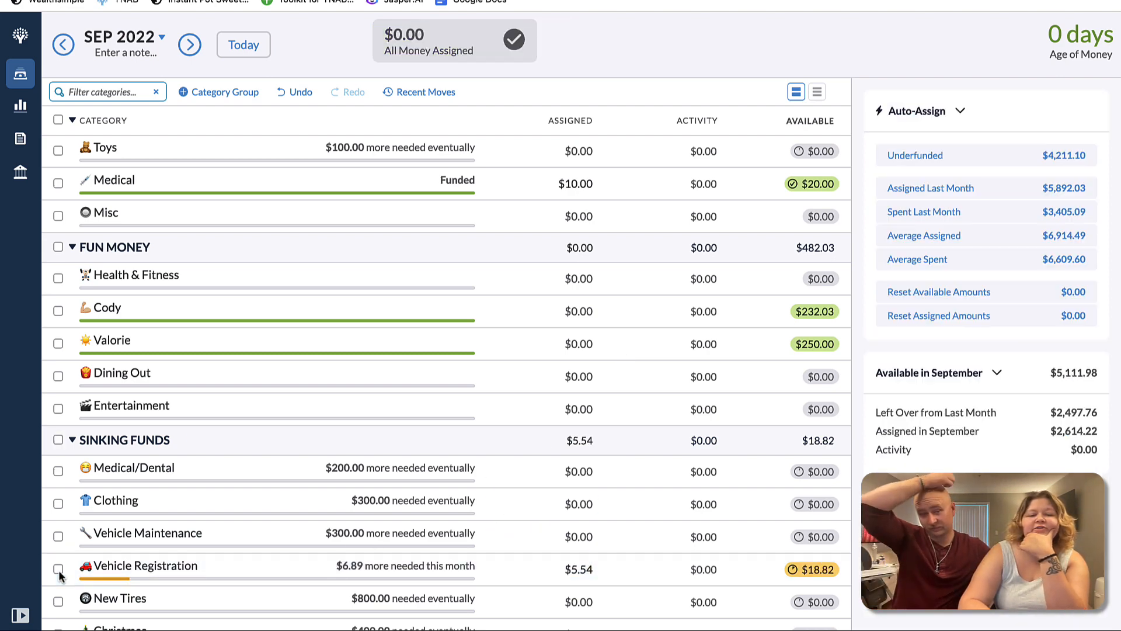
Set the August 2022 assigned amount of Savings 10% in Pay Yourself 1st to $0.00
left_click(66, 46)
scroll(494, 324, "up", 12)
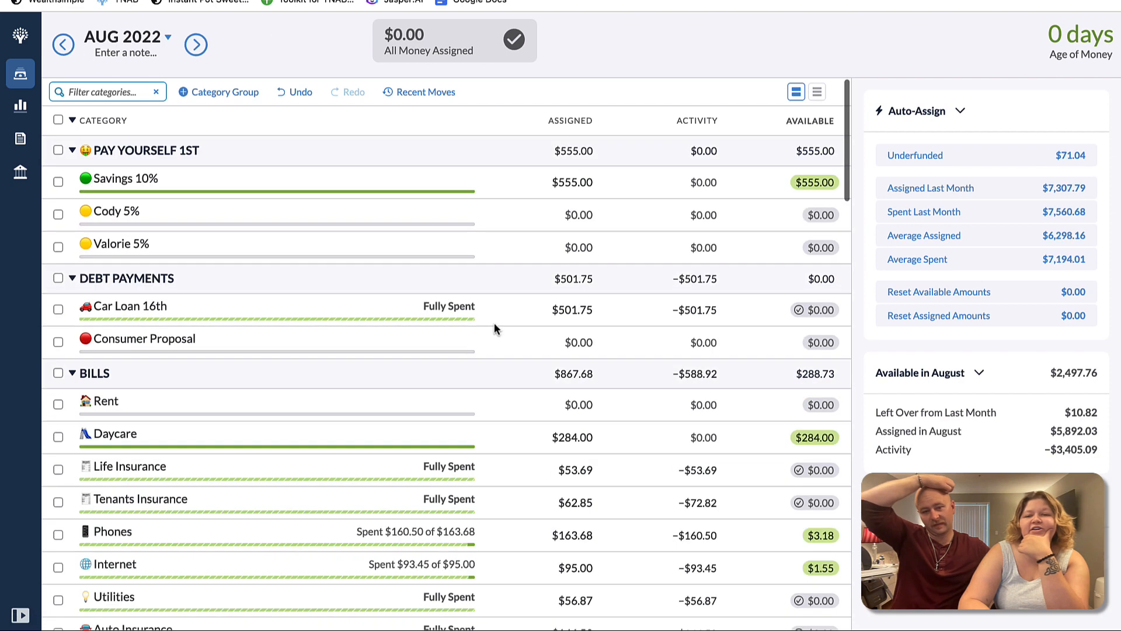
left_click(598, 181)
type("0")
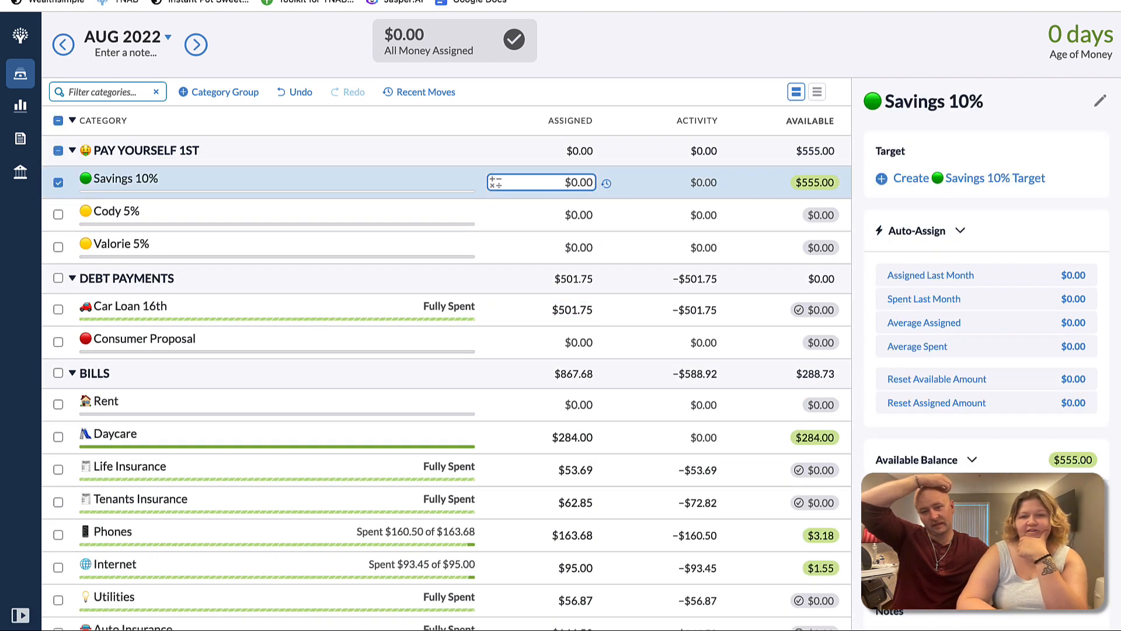
left_click(564, 246)
Look over the August Living Expenses categories and undo the last Savings 10% change
scroll(564, 240, "down", 3)
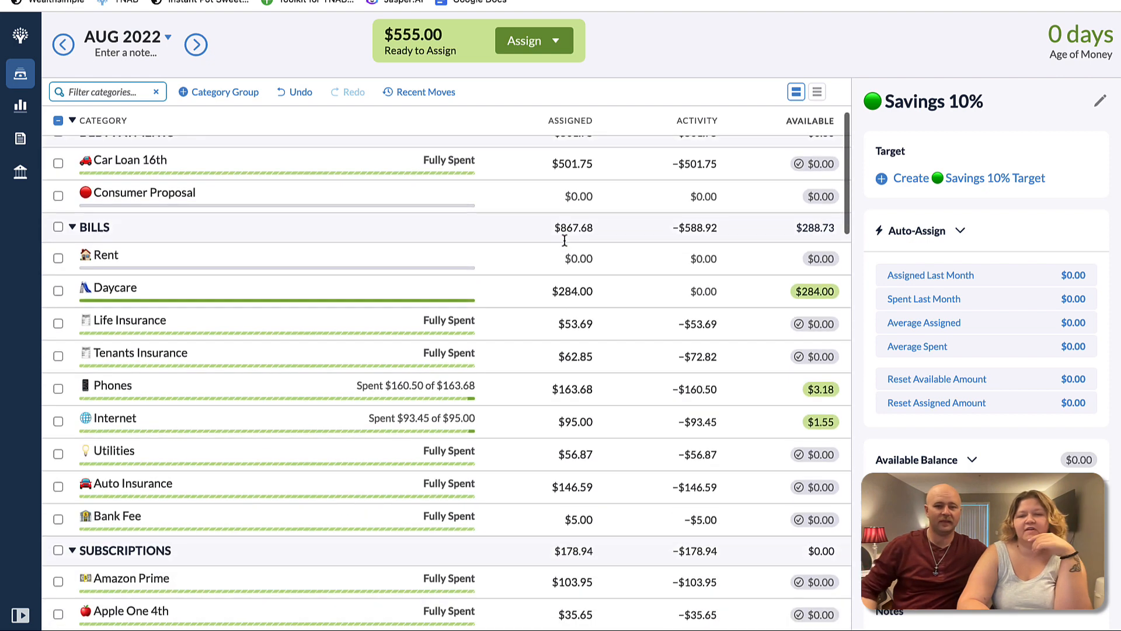
scroll(564, 241, "down", 8)
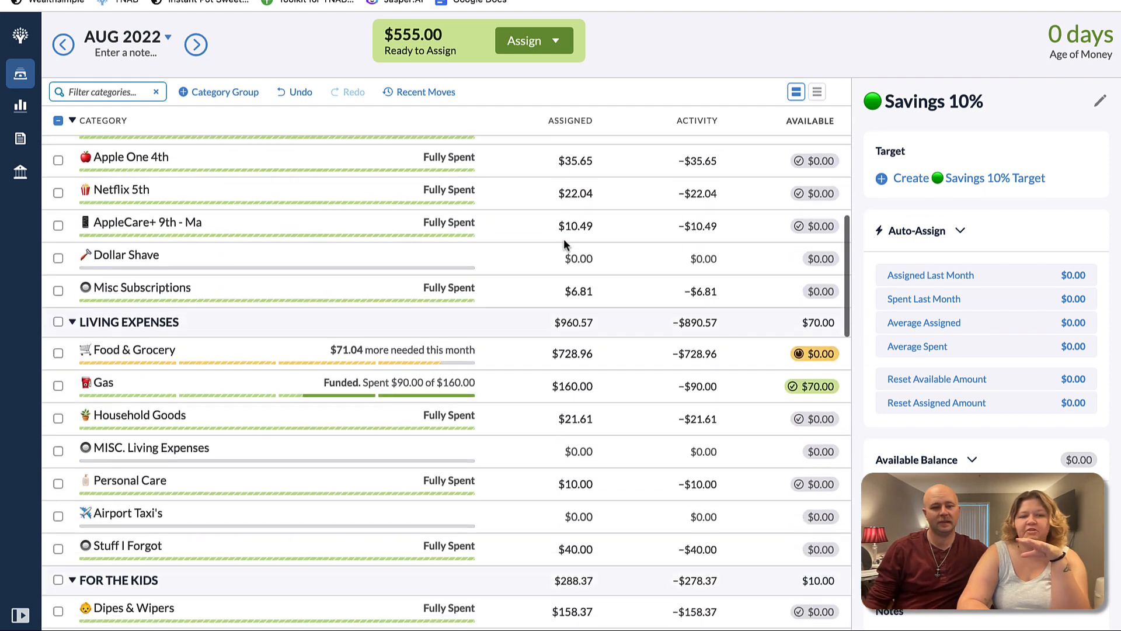
scroll(564, 246, "down", 1)
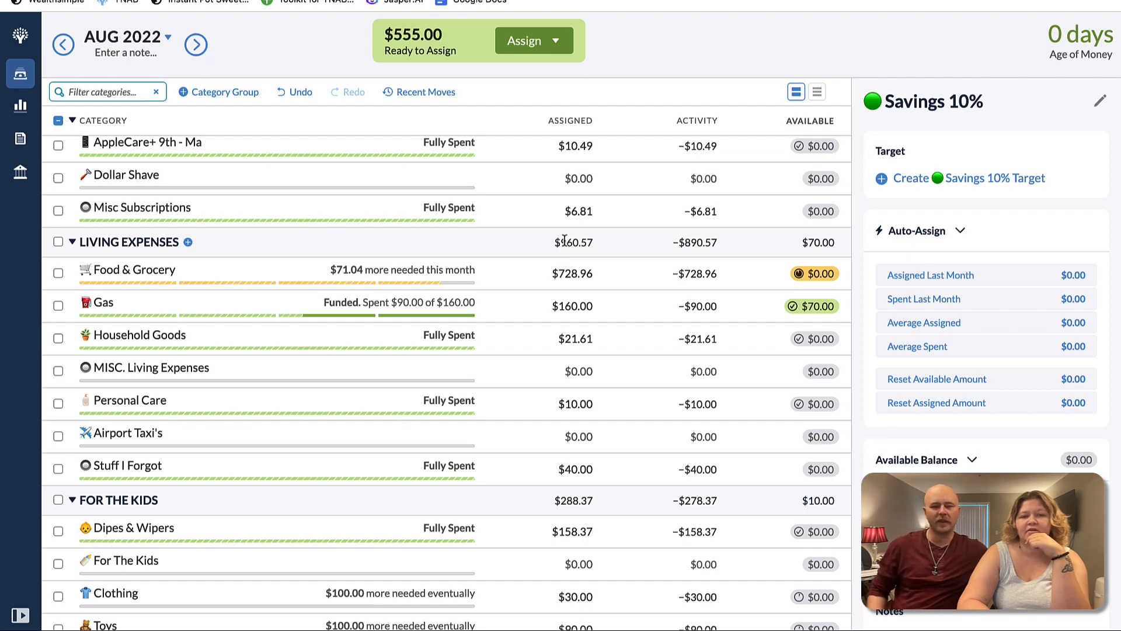
left_click(295, 92)
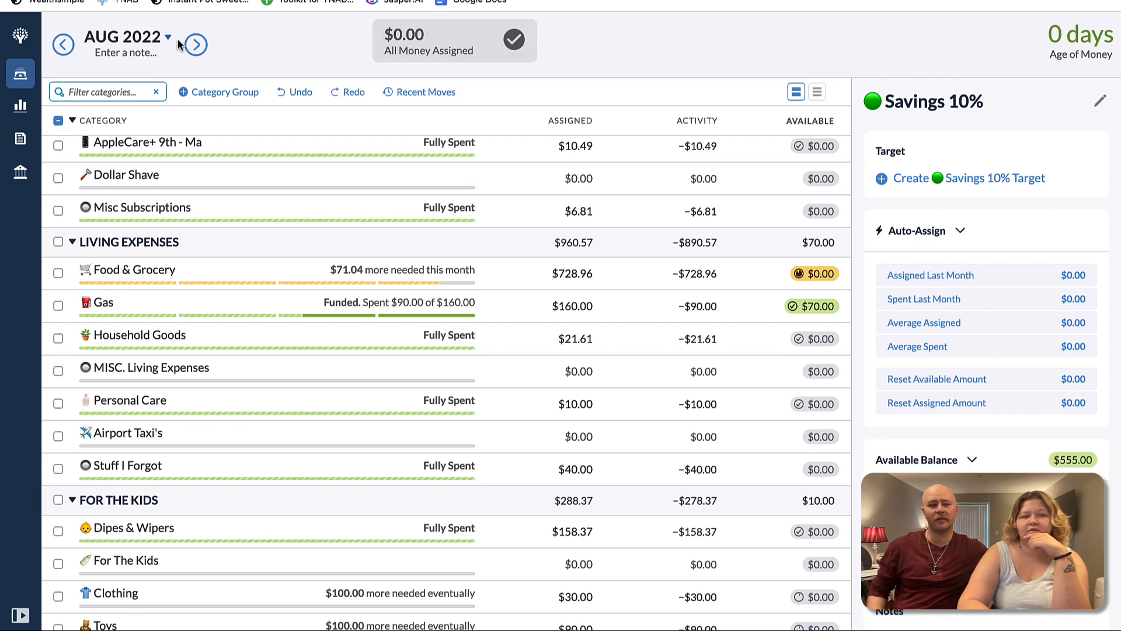
Examine the July 2022 assigned and spent amounts for Living Expenses, including Household Goods and Personal Care
left_click(63, 44)
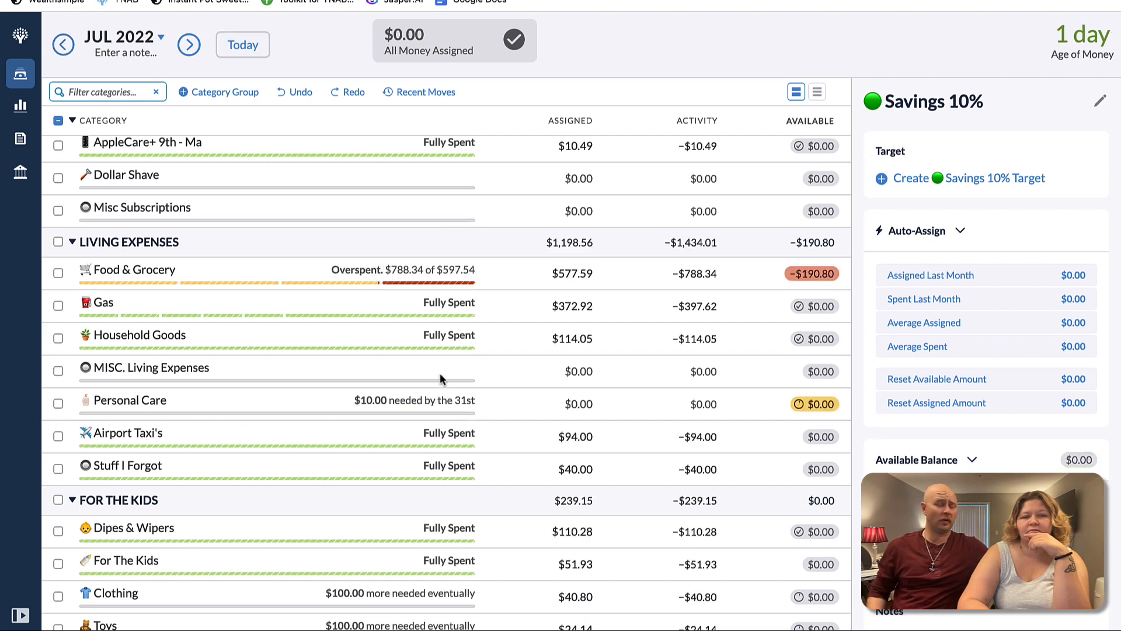
left_click(544, 404)
left_click(572, 339)
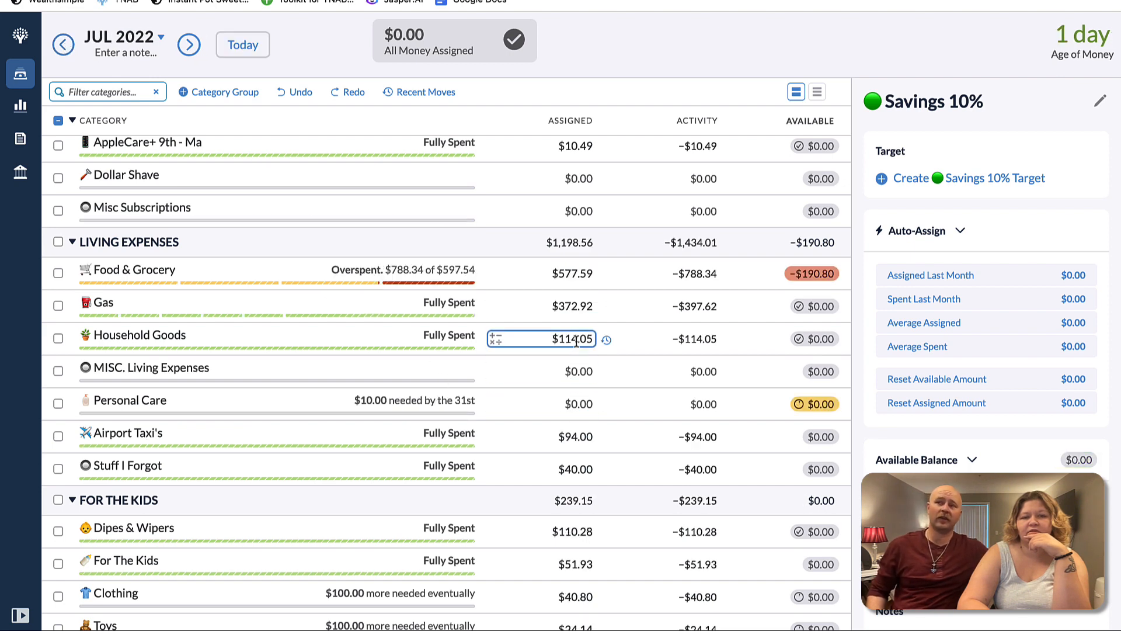
left_click(575, 371)
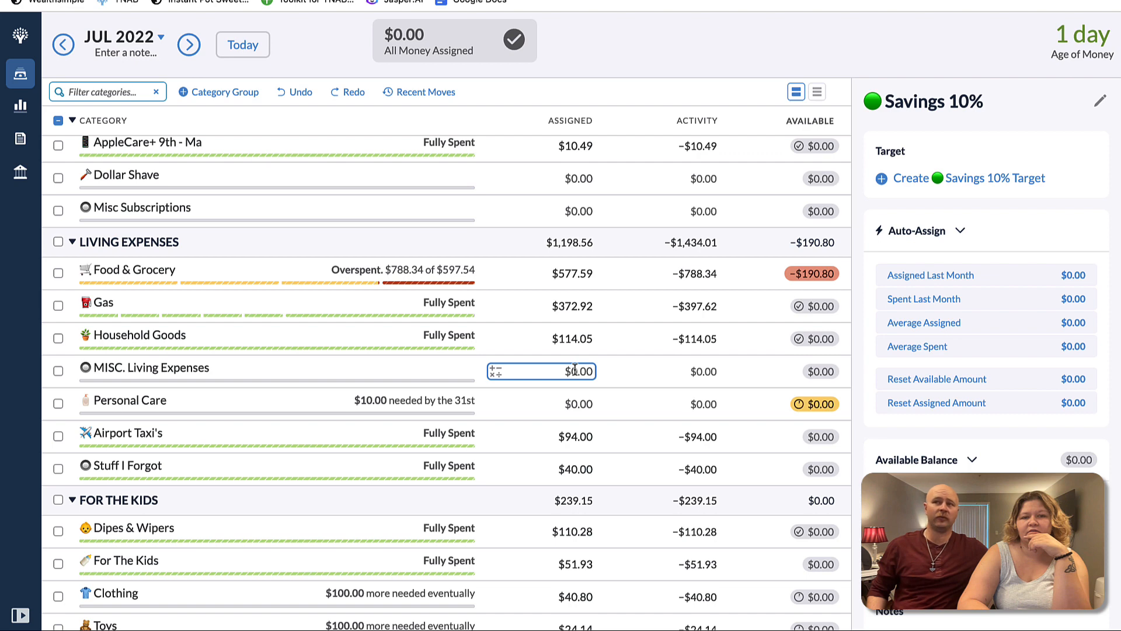
Set the September 2022 assigned amounts of Household Goods and Personal Care in Living Expenses to $0.00
left_click(189, 47)
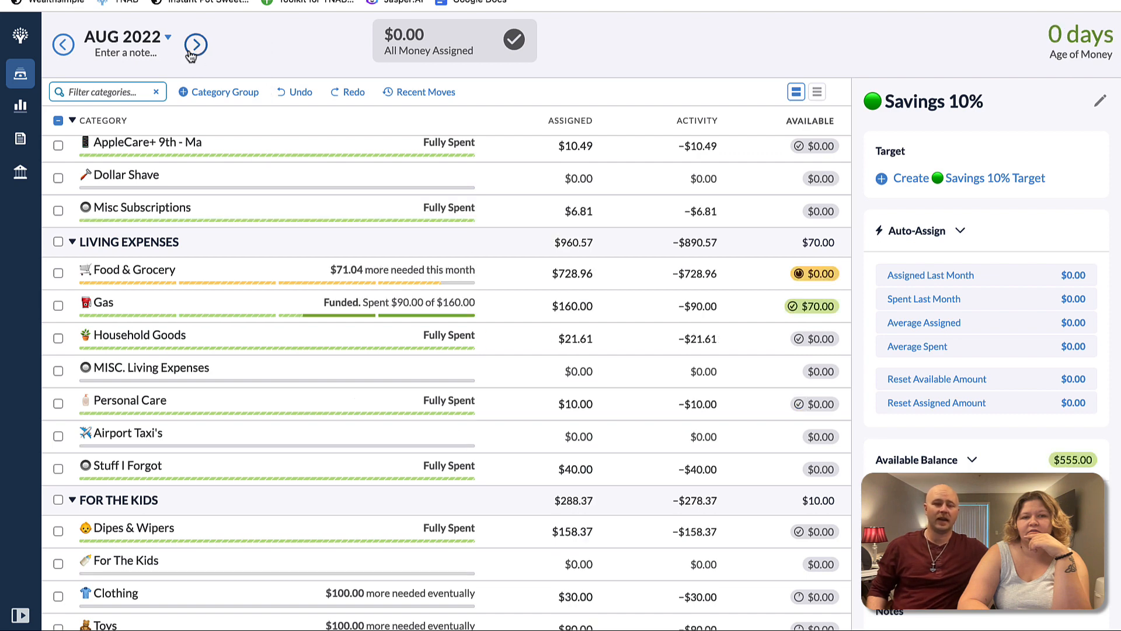
left_click(189, 47)
left_click(579, 338)
left_click(580, 338)
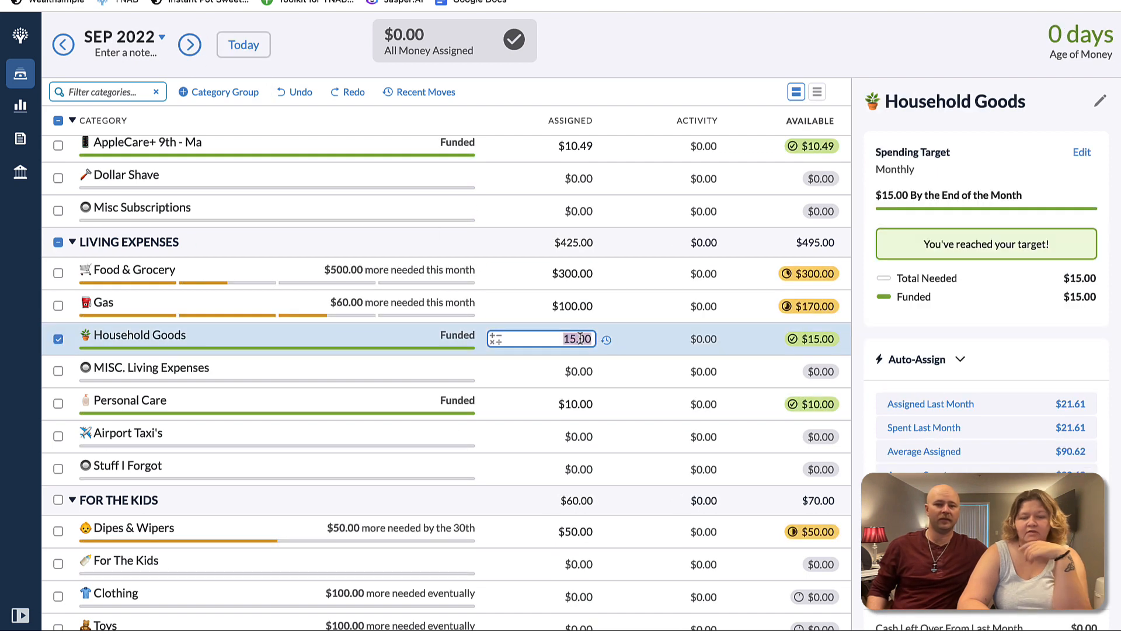
type("0")
left_click(579, 403)
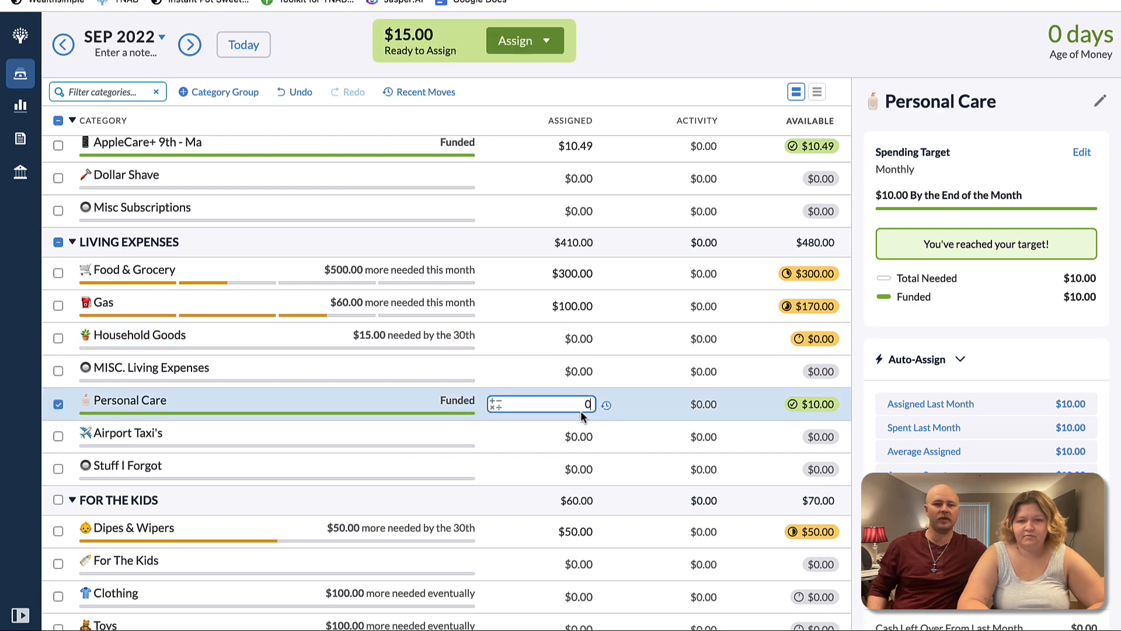
type("0")
Set the September assigned amounts of Medical in For The Kids and Vehicle Registration in Sinking Funds to $0.00
scroll(584, 420, "down", 3)
left_click(565, 445)
scroll(565, 445, "down", 5)
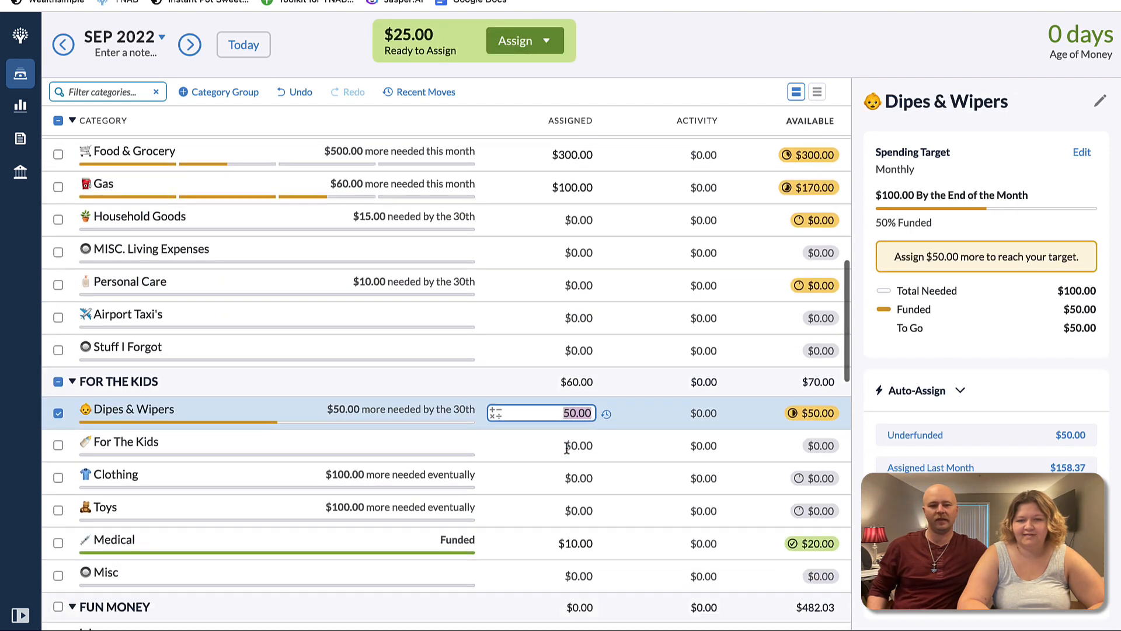
left_click(578, 322)
type("0")
scroll(543, 322, "down", 5)
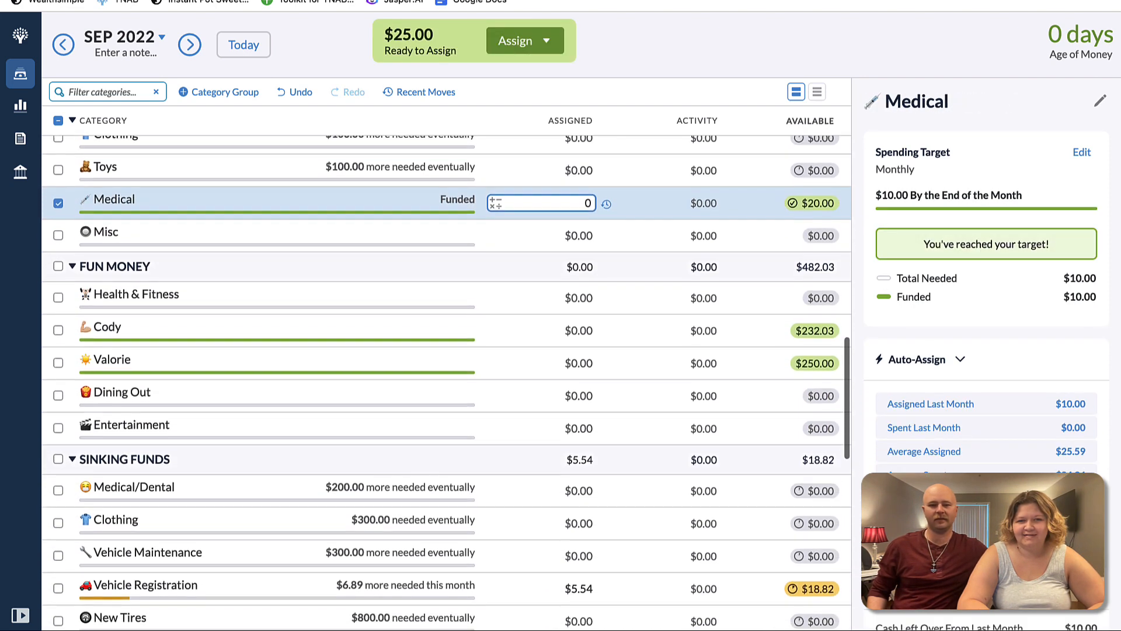
left_click(543, 418)
type("0")
Set the September assigned amount of Jasper.AI in Life Alchemy Coaching Ltd. to $0.00 and return to the August 2022 budget
scroll(579, 444, "down", 7)
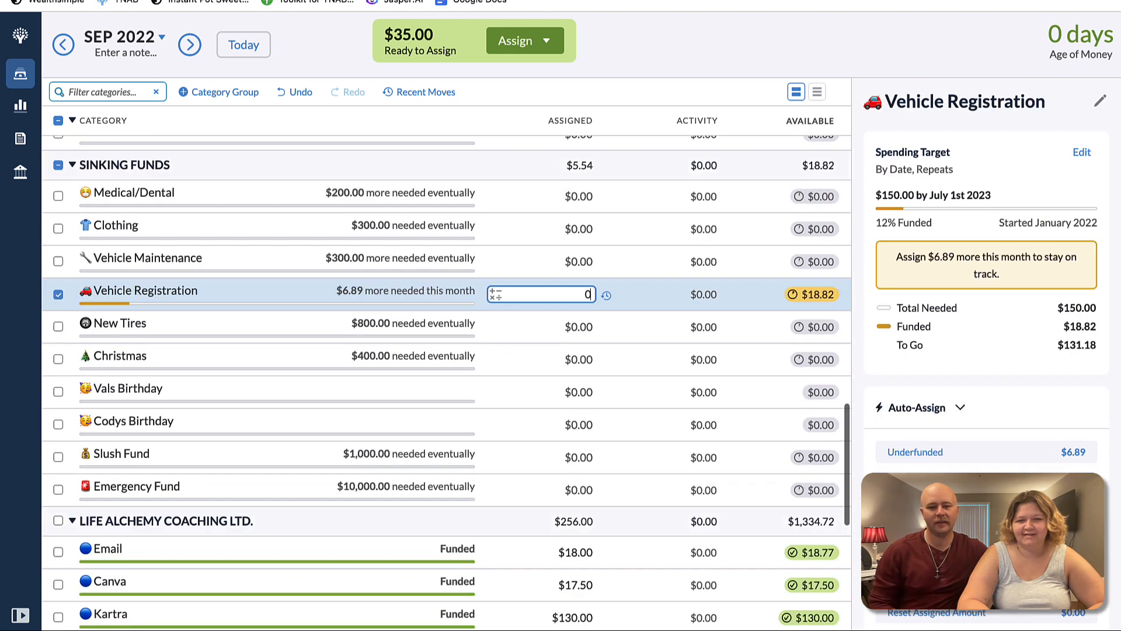
left_click(580, 442)
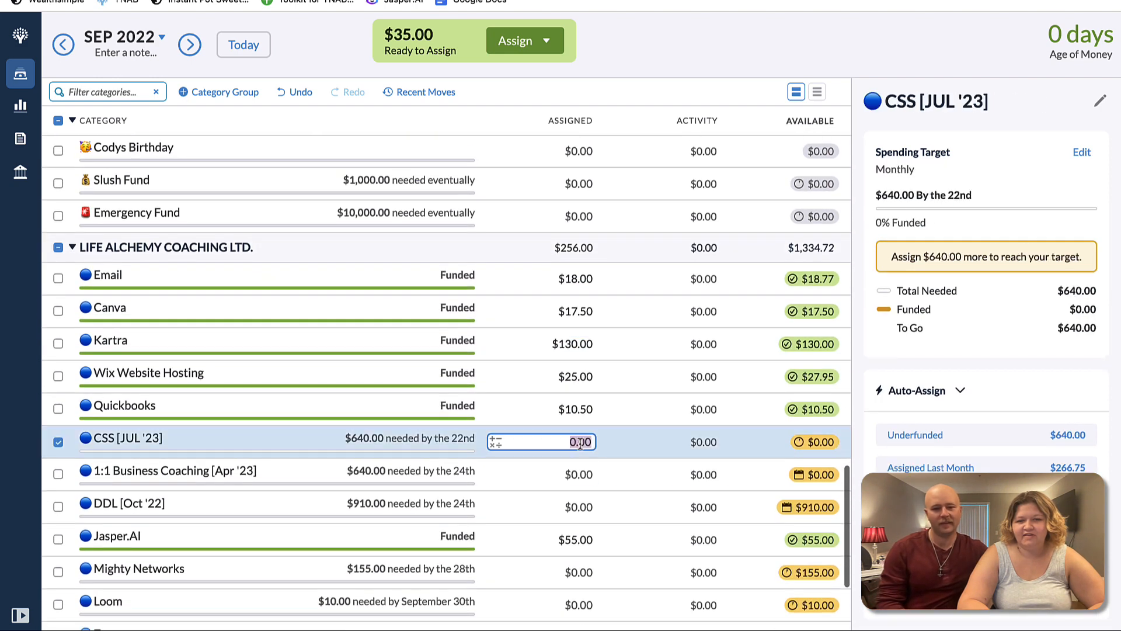
left_click(582, 406)
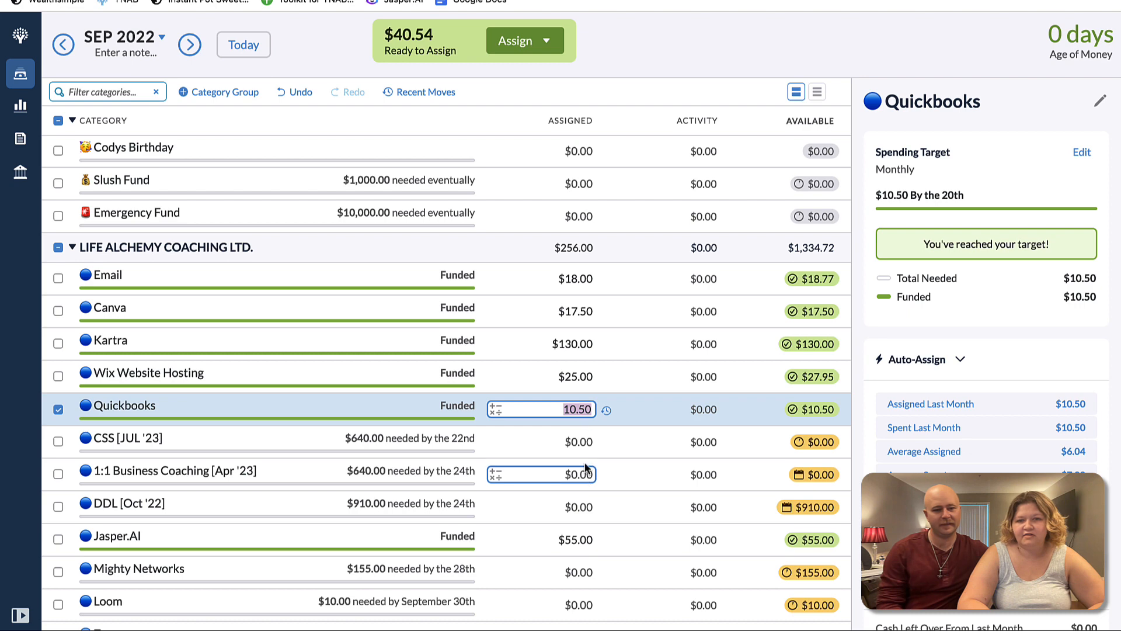
left_click(583, 539)
type("0")
scroll(558, 514, "down", 2)
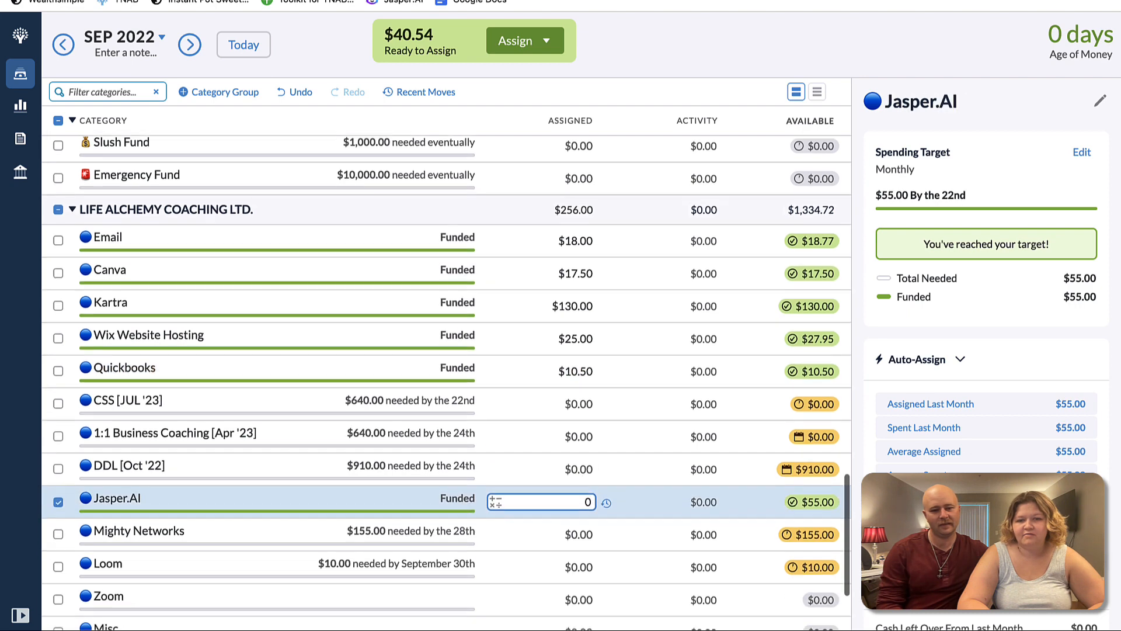
left_click(555, 430)
left_click(62, 53)
left_click(63, 52)
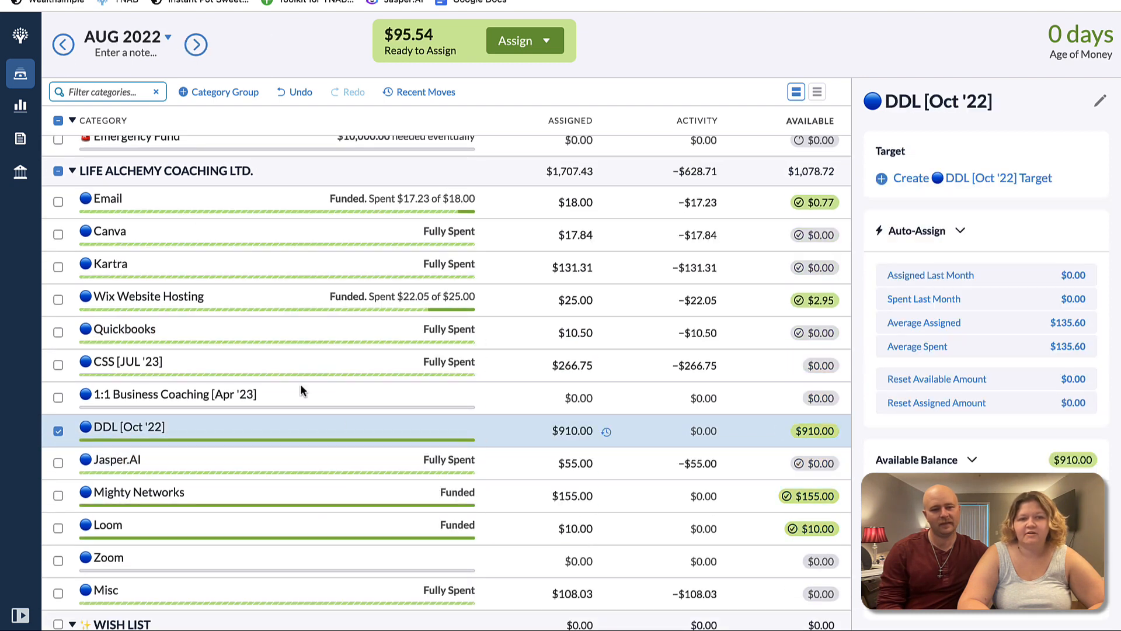
Set the August 2022 assigned amount of Food & Grocery in Living Expenses to $800.00
scroll(333, 348, "up", 15)
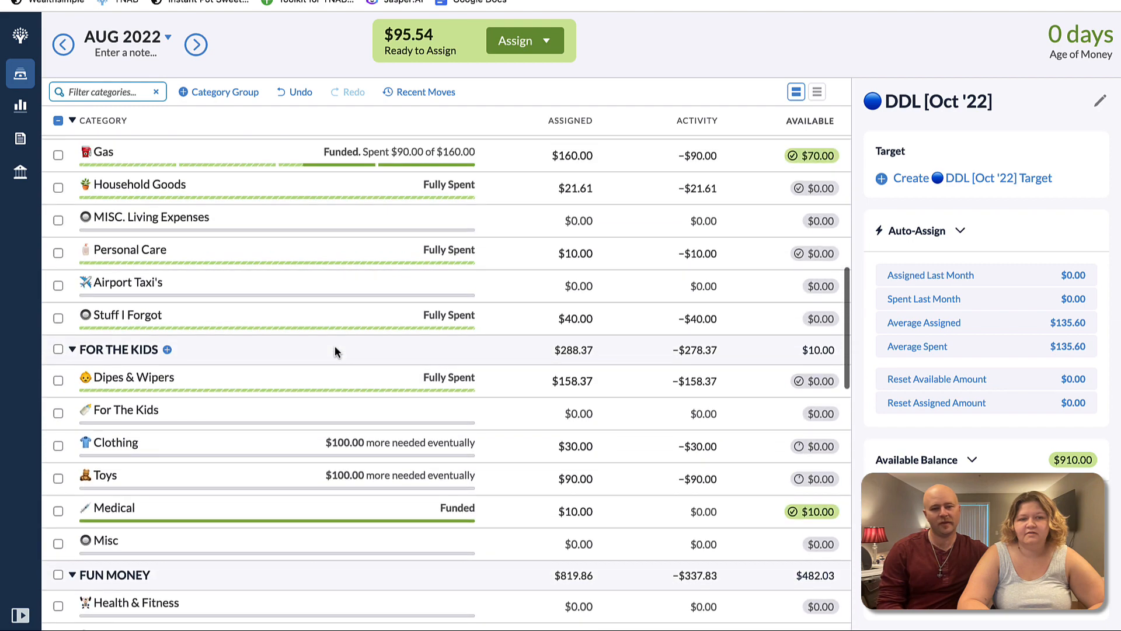
scroll(334, 351, "up", 1)
left_click(572, 278)
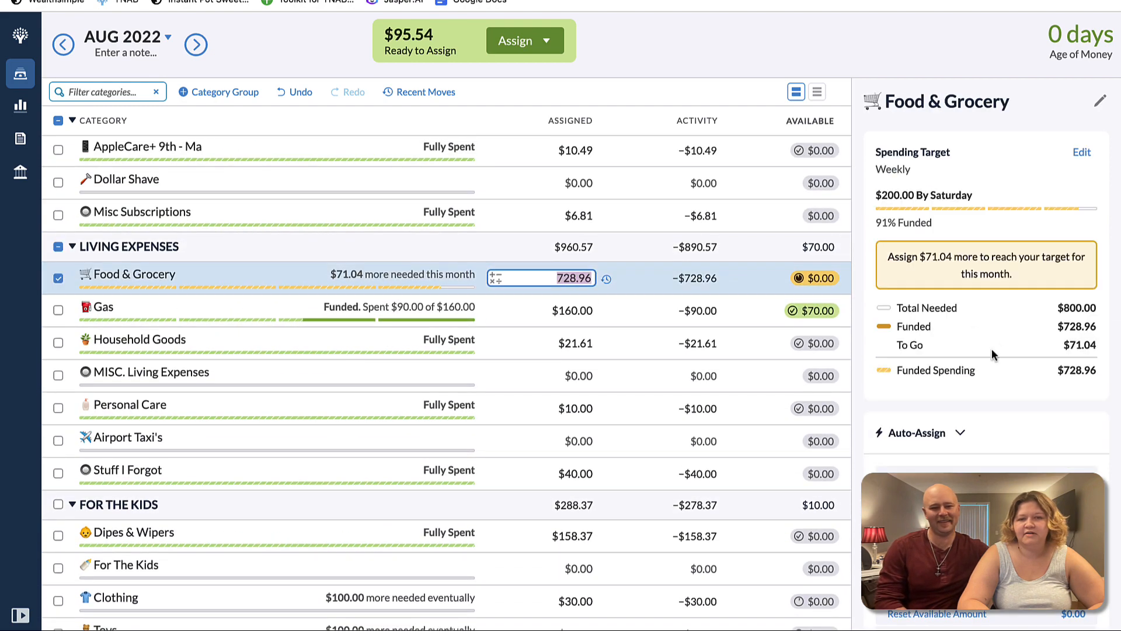
type("800")
key("Return")
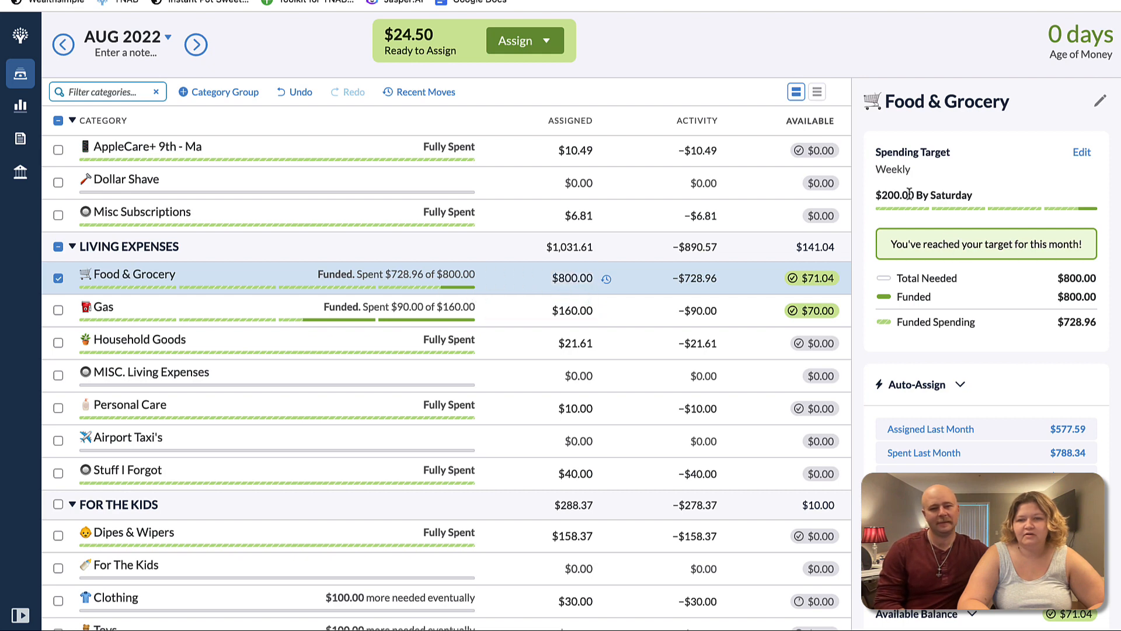
Set the August assigned amount of Savings 10% in Pay Yourself 1st to $0.00
scroll(554, 175, "up", 10)
left_click(554, 175)
type("0")
key("Return")
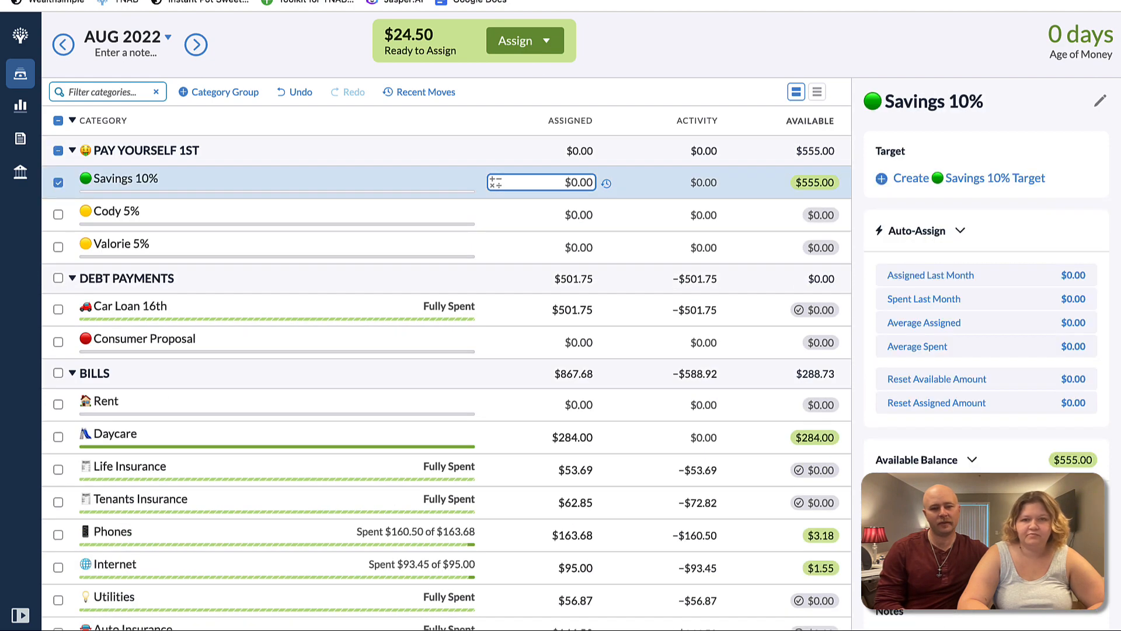
Set the August assigned amount of Vehicle Maintenance in Sinking Funds to $150.00
scroll(572, 239, "down", 15)
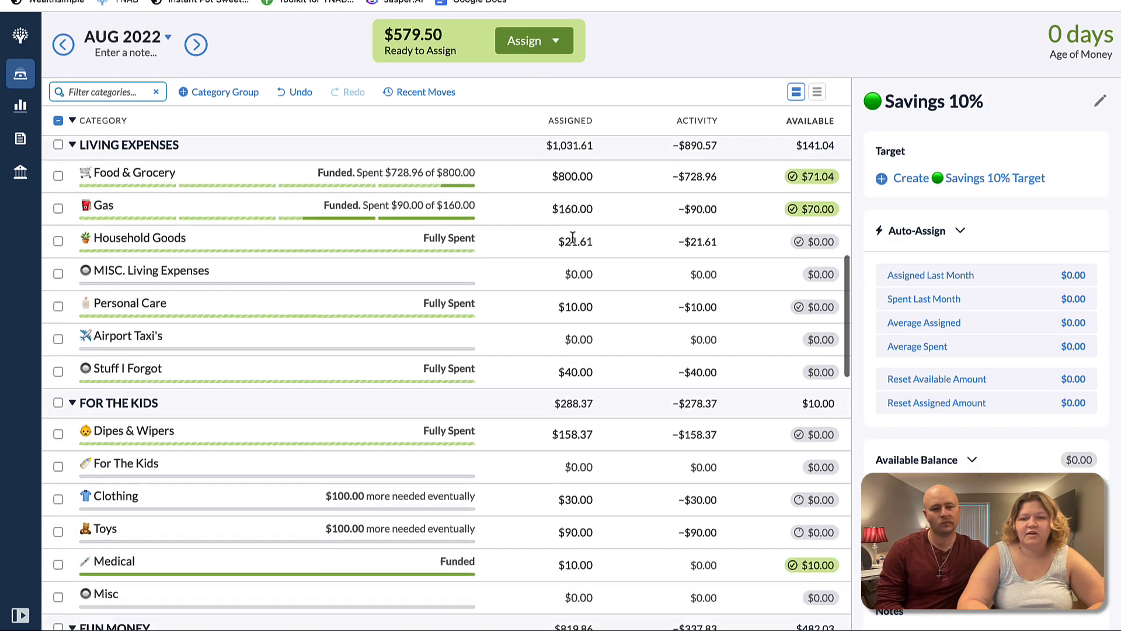
scroll(573, 237, "down", 15)
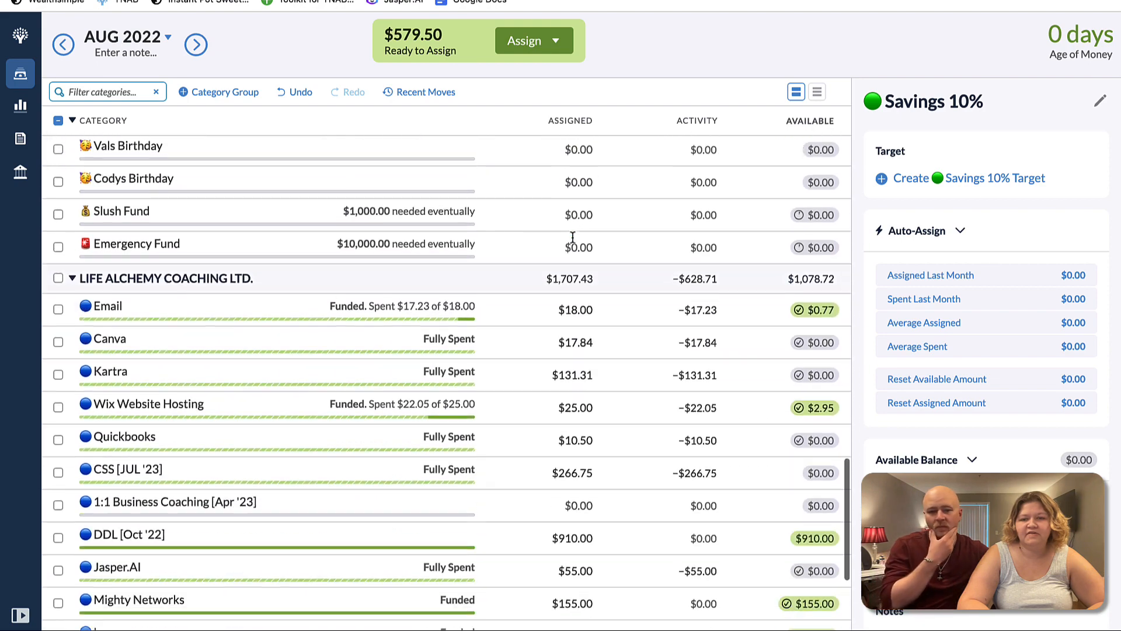
scroll(573, 237, "up", 10)
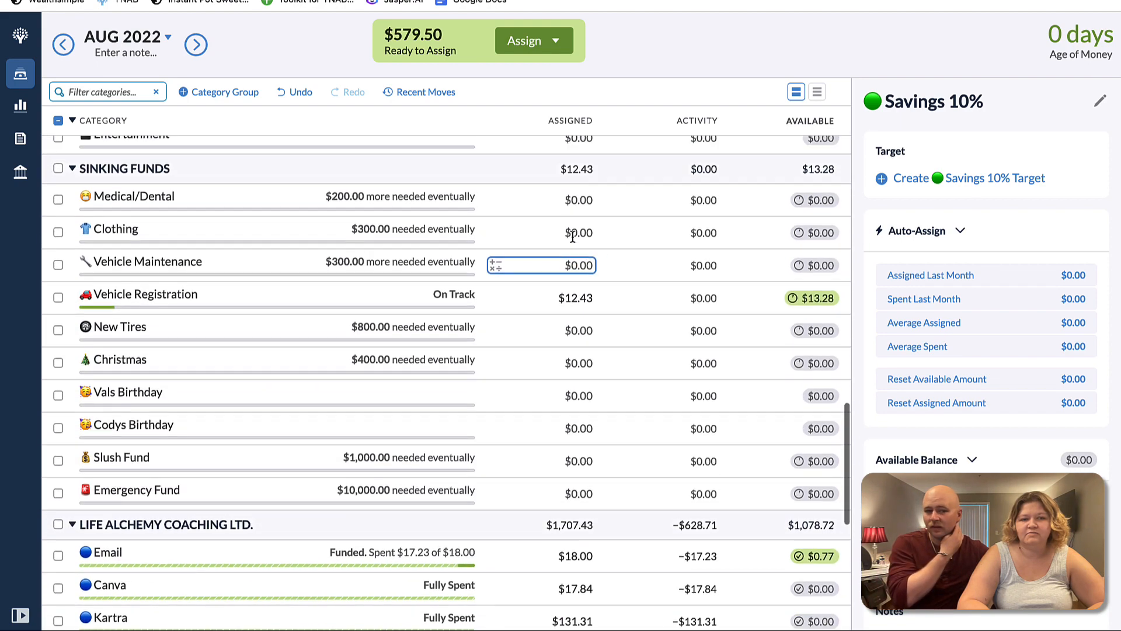
scroll(572, 237, "up", 5)
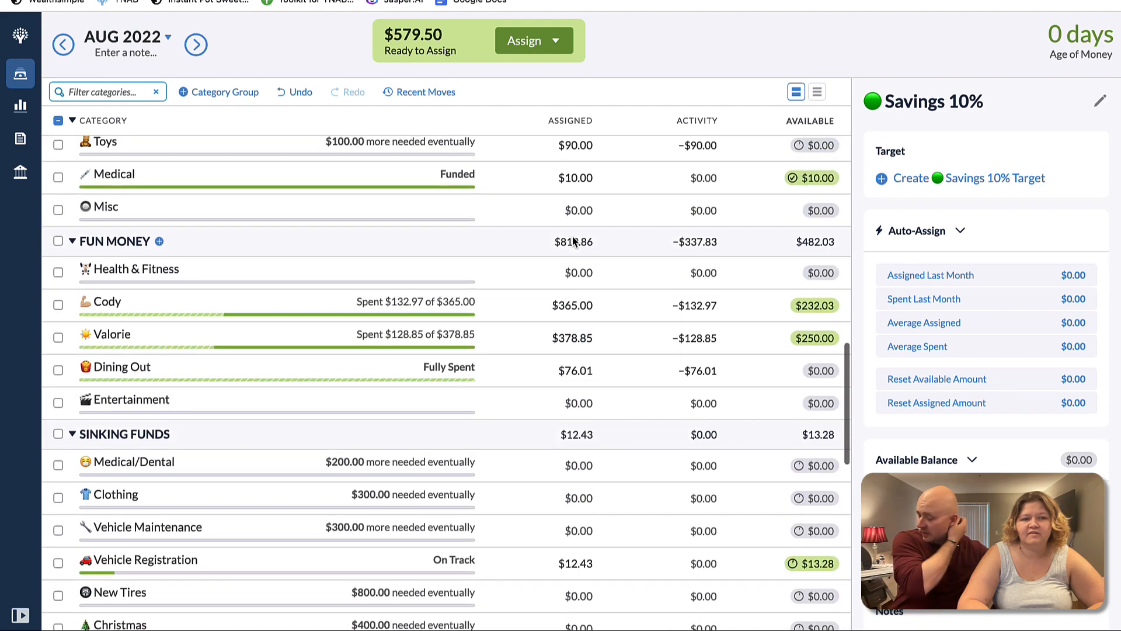
scroll(572, 239, "down", 2)
scroll(572, 240, "down", 1)
left_click(529, 435)
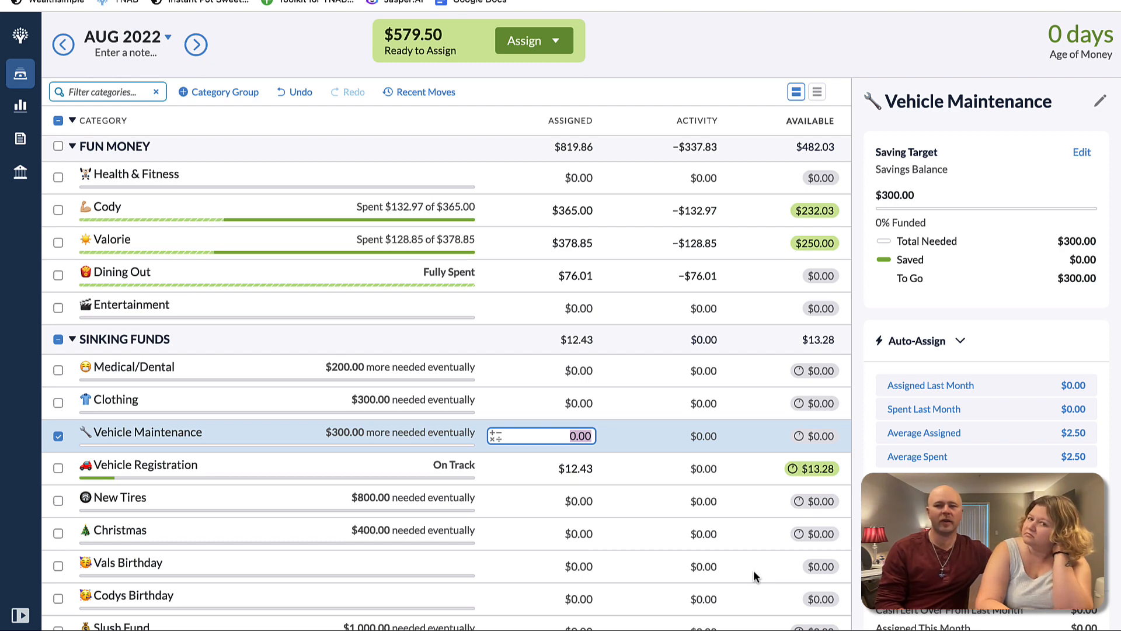
type("150")
key("Return")
key("Up")
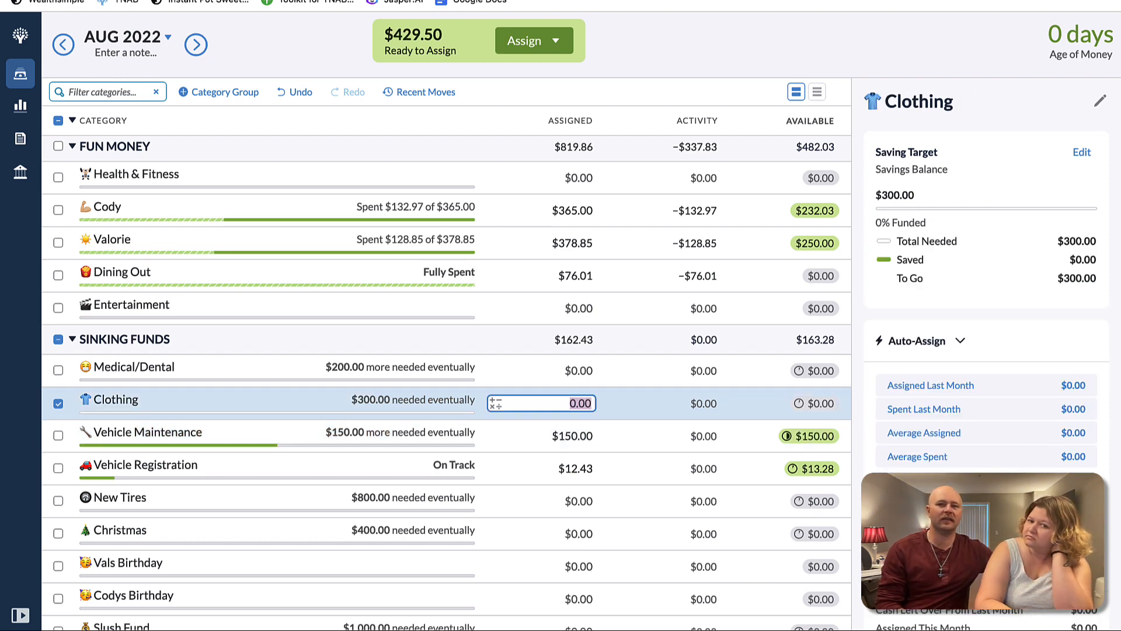
Set the August assigned amount of Vehicle Maintenance in Sinking Funds to $200.00 and deselect the category
key("Down")
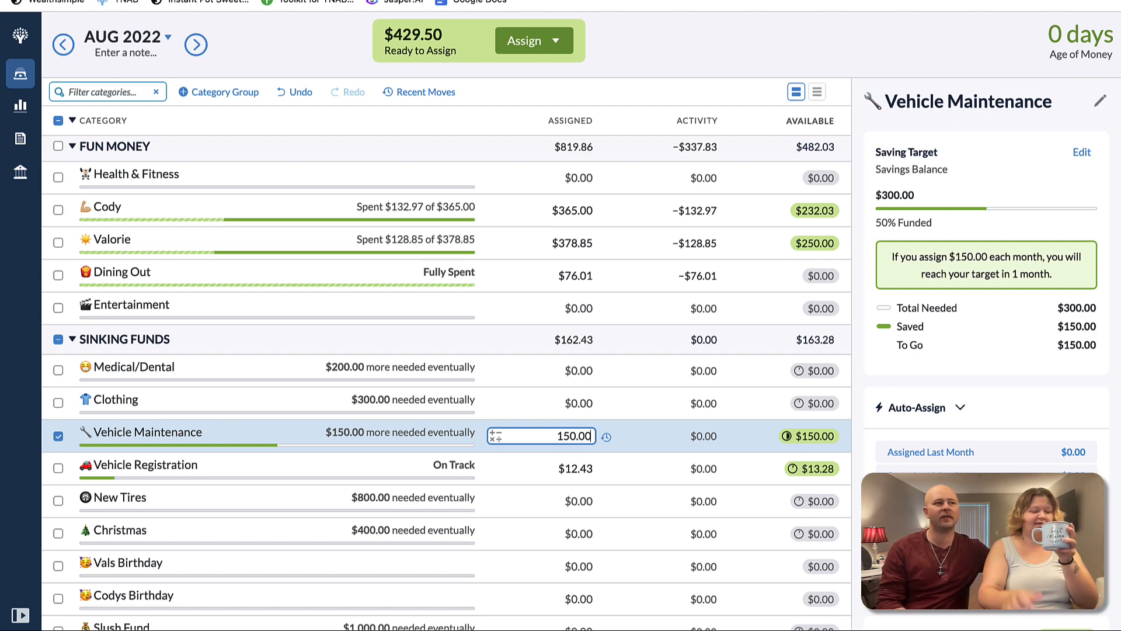
key("super+a")
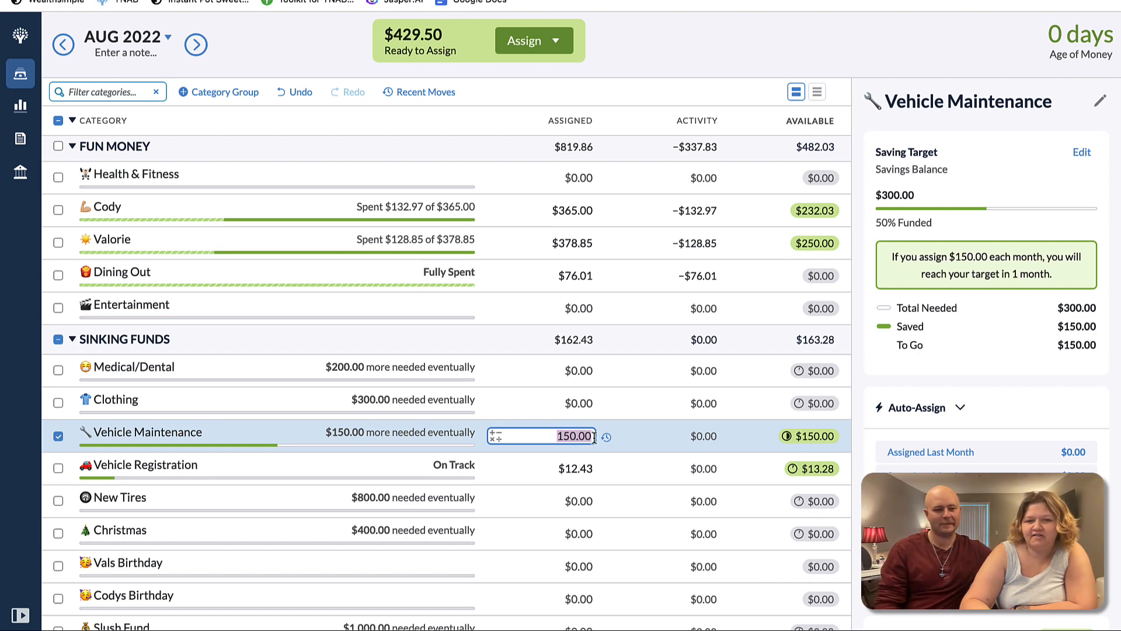
type("200")
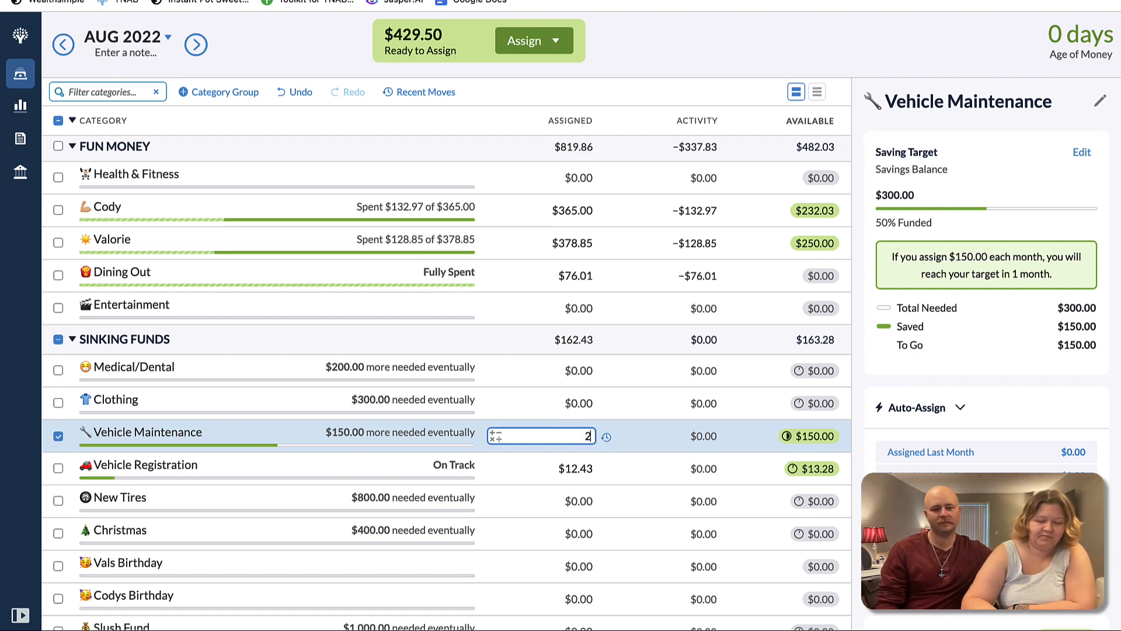
key("Return")
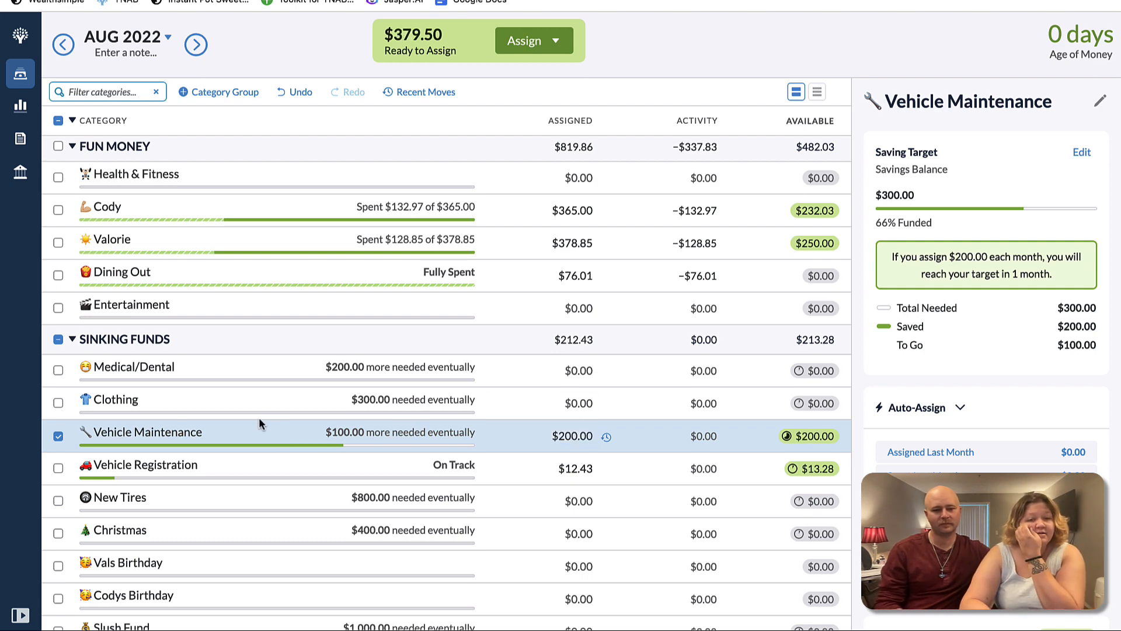
left_click(58, 435)
Set the August assigned amount of Office Furniture in the Wish List to $300.00 and deselect the category
left_click(575, 404)
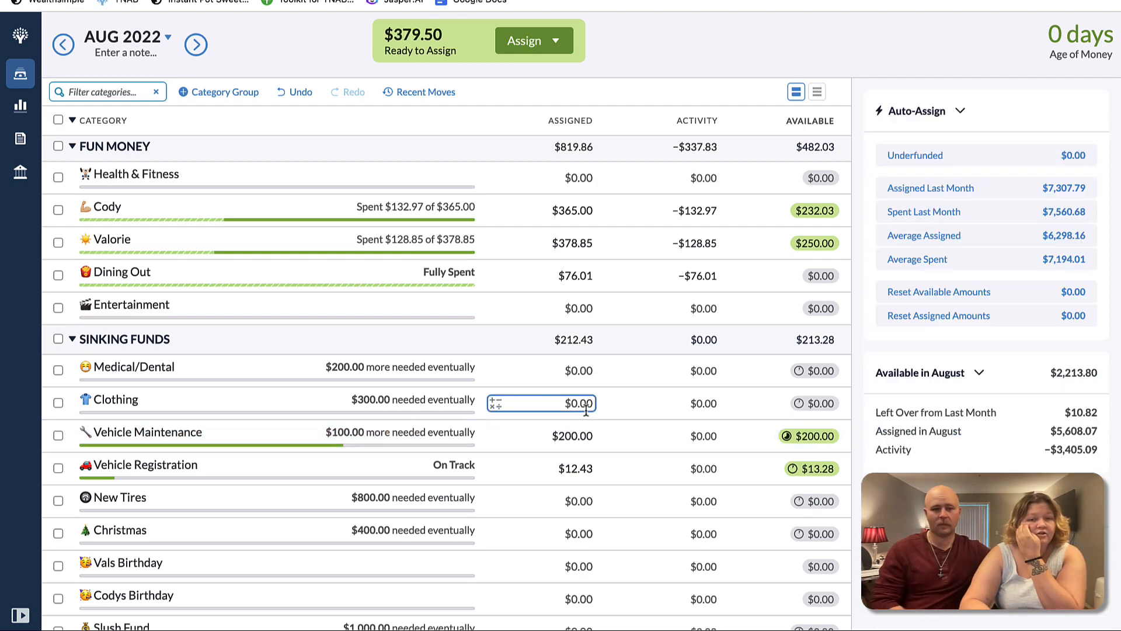
left_click(586, 407)
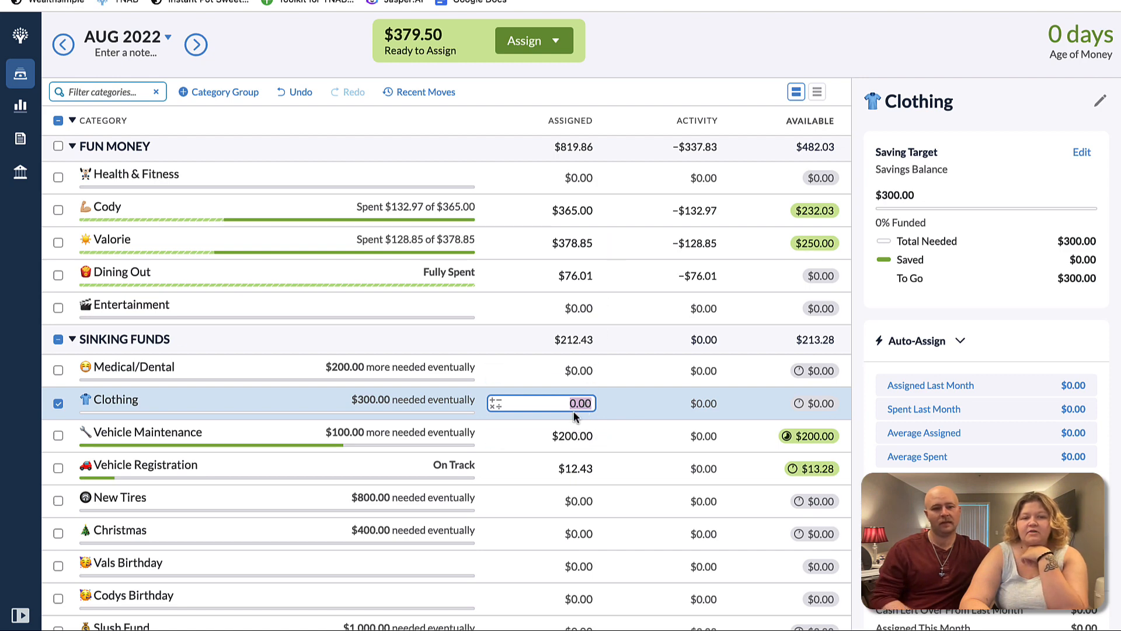
scroll(574, 414, "down", 3)
scroll(574, 413, "down", 9)
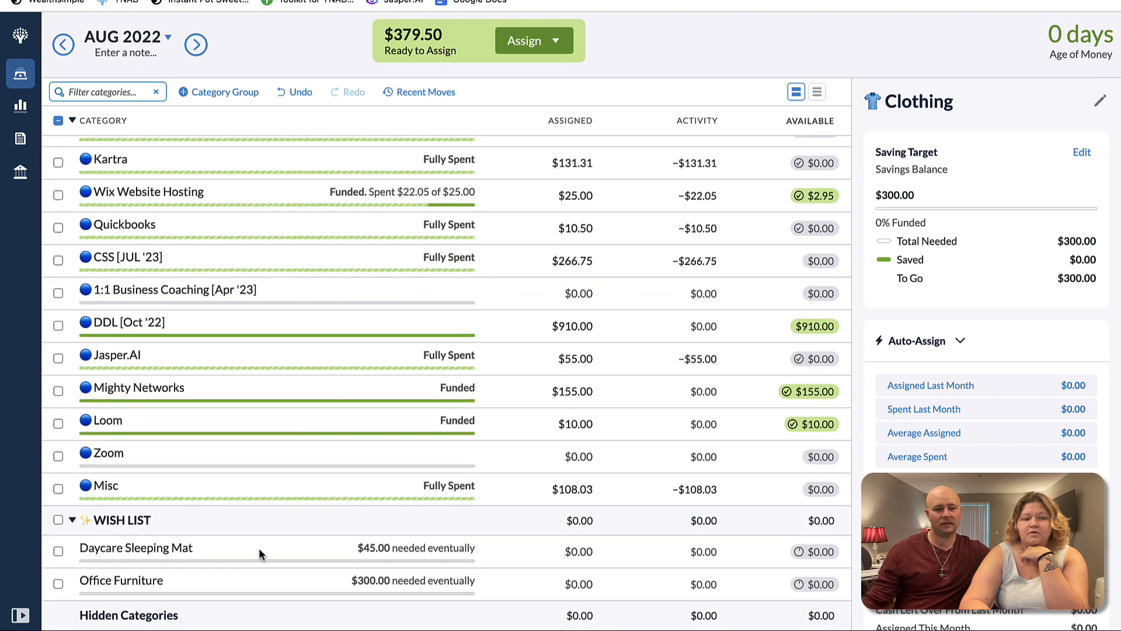
left_click(577, 586)
type("300")
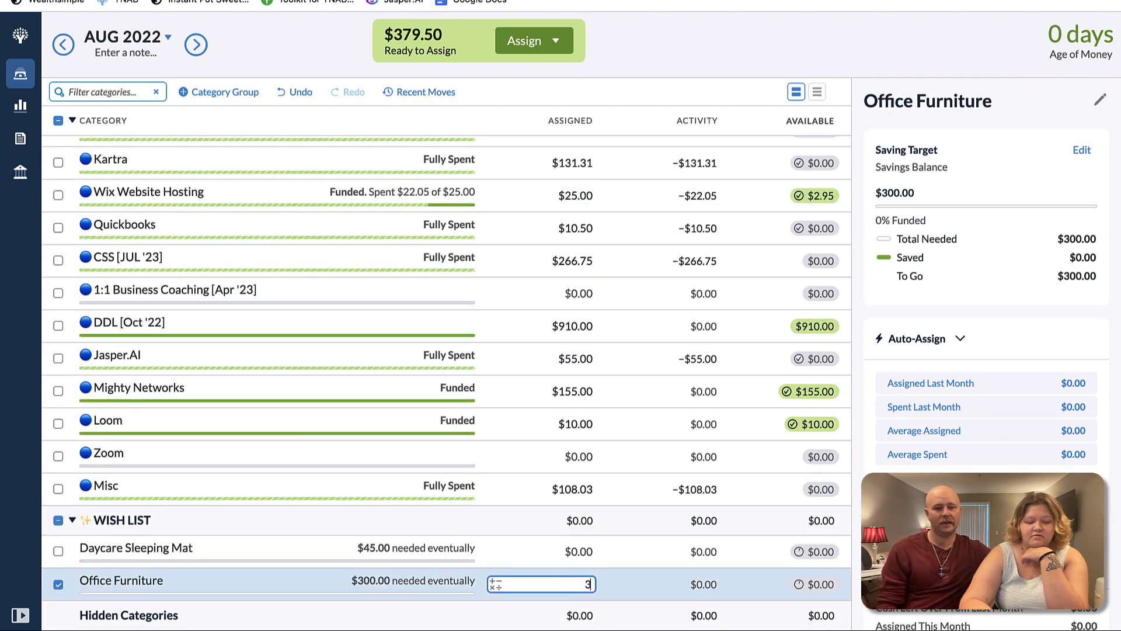
key("Return")
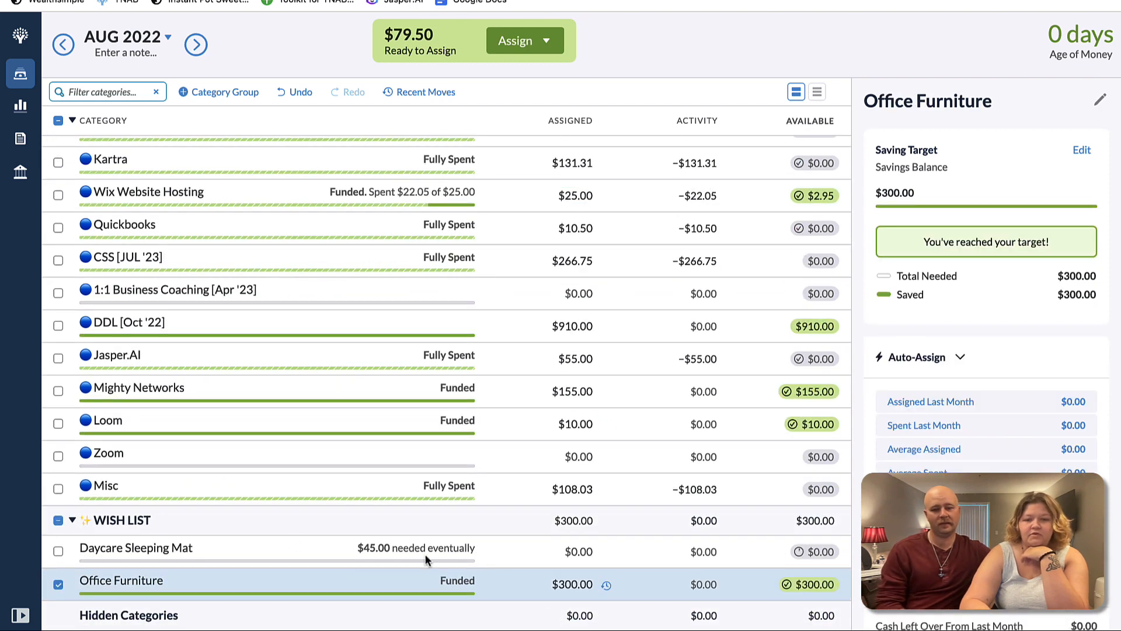
left_click(56, 586)
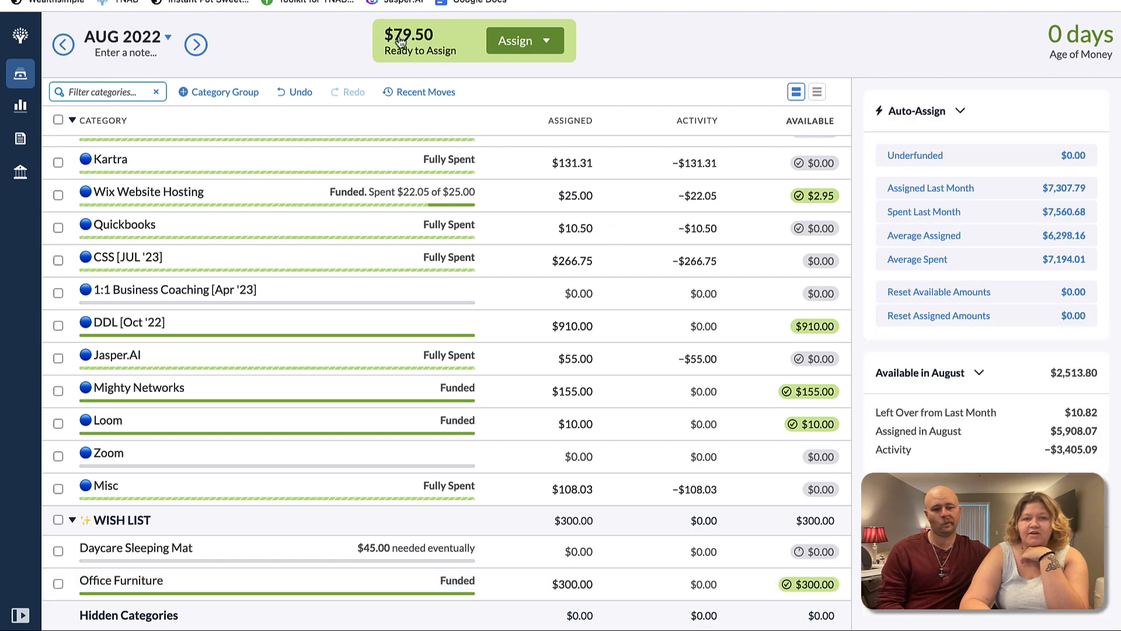
Set the August assigned amount of the birthday category directly below Christmas in Sinking Funds to $79.05 and deselect the category
left_click(571, 551)
scroll(587, 465, "up", 10)
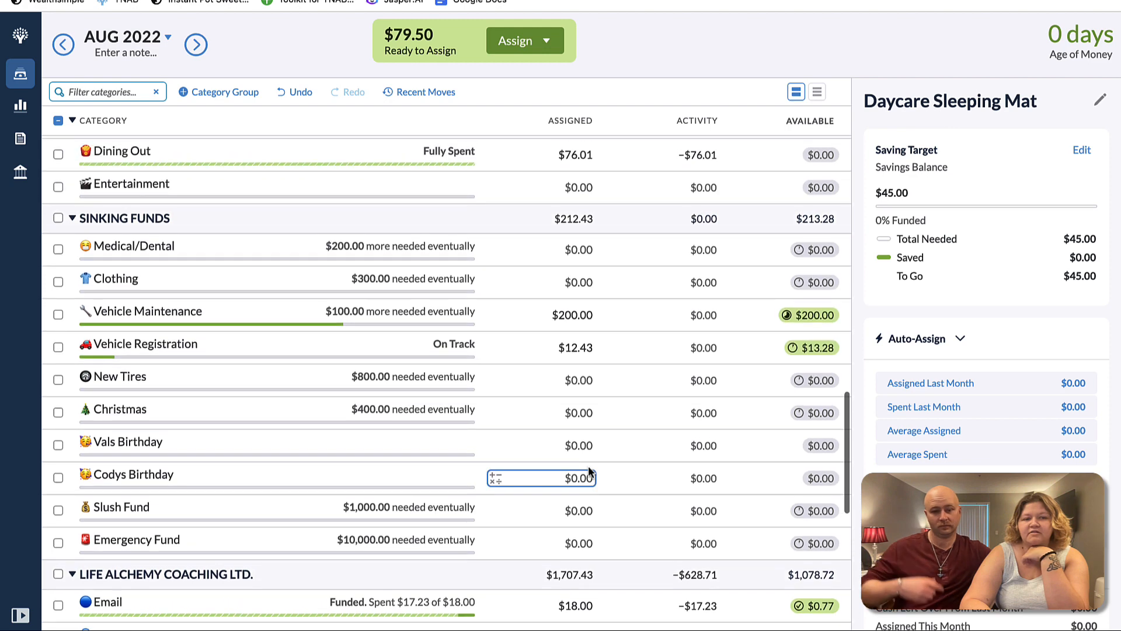
left_click(565, 284)
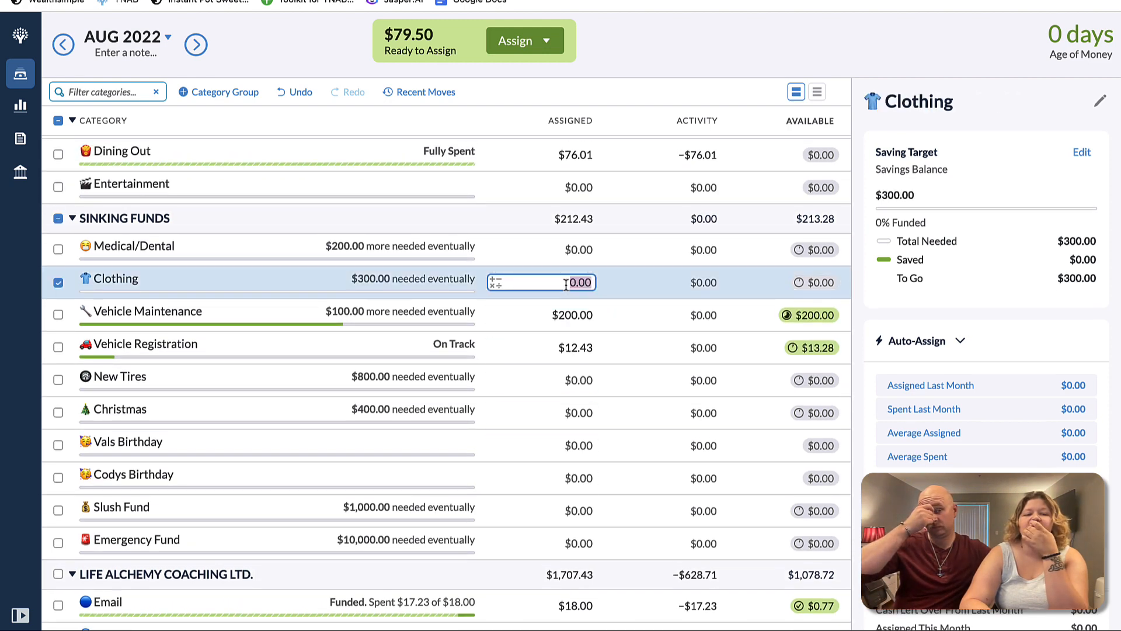
left_click(573, 444)
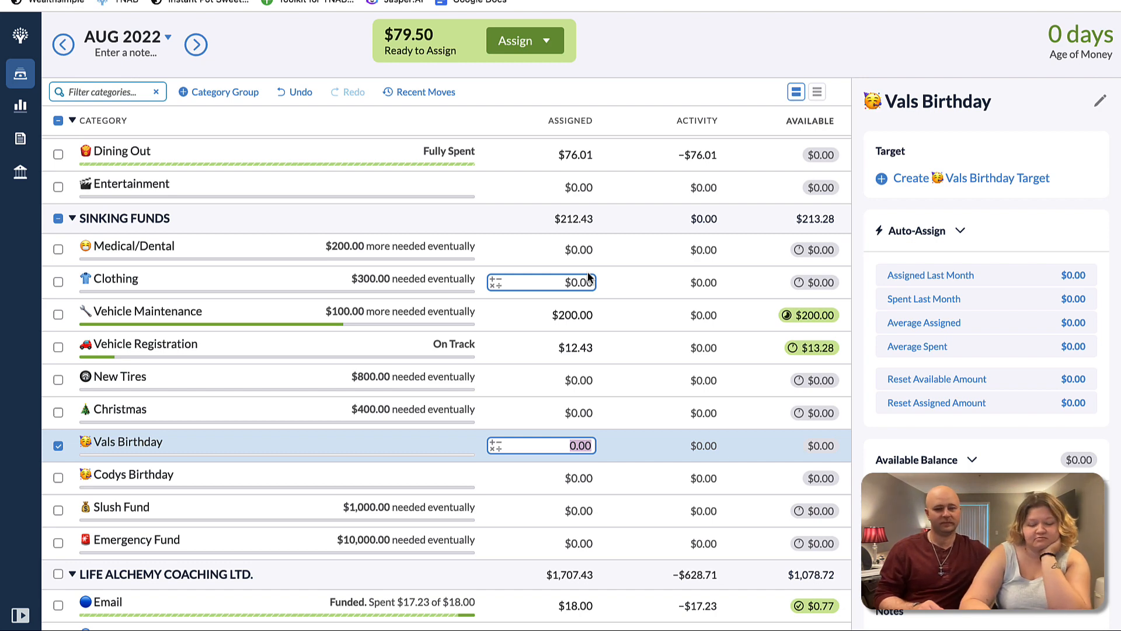
type("79.05")
key("Return")
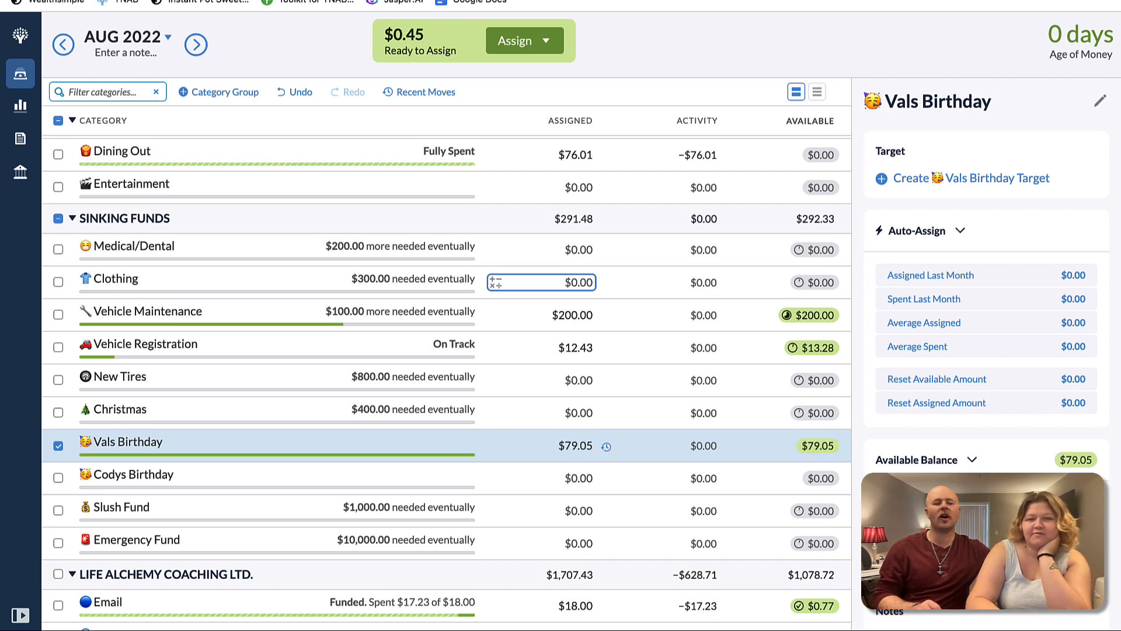
left_click(58, 445)
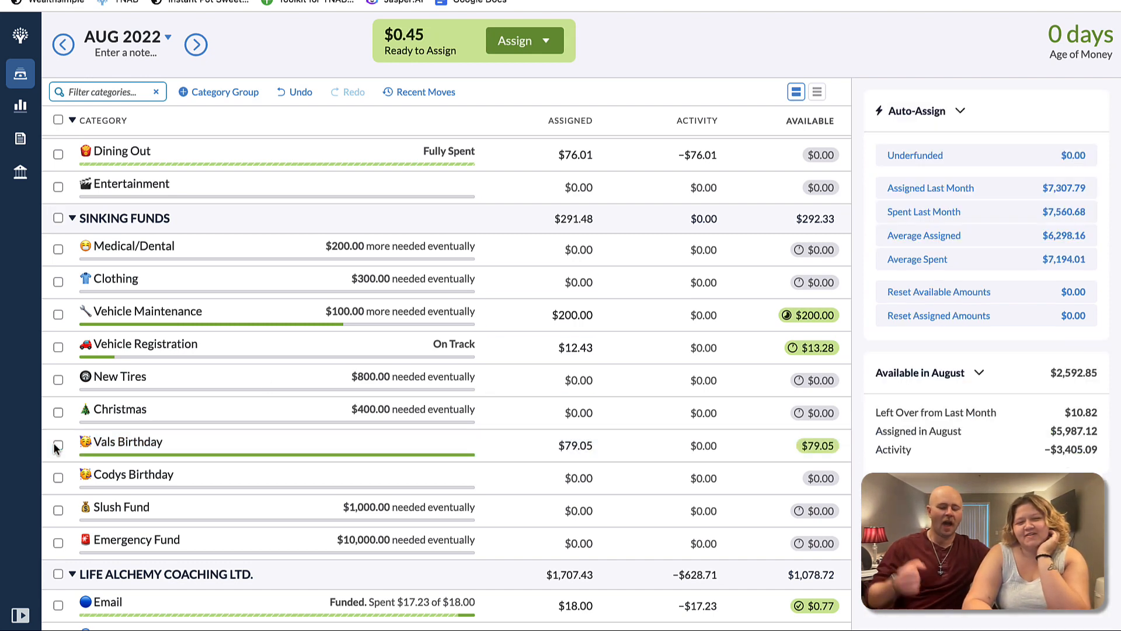
Subtract $45 from the August assigned amount of Office Furniture in the Wish List
scroll(339, 486, "down", 10)
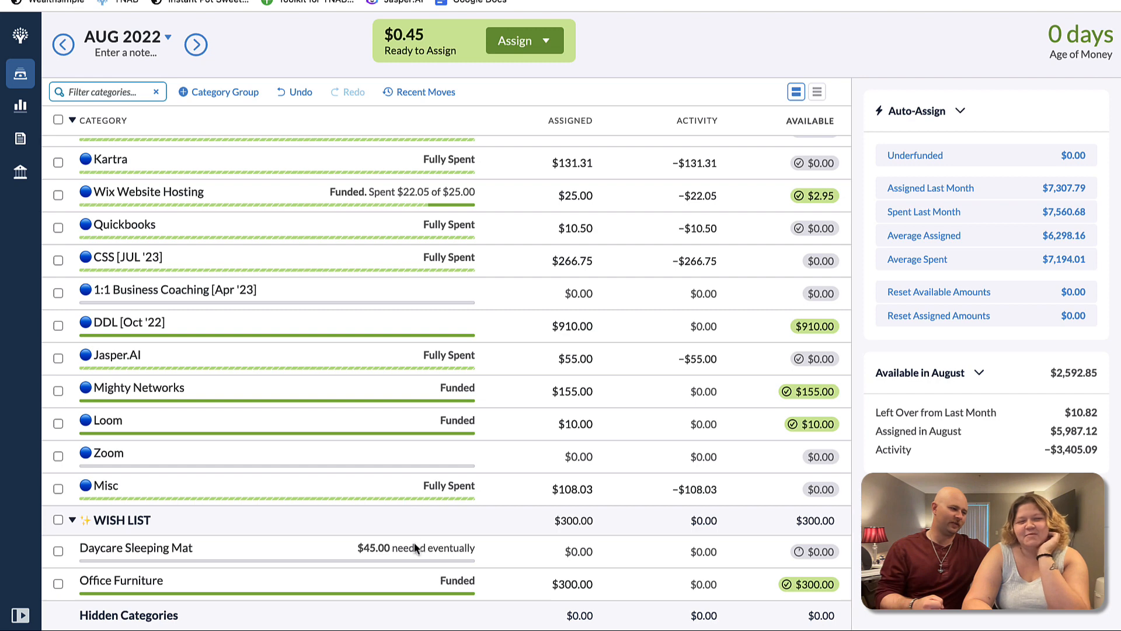
left_click(495, 558)
left_click(569, 584)
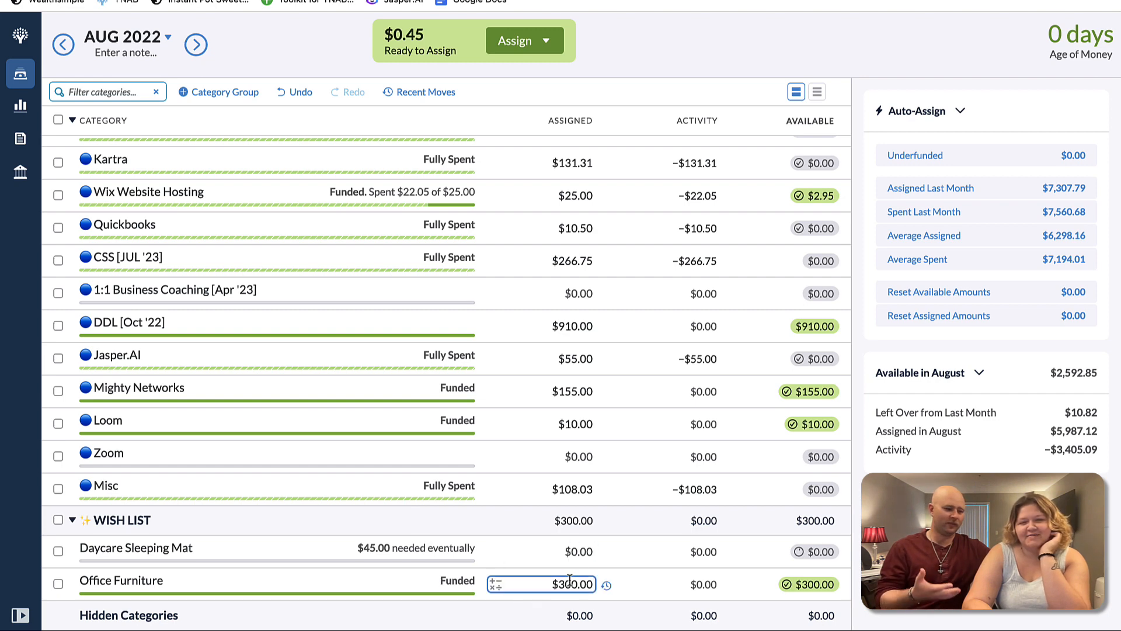
left_click(570, 581)
key("Right")
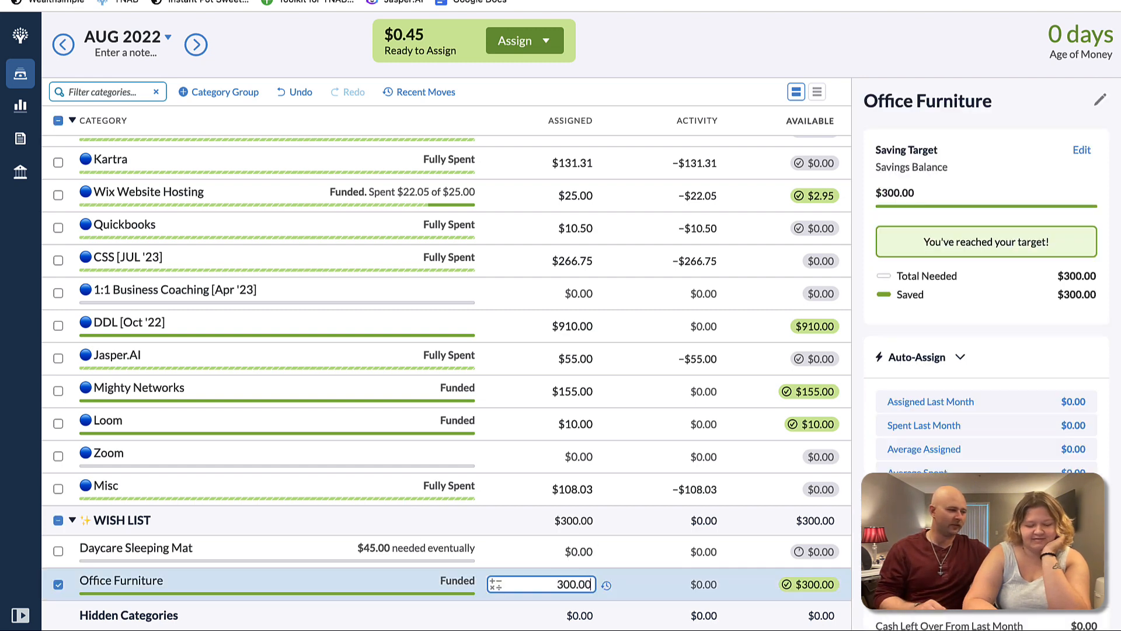
type("-45")
key("Return")
Set the August assigned amount of Daycare Sleeping Mat in the Wish List to $45.00
key("Up")
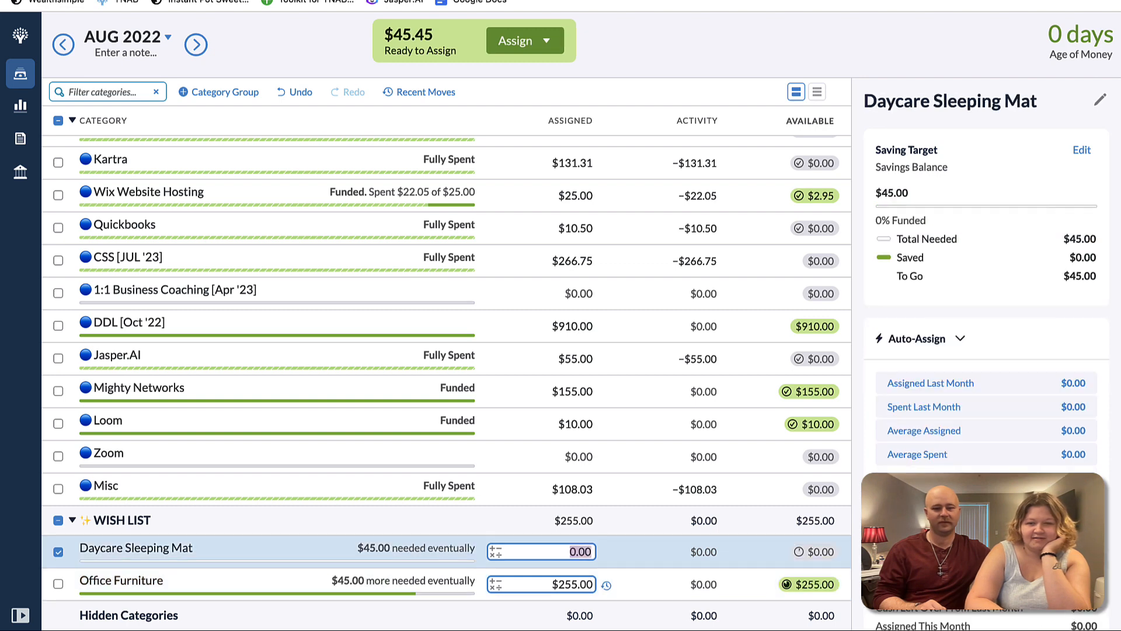
type("56")
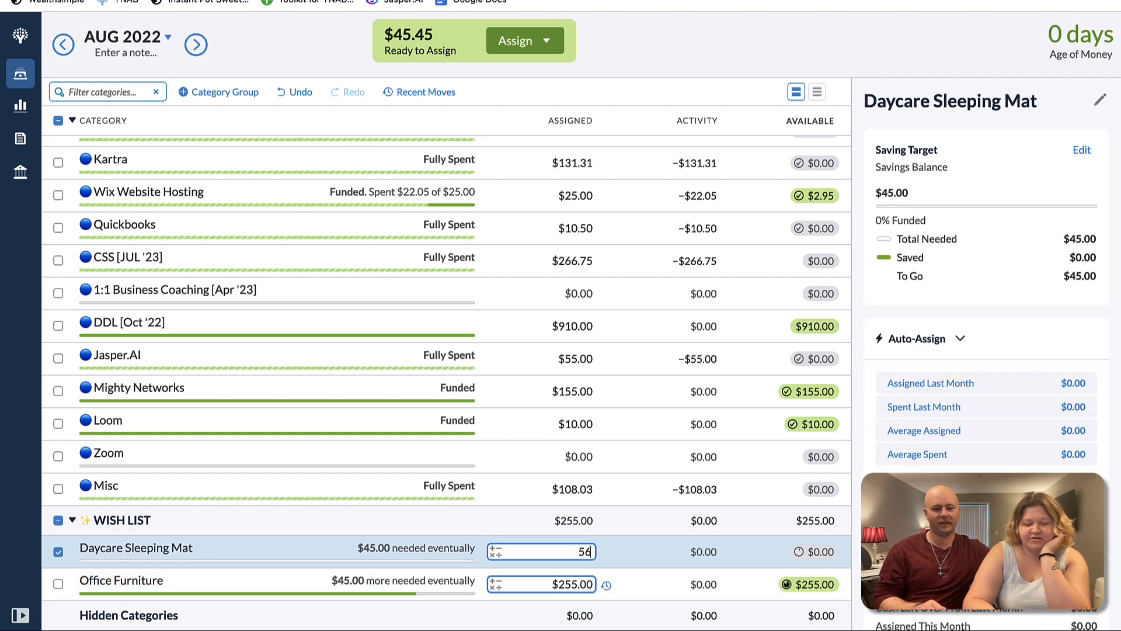
key("BackSpace")
key("BackSpace")
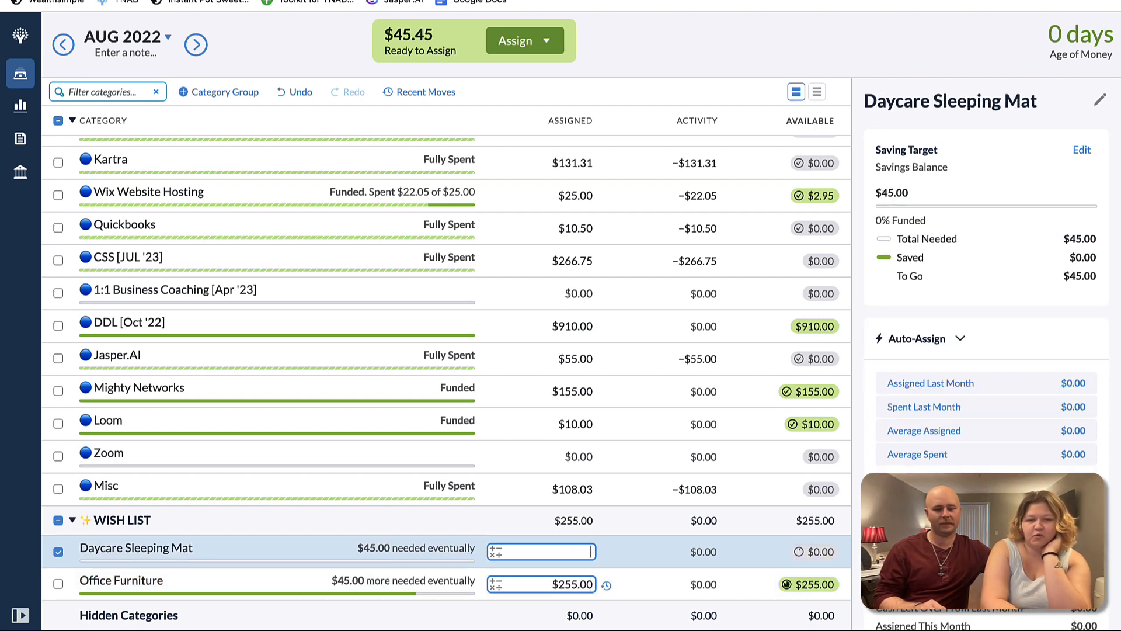
type("45")
key("Return")
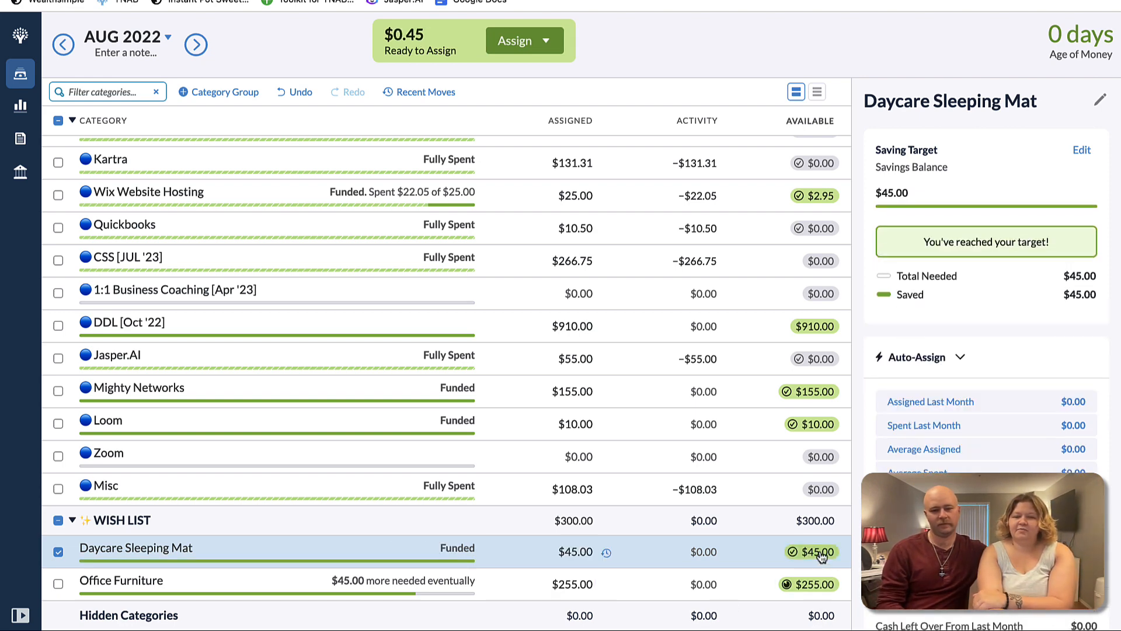
Add $0.45 to the August assigned amount of the birthday category directly below Christmas in Sinking Funds and deselect the category
scroll(589, 524, "up", 5)
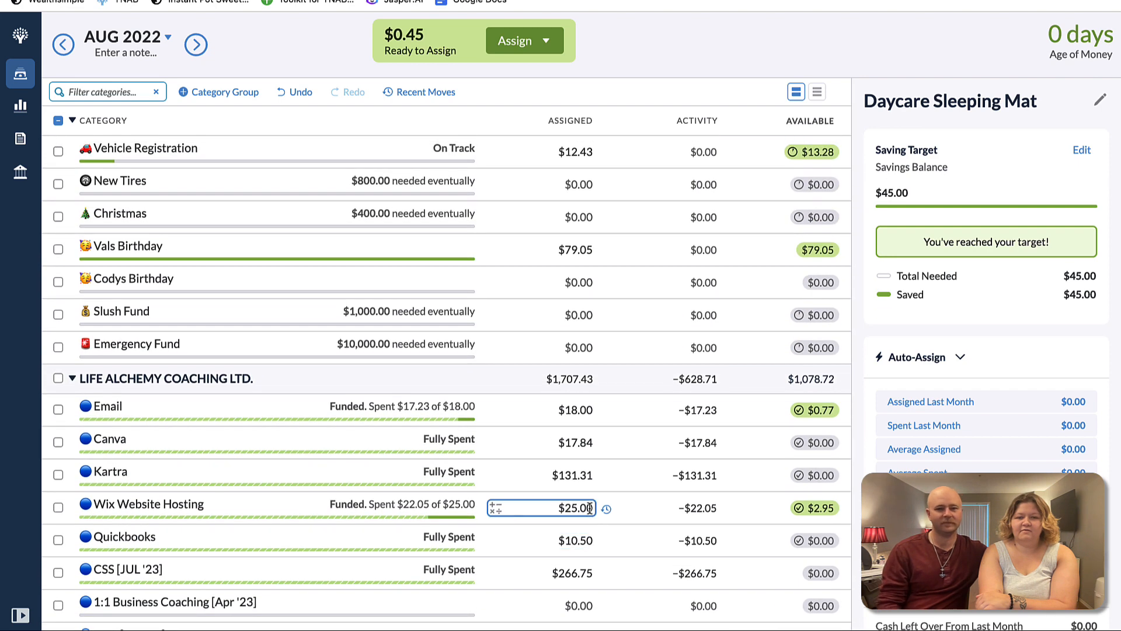
scroll(593, 430, "up", 2)
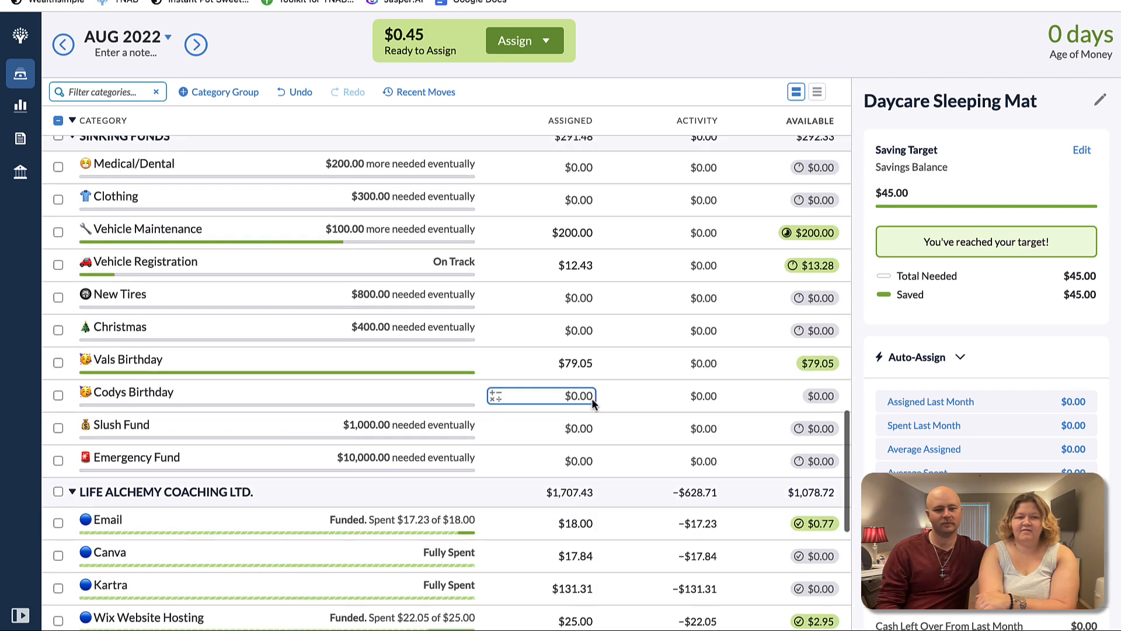
left_click(592, 362)
left_click(592, 363)
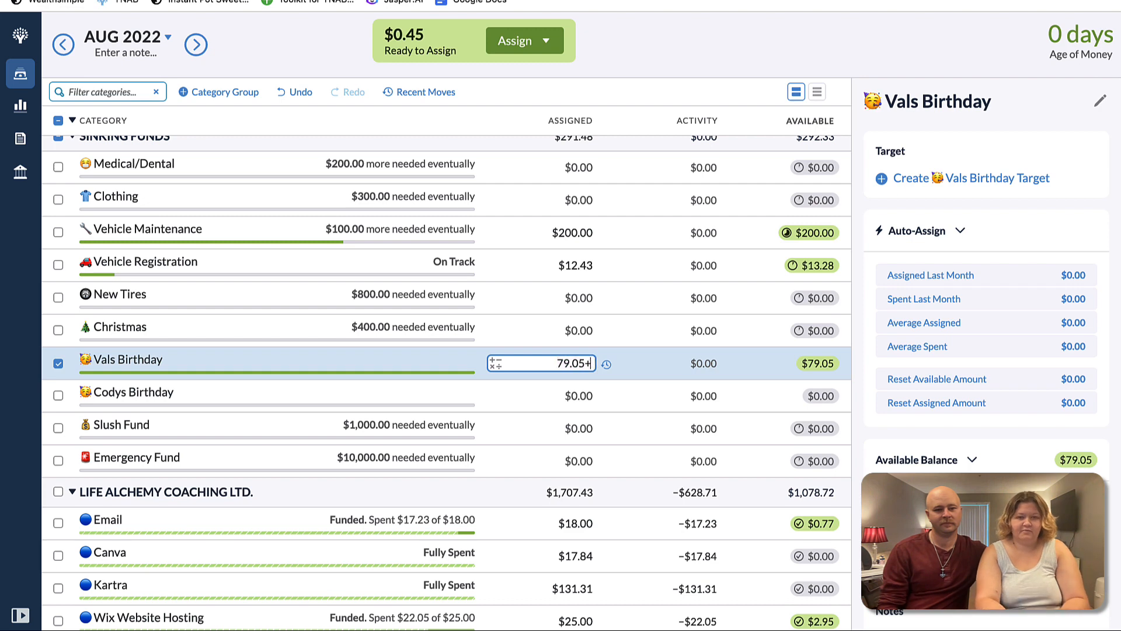
type("+.45")
key("Return")
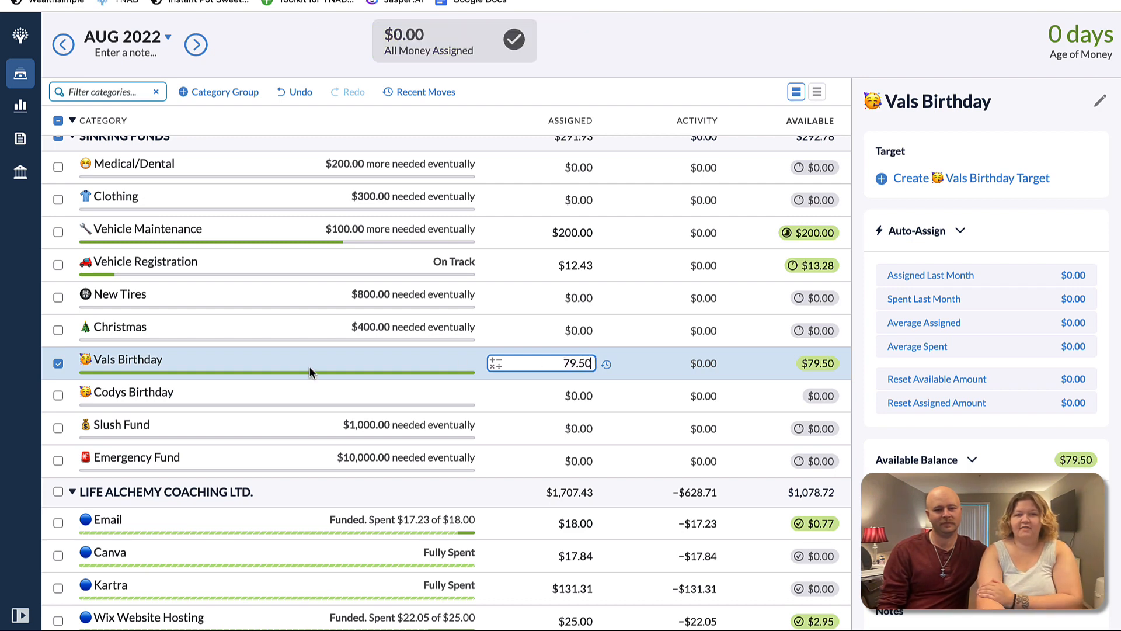
left_click(58, 363)
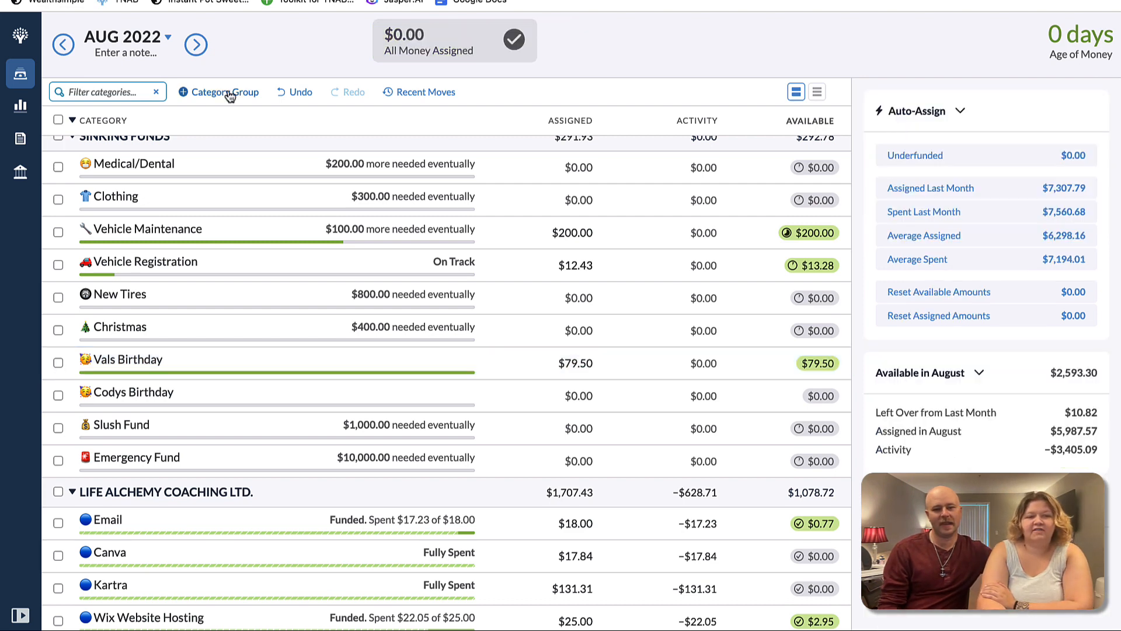
Switch the budget to September 2022 and review its categories starting from the Pay Yourself 1st group
left_click(194, 45)
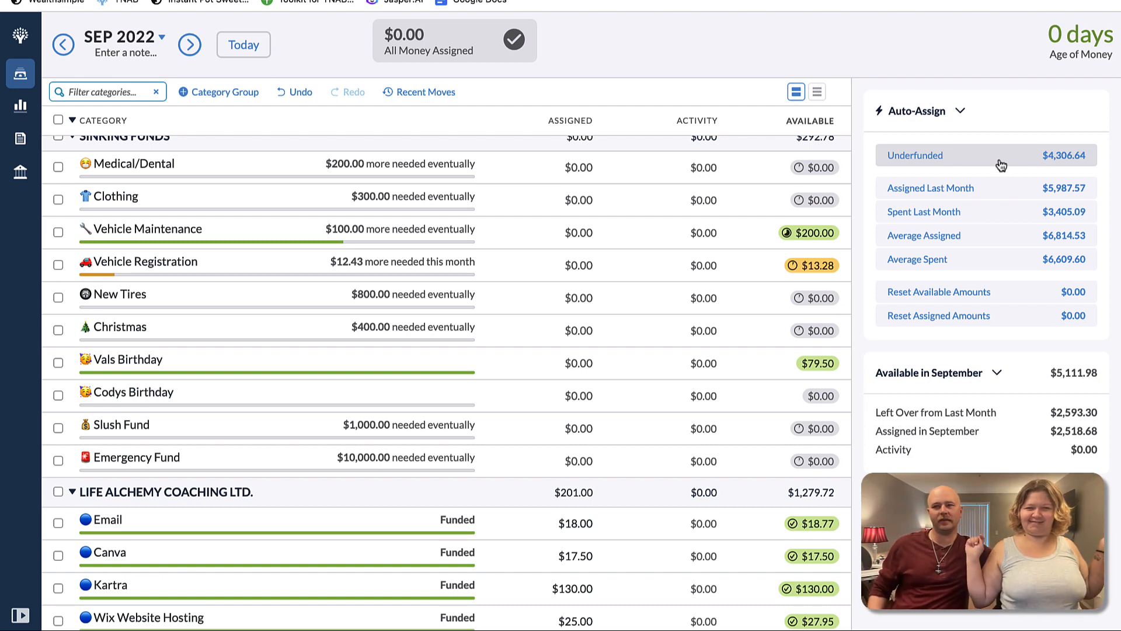
scroll(593, 244, "up", 10)
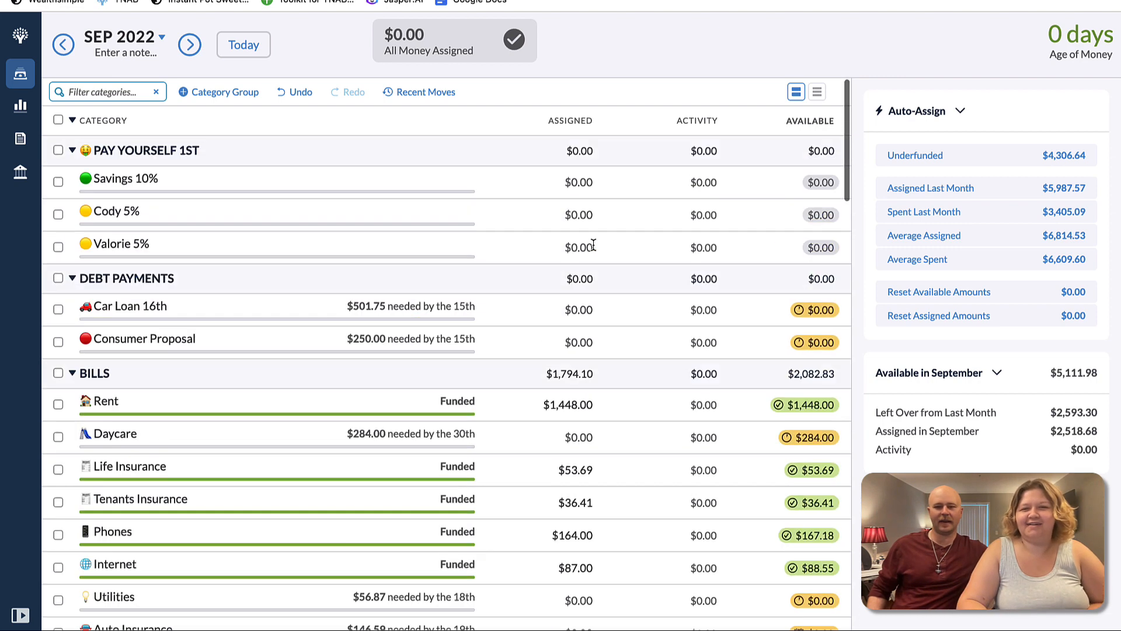
left_click(593, 244)
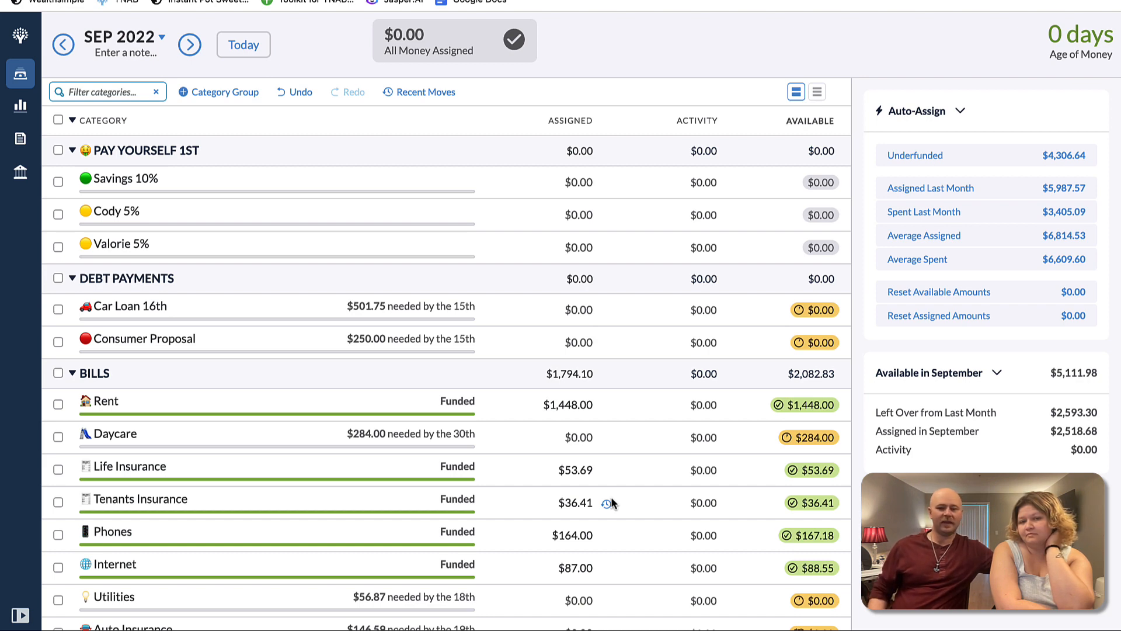
Set the due day of the Car Loan 16th debt payment target to the 16th, save the target and deselect the category
left_click(571, 328)
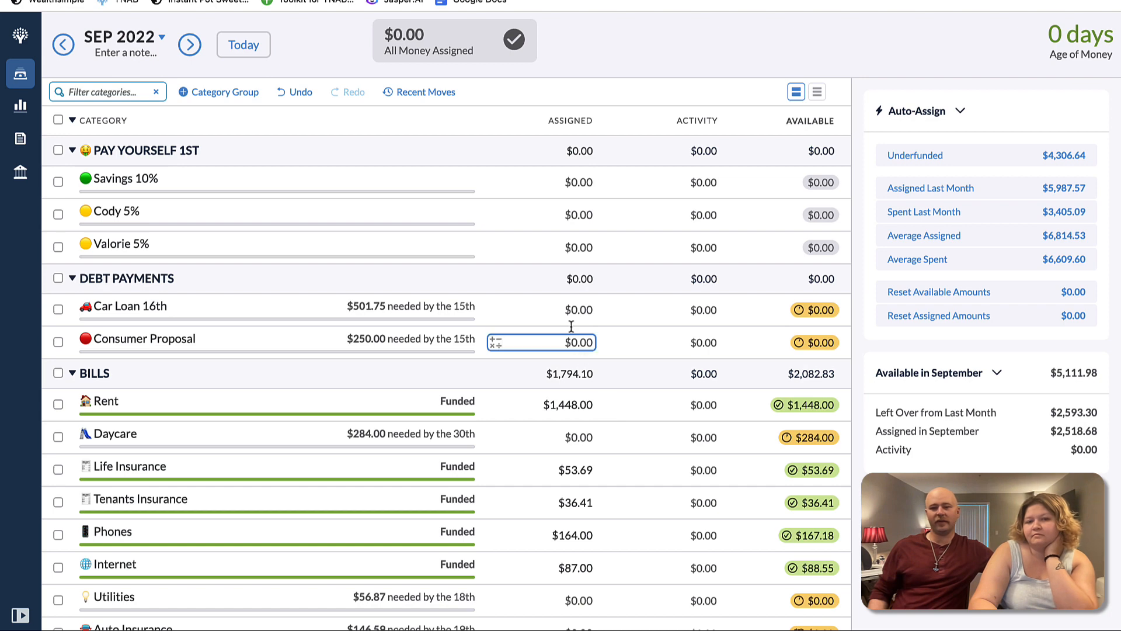
left_click(571, 320)
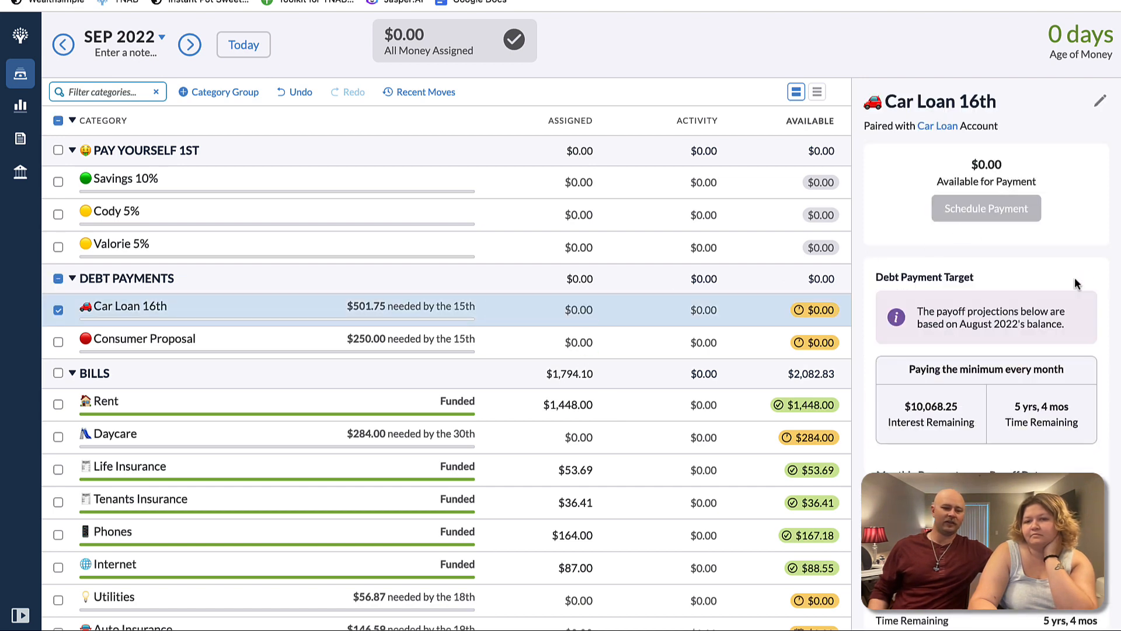
scroll(993, 380, "down", 2)
left_click(902, 461)
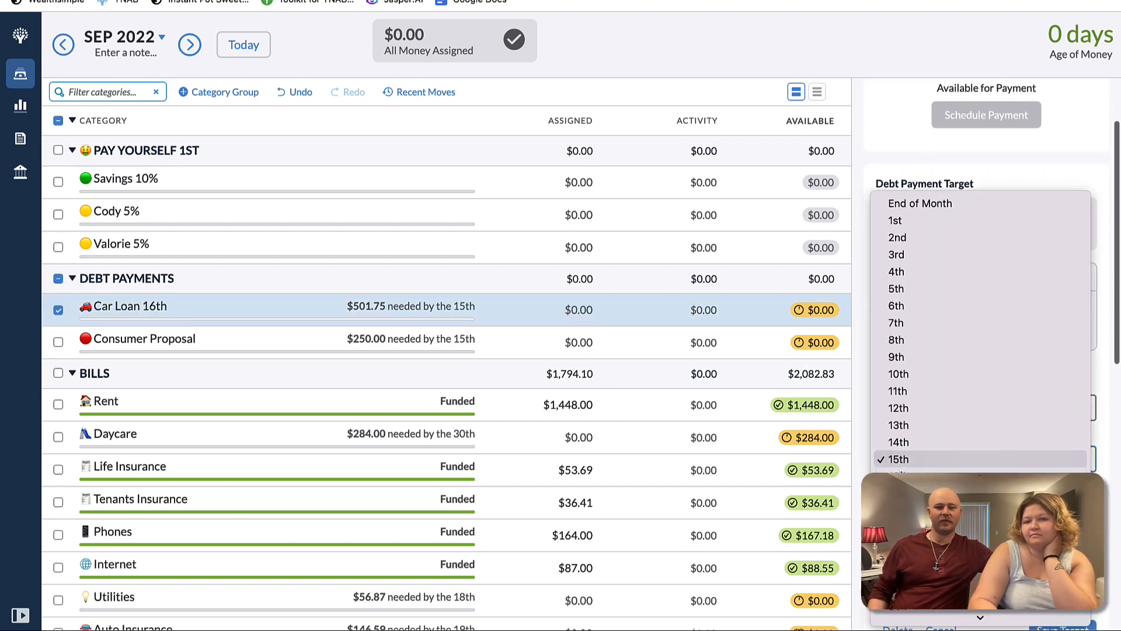
left_click(911, 476)
scroll(969, 487, "down", 3)
left_click(1063, 503)
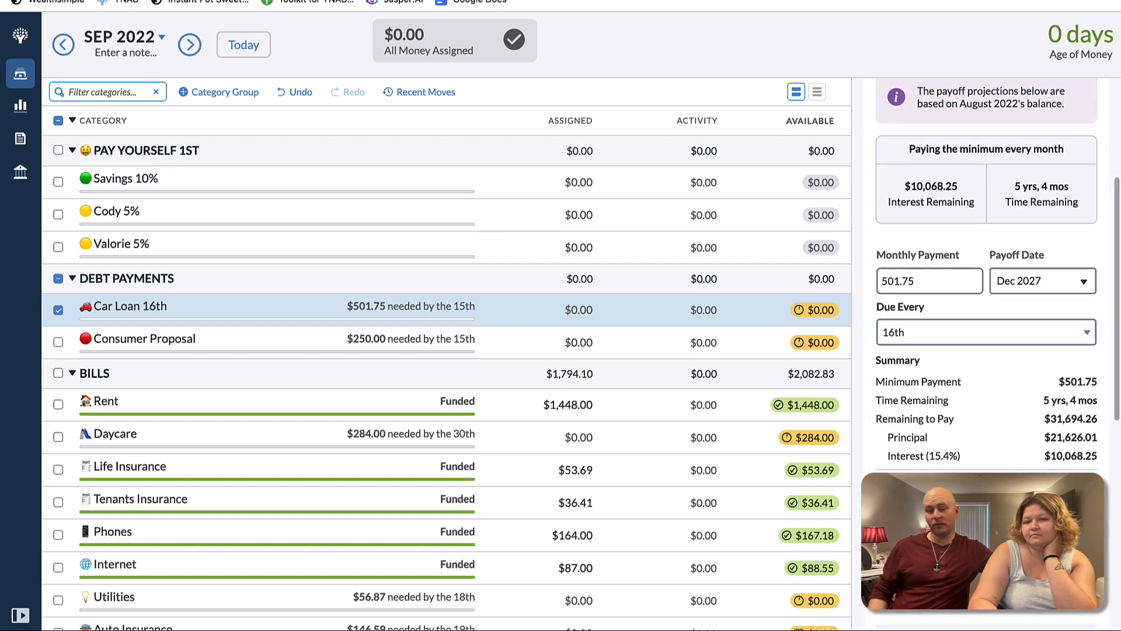
left_click(58, 309)
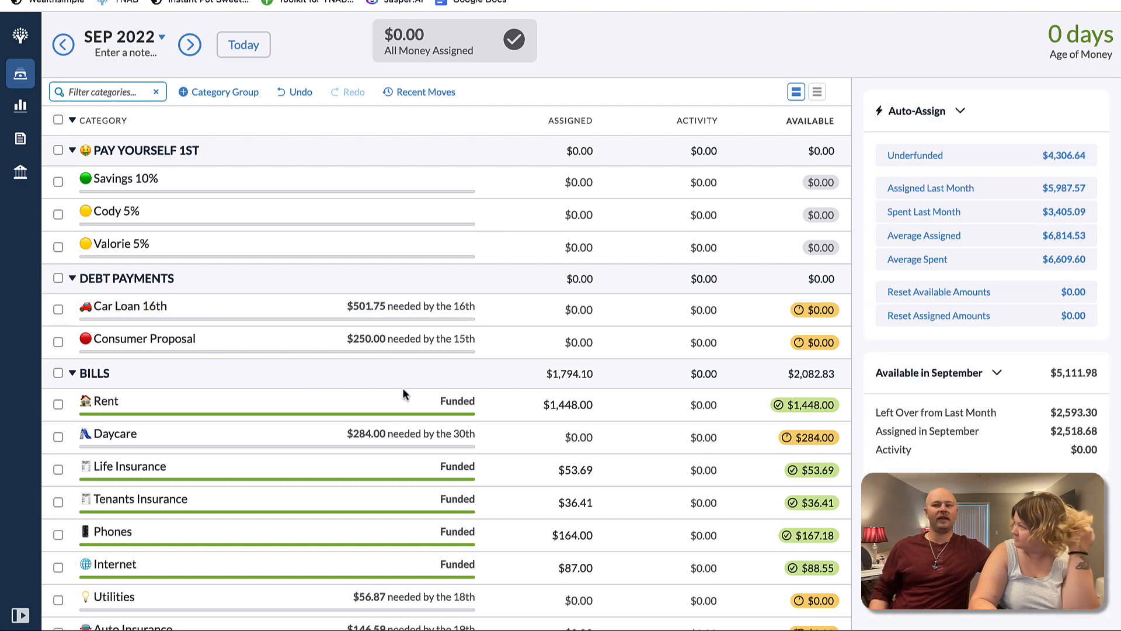